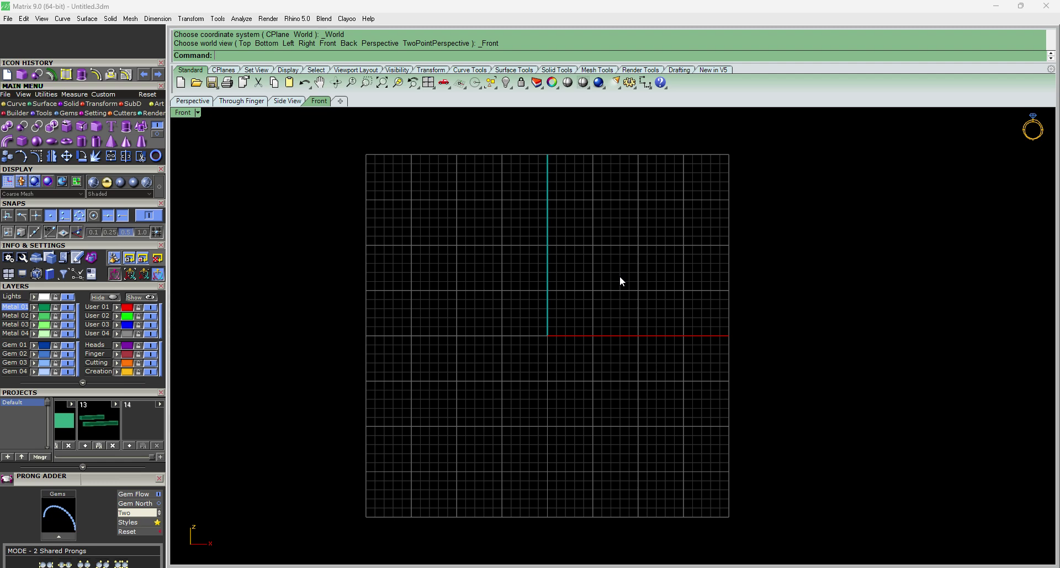
- Create a USA size 8 ring rail circle in the front view
scroll(608, 282, down, 5)
scroll(607, 306, up, 5)
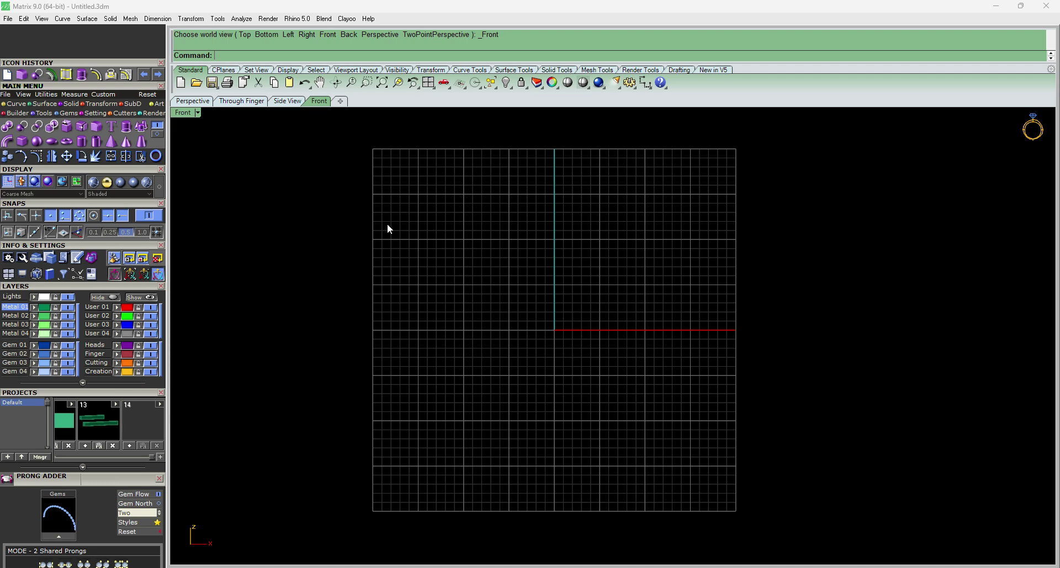
click(156, 156)
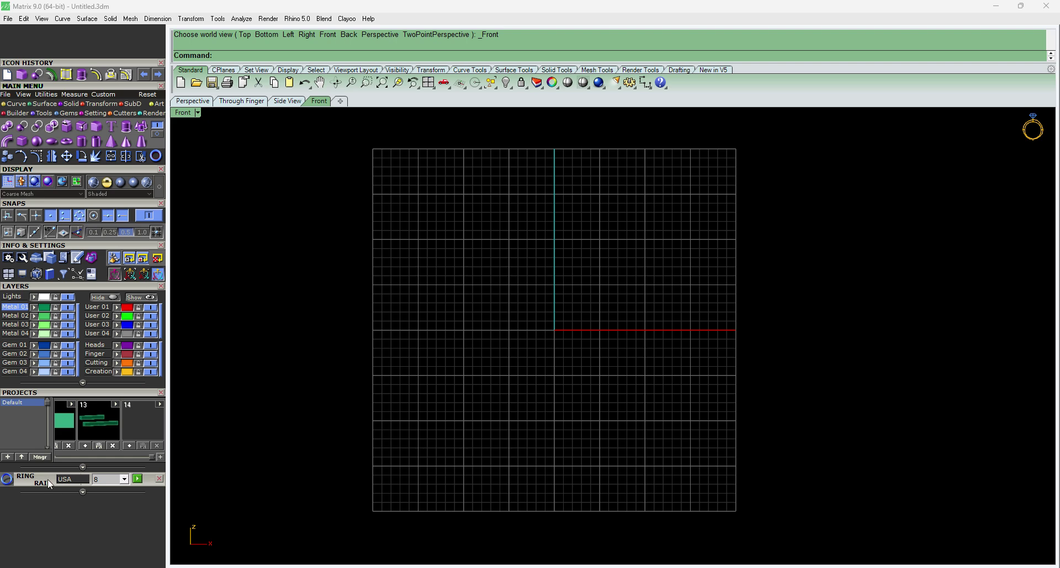
click(138, 479)
scroll(670, 413, down, 4)
scroll(568, 305, up, 2)
click(571, 309)
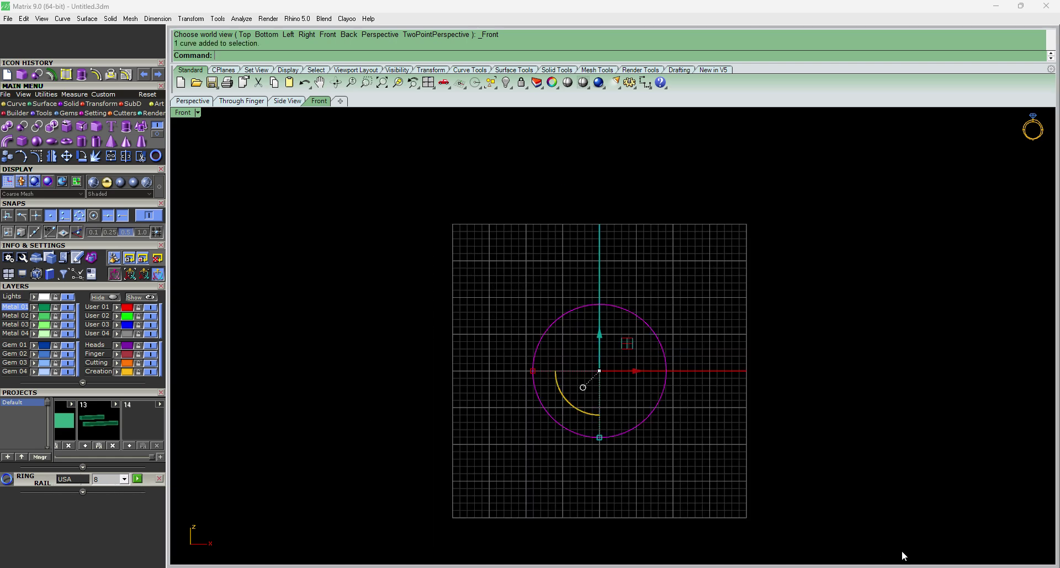
scroll(676, 381, up, 10)
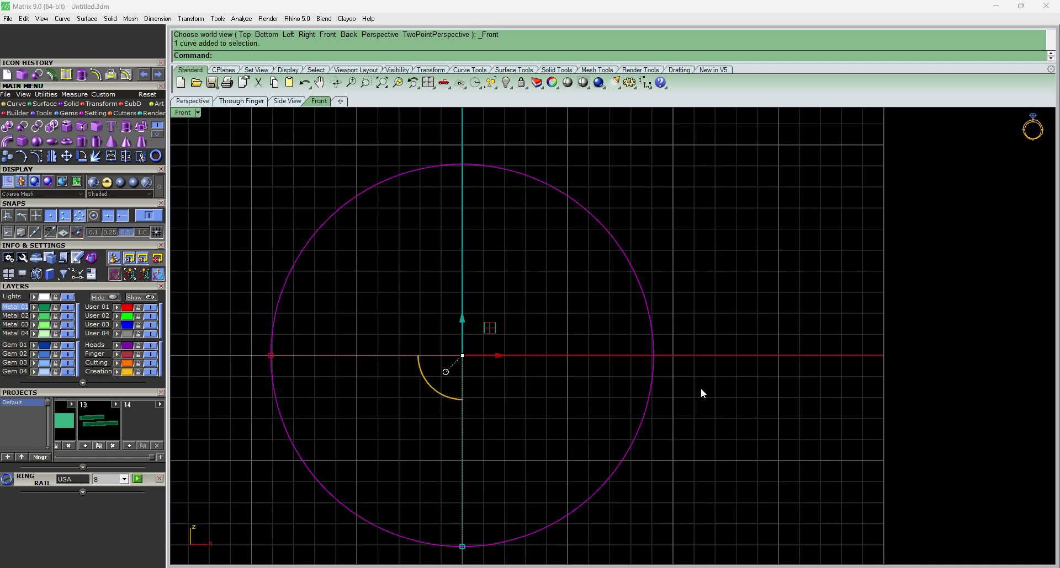
- Offset the ring rail circle outward by 1.5
click(9, 104)
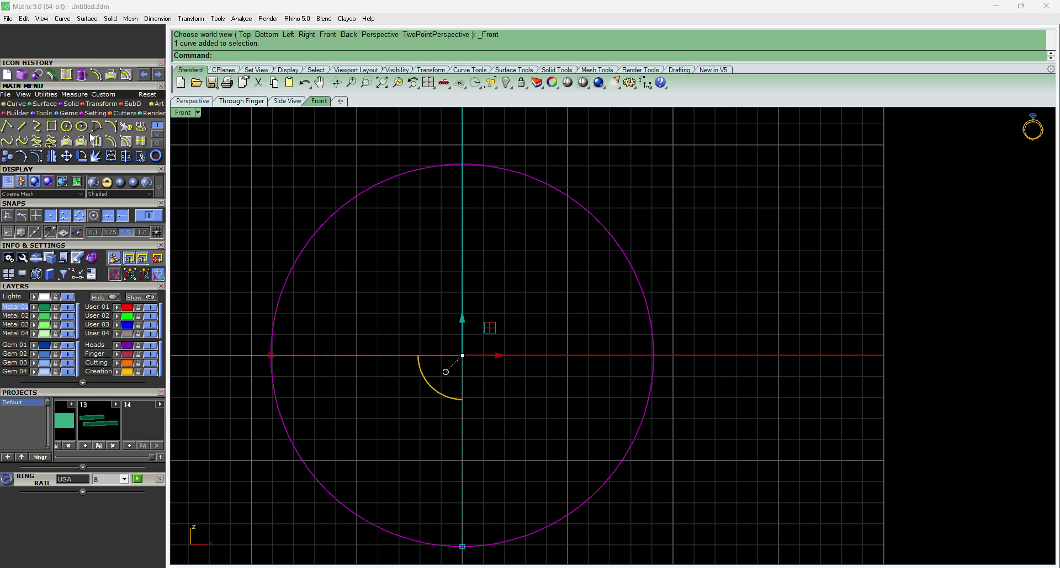
click(126, 141)
key(Escape)
scroll(546, 274, down, 10)
drag(334, 177, 787, 485)
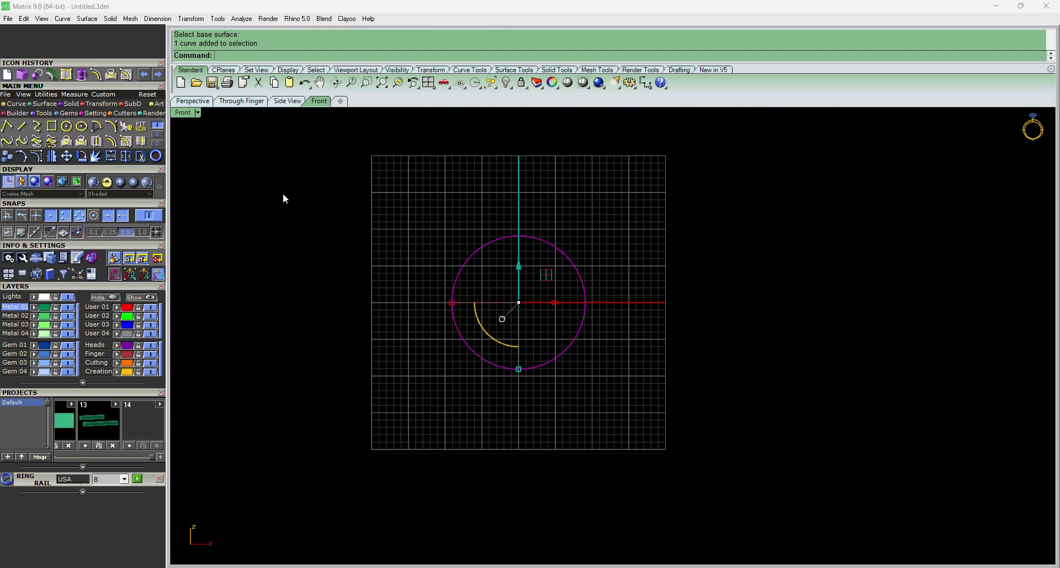
click(113, 146)
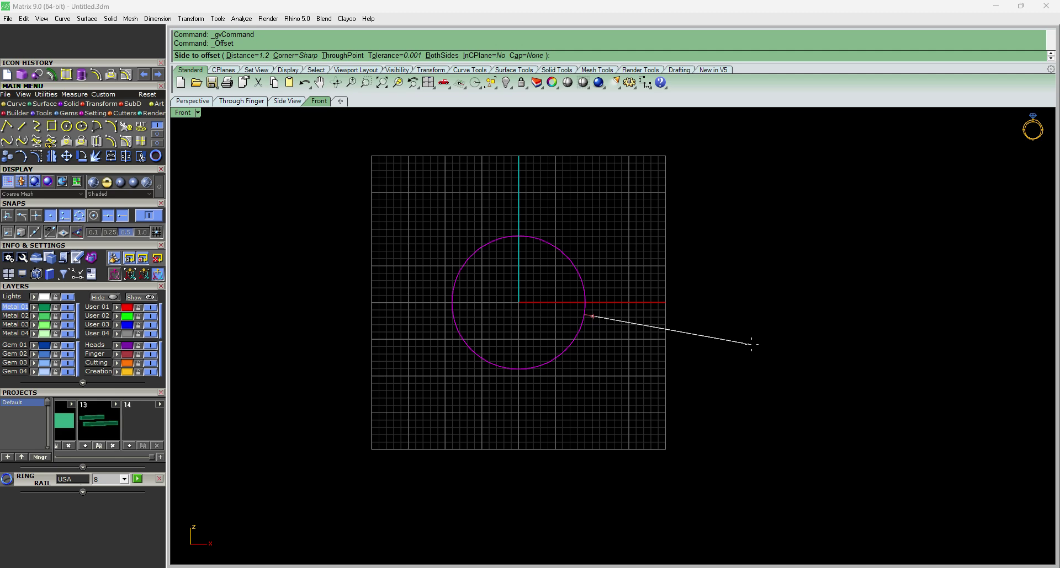
text(1.5)
key(Return)
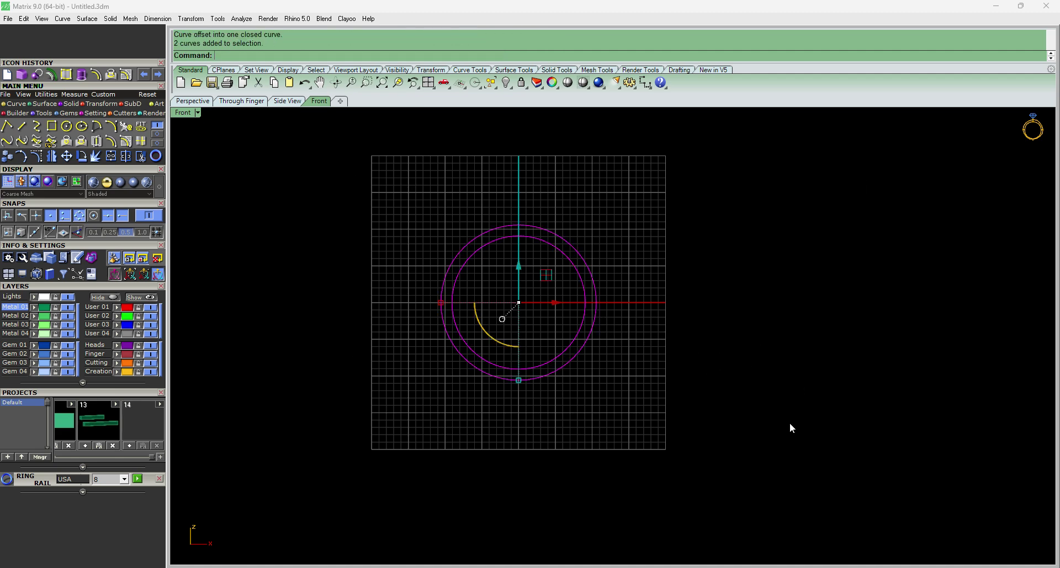
scroll(541, 250, up, 6)
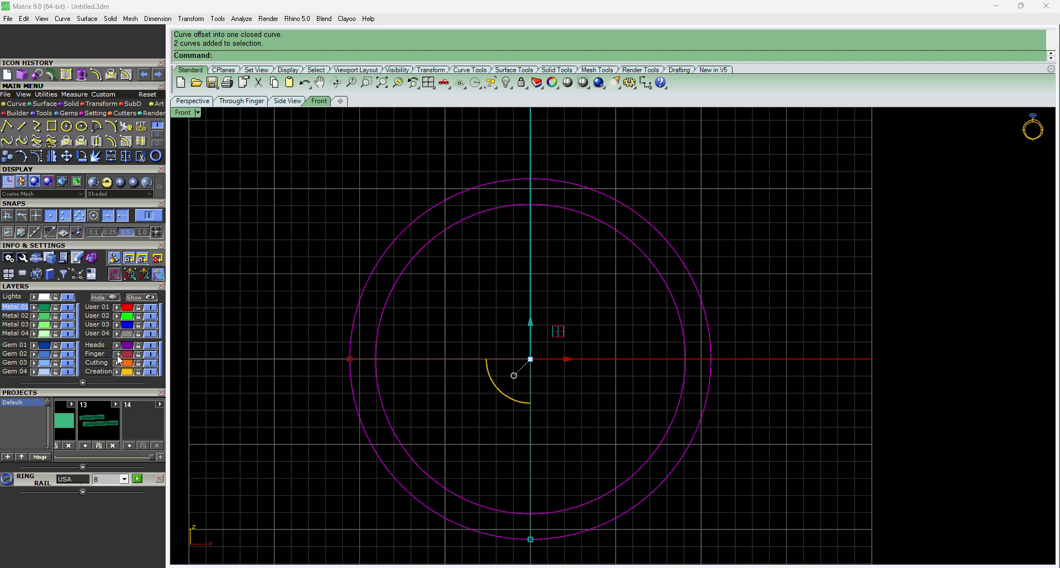
- Select both ring circles and switch to the top view
key(Escape)
scroll(488, 272, down, 6)
drag(330, 176, 652, 435)
scroll(610, 345, up, 6)
key(ctrl+F1)
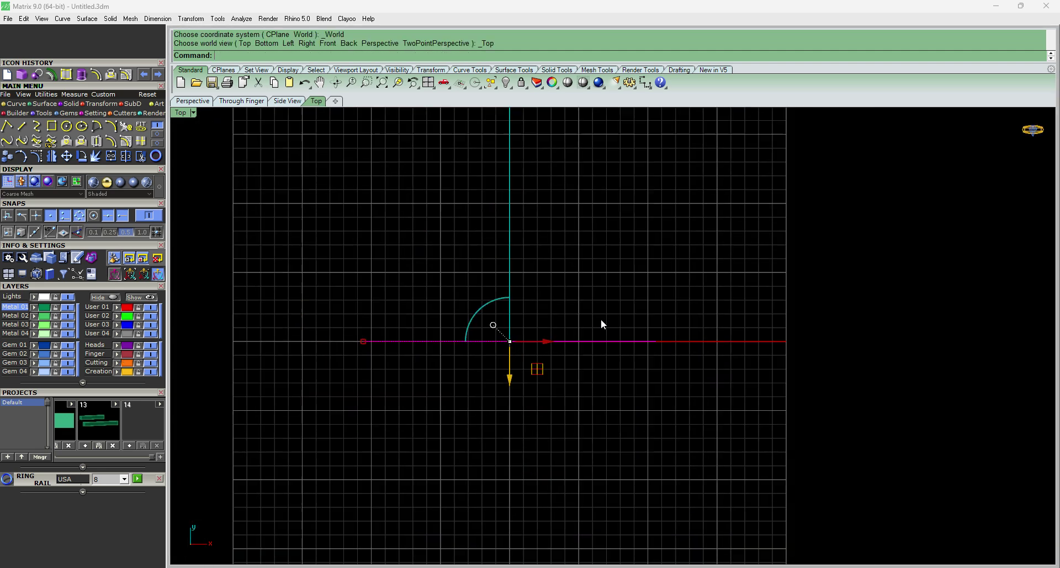
scroll(600, 320, down, 7)
scroll(597, 333, up, 7)
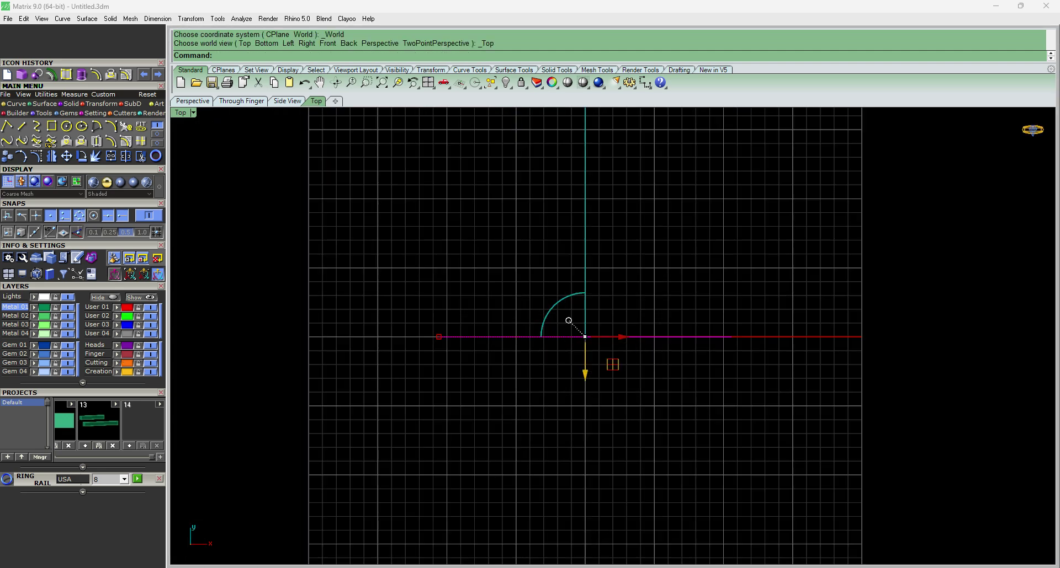
- Switch to Calculator and add 0.4, 0.4 and 1.3 to work out the band width
click(652, 567)
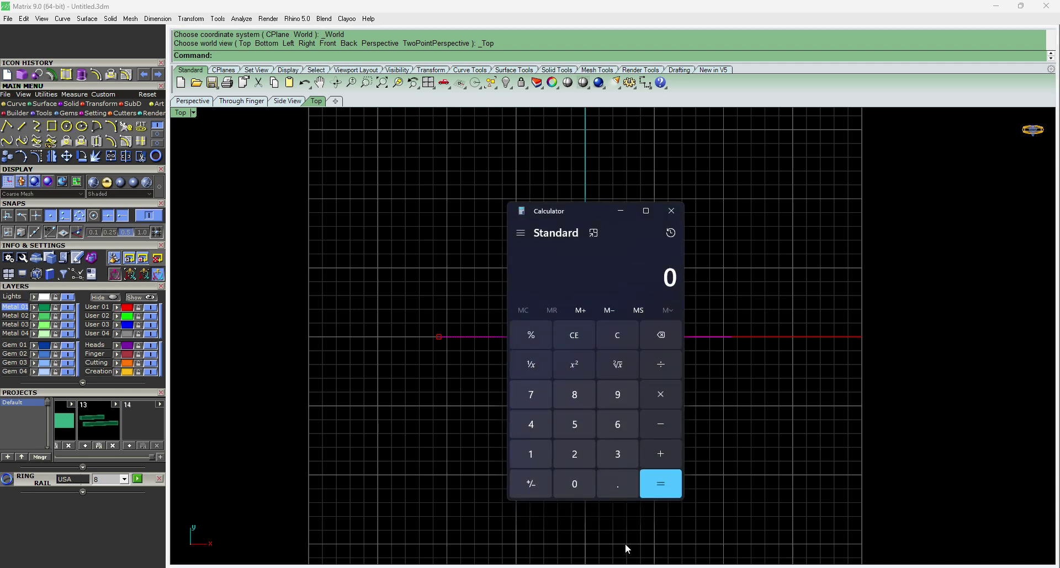
text(.4)
key(BackSpace)
text(74)
key(Escape)
text(.4+.4+)
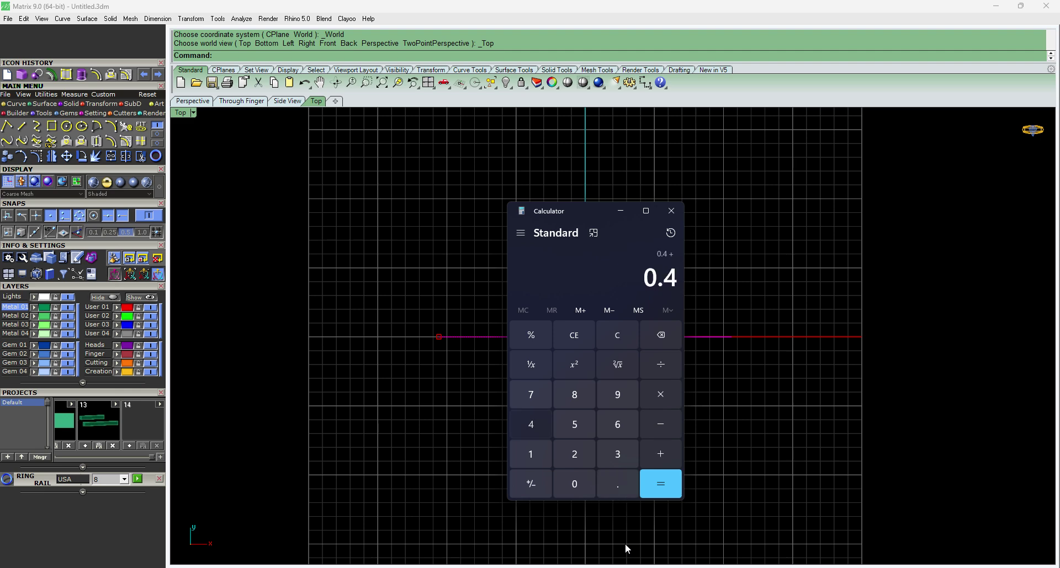
text(1.3+)
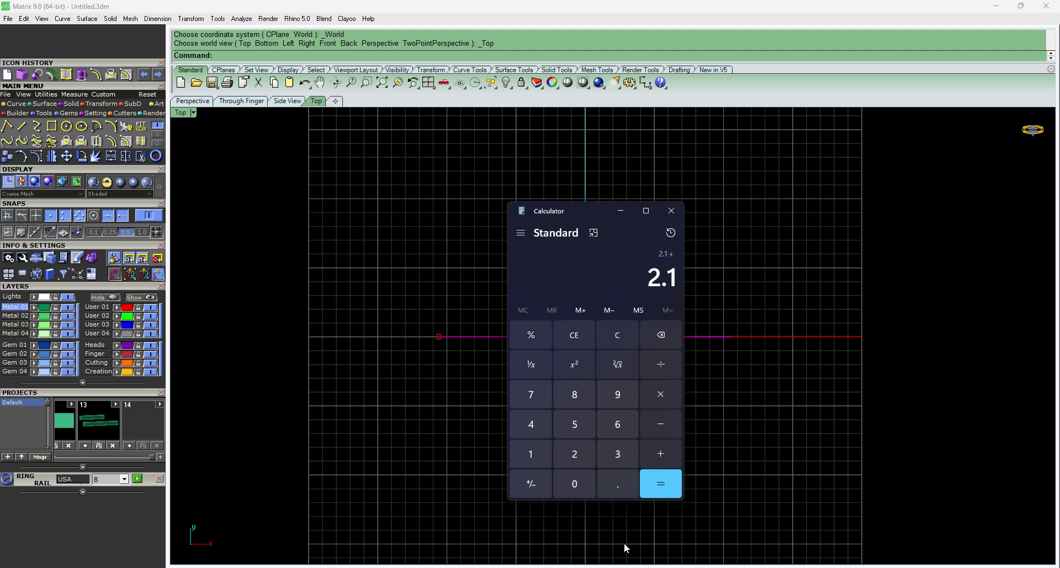
click(620, 210)
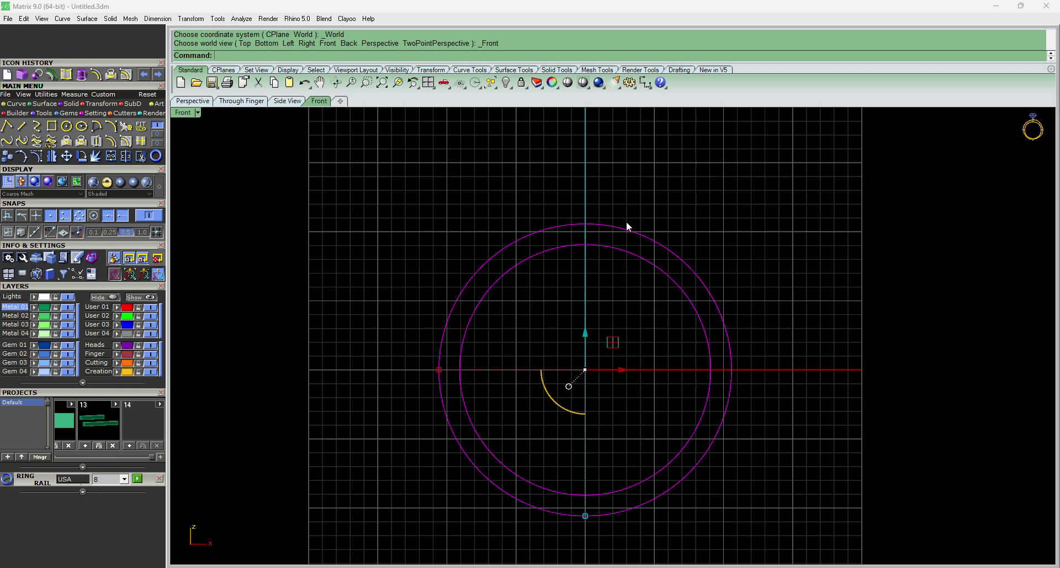
- Extrude both ring circles straight into a solid band, using a distance of 2.1/2 on both sides
scroll(449, 226, down, 4)
drag(356, 190, 857, 523)
key(ctrl+F1)
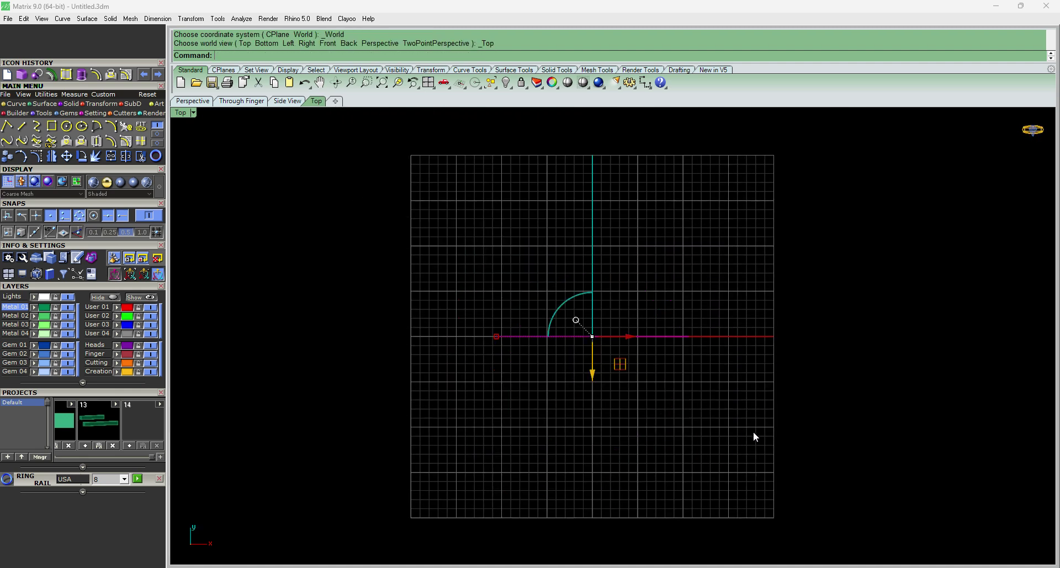
click(111, 18)
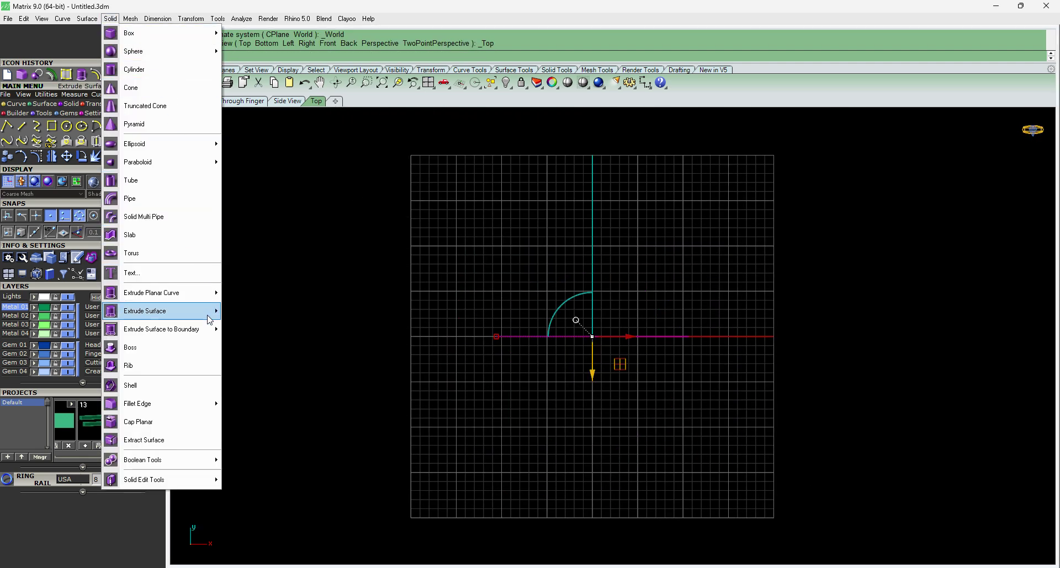
mouse_move(182, 310)
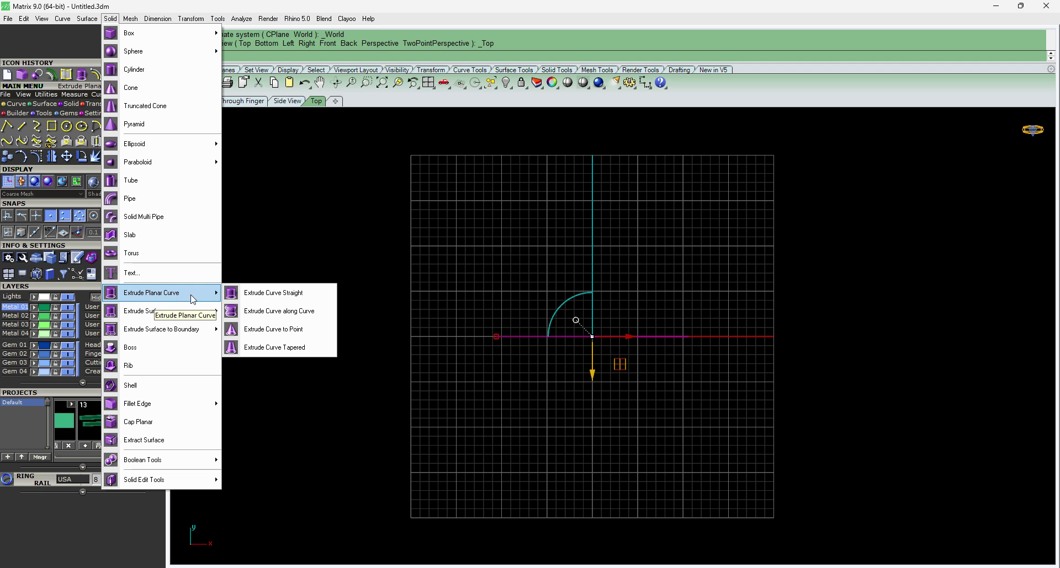
click(278, 301)
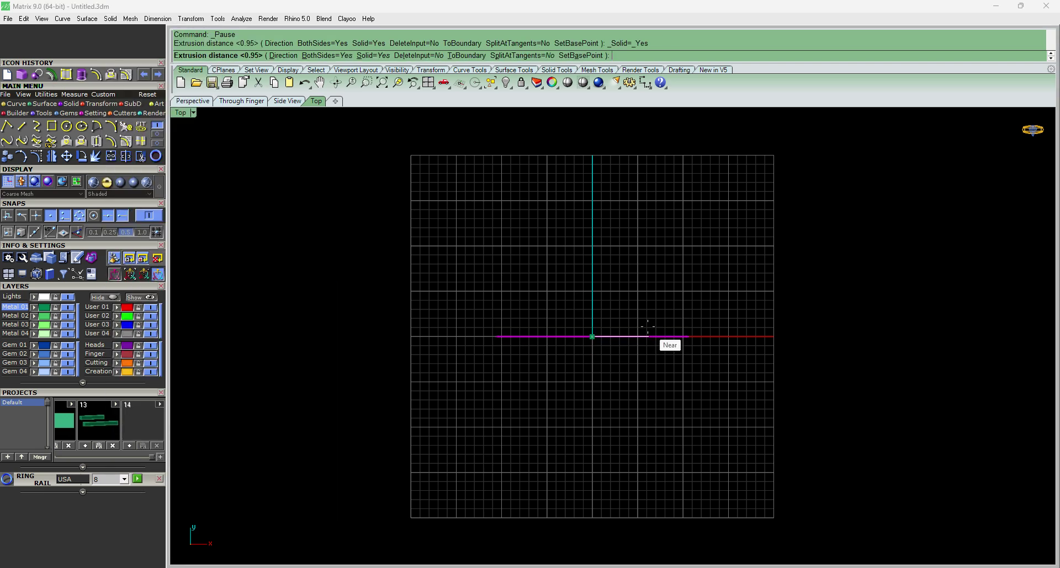
text(2.1/2)
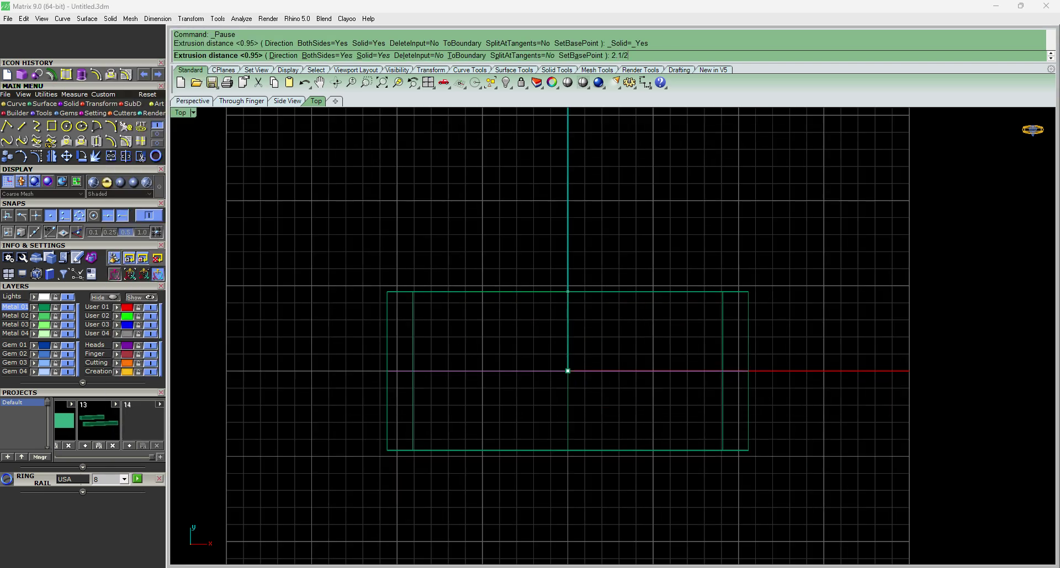
key(Return)
text(3)
key(Return)
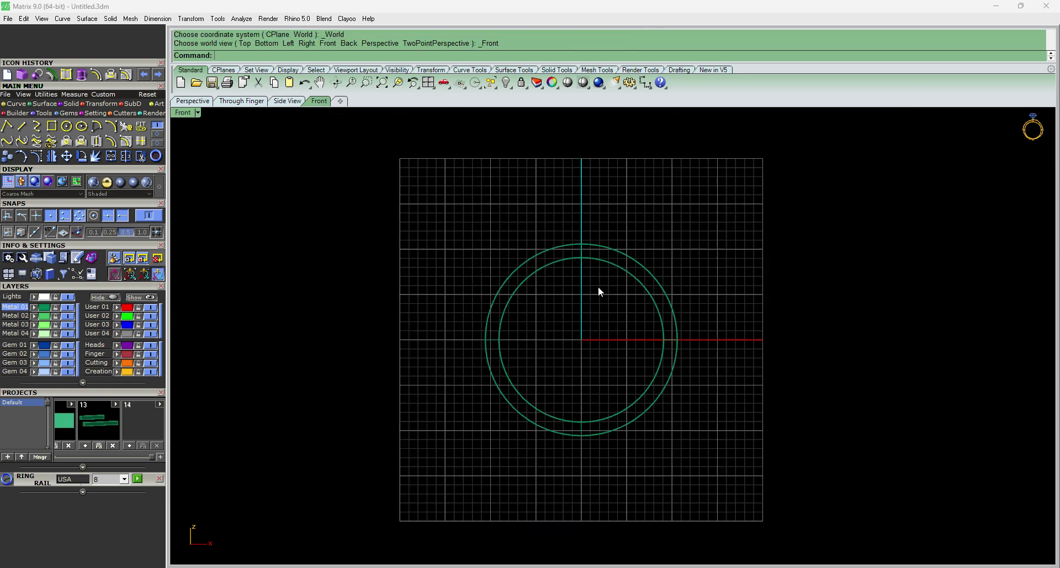
- Set the display mode to Plastic shading and inspect the ring band from several standard views
mouse_move(664, 258)
ctrl+shift+right_down()
mouse_move(664, 383)
mouse_move(606, 315)
mouse_move(582, 403)
mouse_move(673, 295)
ctrl+shift+right_up()
key(ctrl+F1)
key(ctrl+F2)
click(123, 183)
scroll(571, 274, up, 8)
key(ctrl+F3)
key(ctrl+F1)
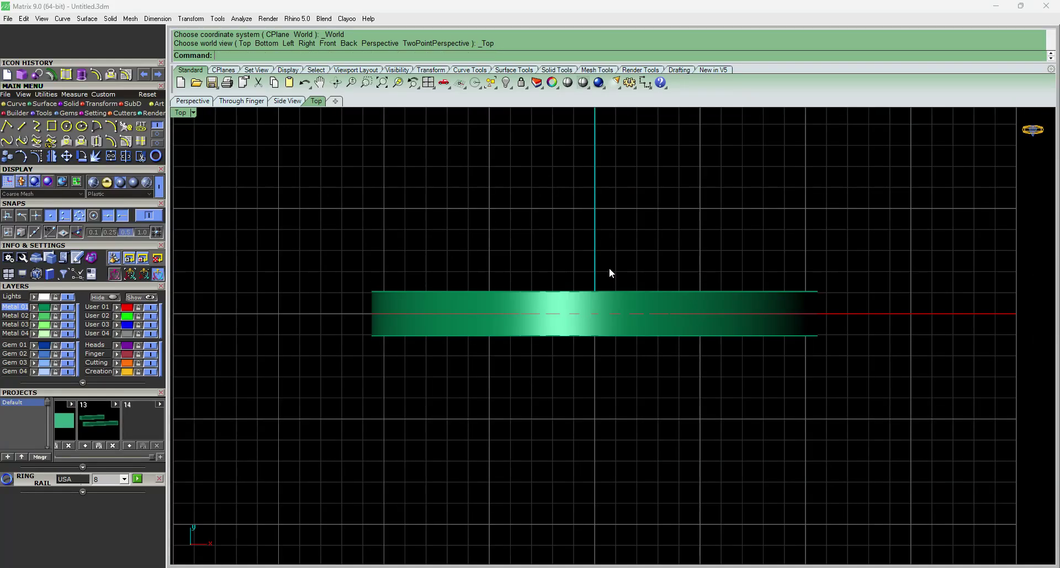
- Extract the outer surface from the solid ring band
click(60, 105)
click(48, 104)
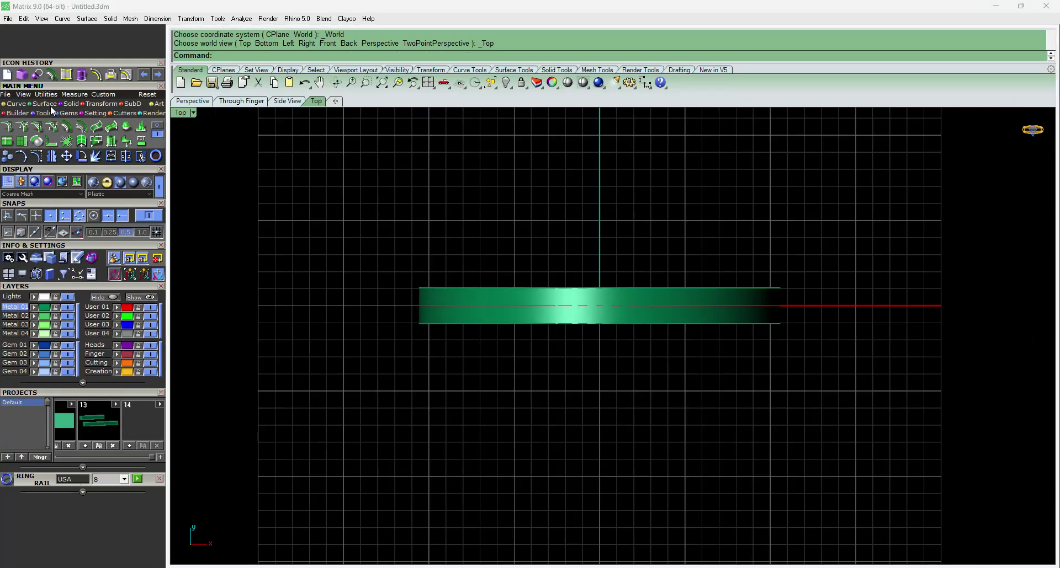
click(73, 104)
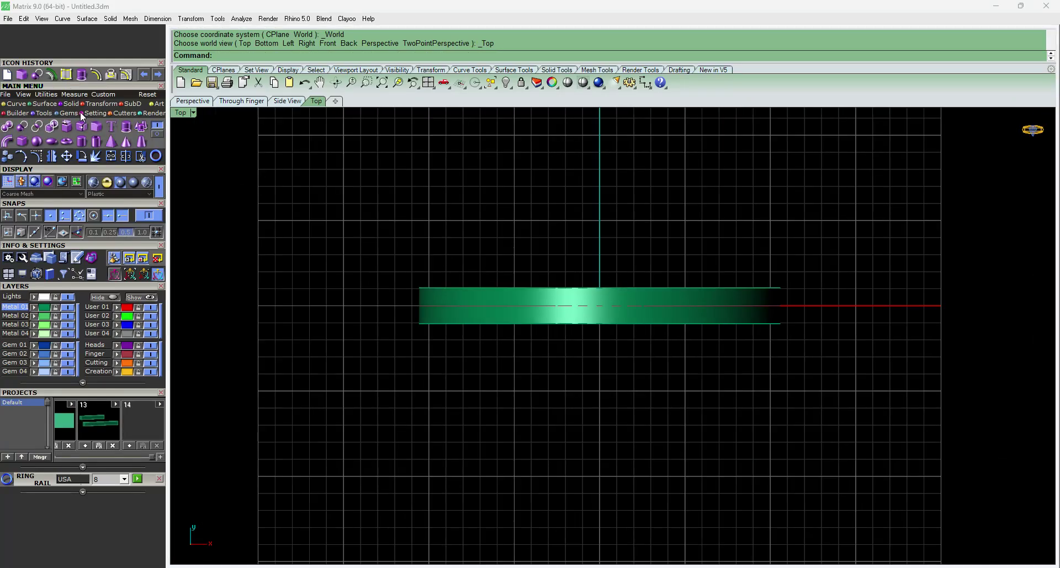
click(78, 131)
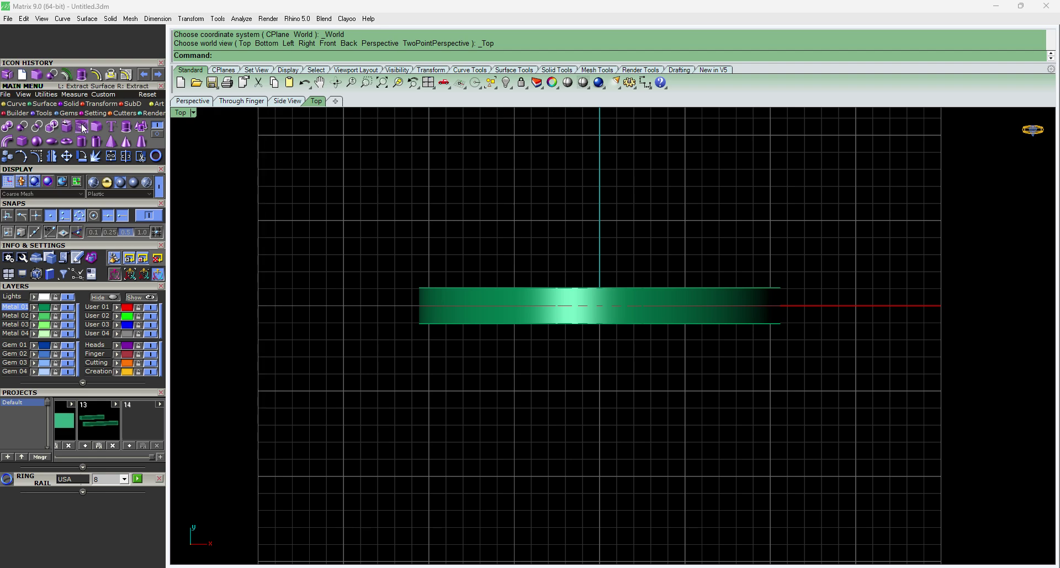
click(613, 302)
key(Return)
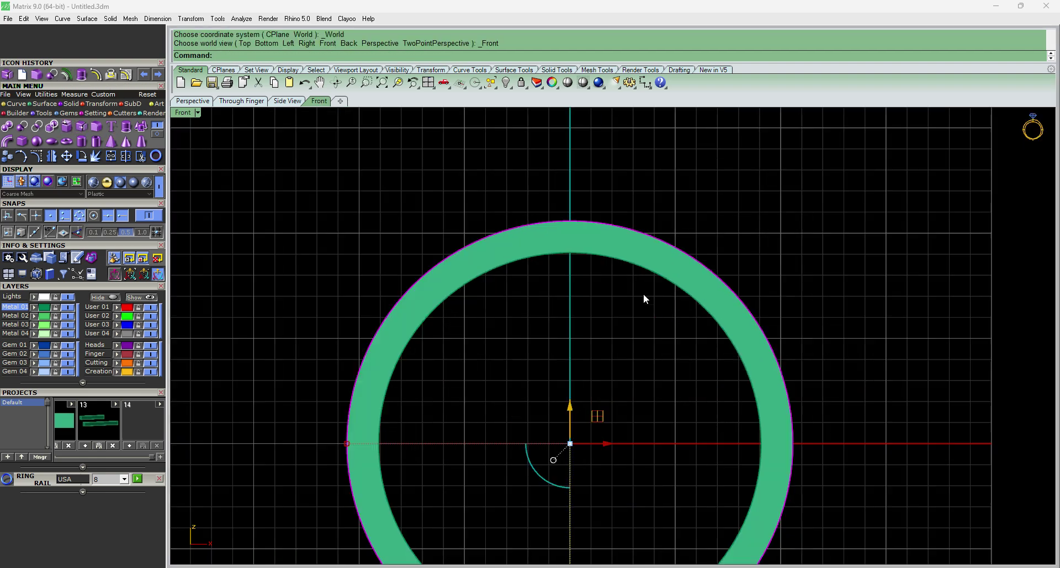
- Hide everything except the extracted outer surface of the ring band
text(jh)
key(Return)
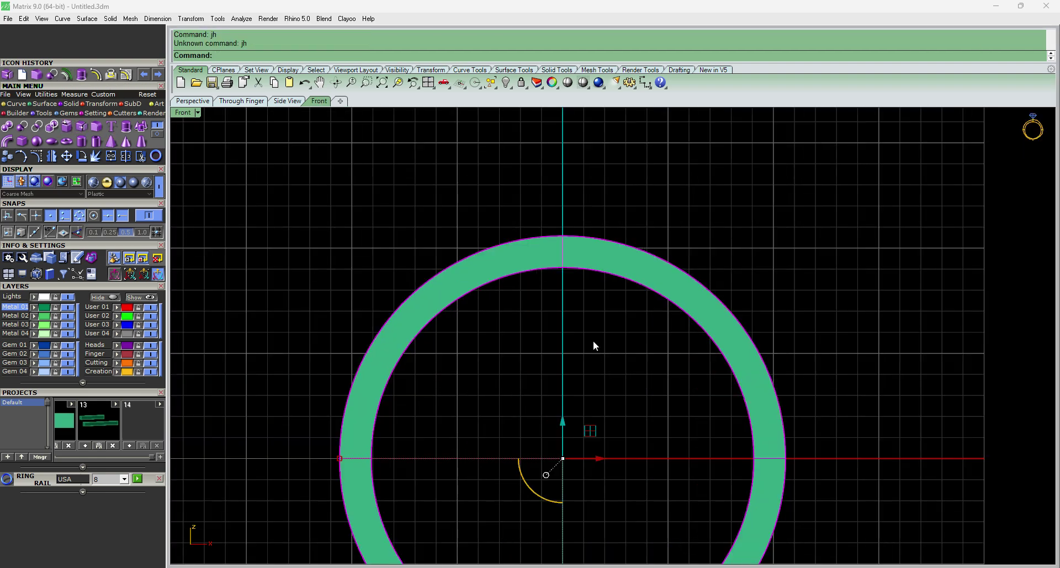
key(Escape)
ctrl+shift+right_drag(596, 322, 560, 407)
scroll(613, 292, up, 5)
click(617, 283)
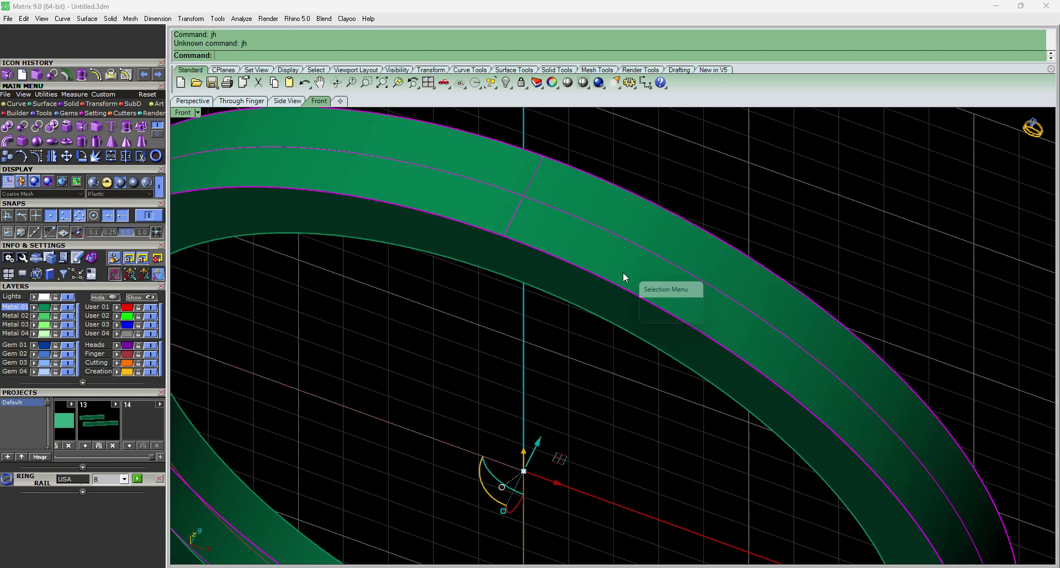
key(F4)
text(h)
key(Return)
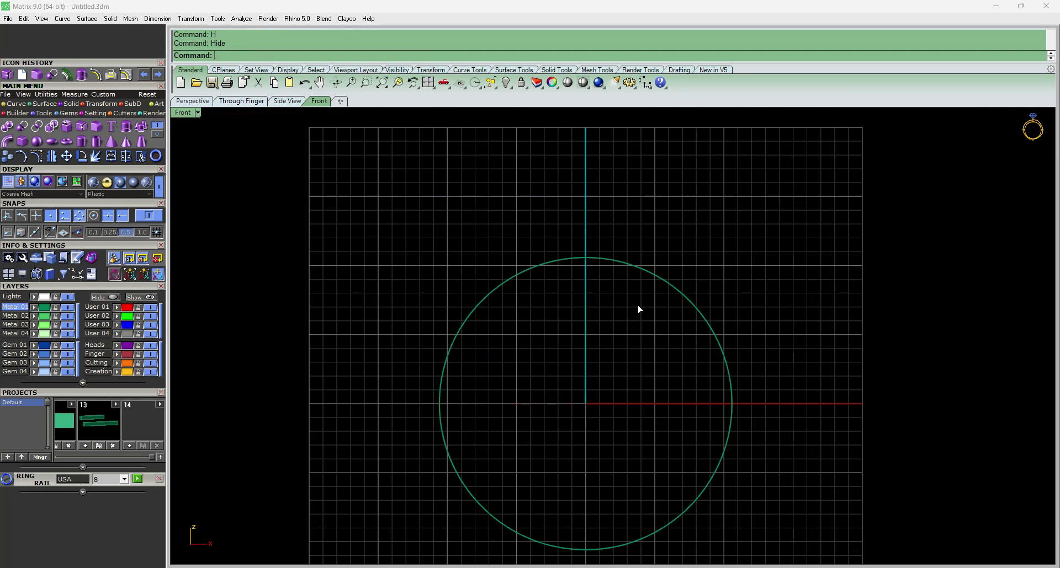
- Turn off the construction grid and show the outer surface in the front view
key(F7)
scroll(580, 318, down, 7)
scroll(584, 322, up, 9)
ctrl+shift+right_drag(584, 323, 585, 386)
key(F3)
key(F4)
scroll(573, 325, up, 5)
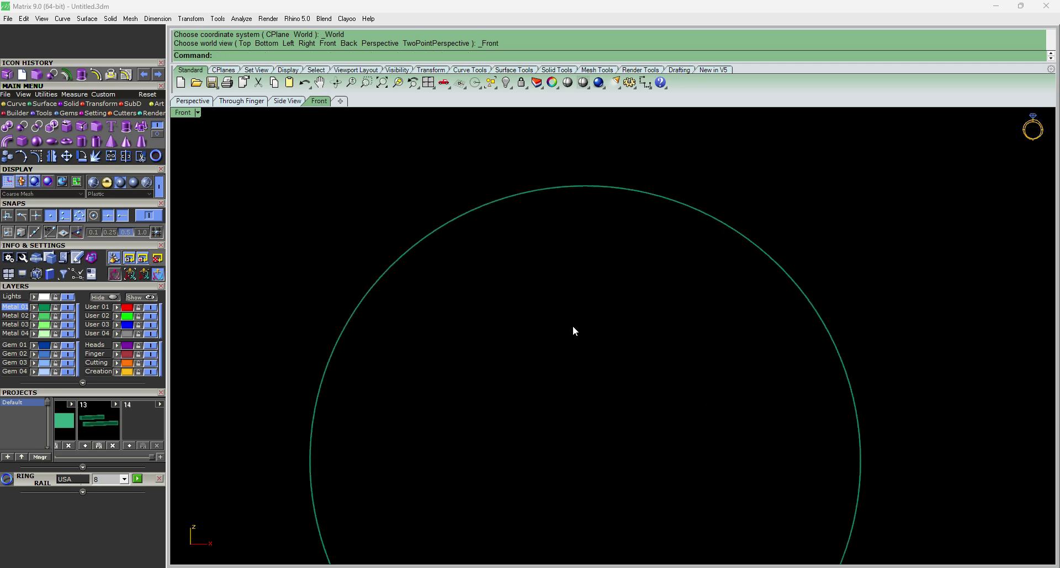
- Draw a horizontal line from the origin (0) with the BothSides option, extending past the ring on each side
text(line)
key(Return)
text(0)
key(Return)
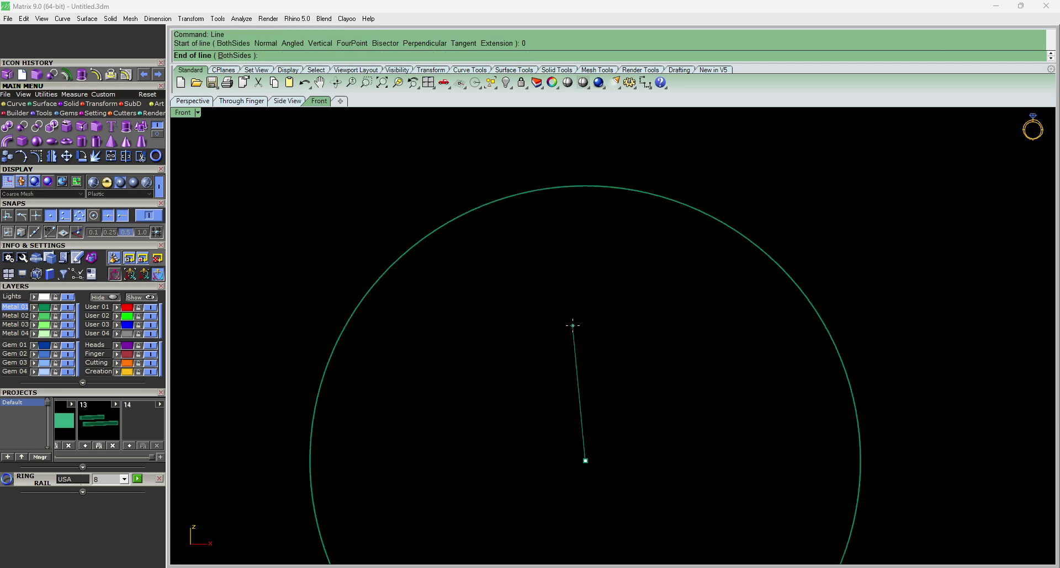
scroll(572, 326, down, 4)
text(b)
key(Return)
click(790, 384)
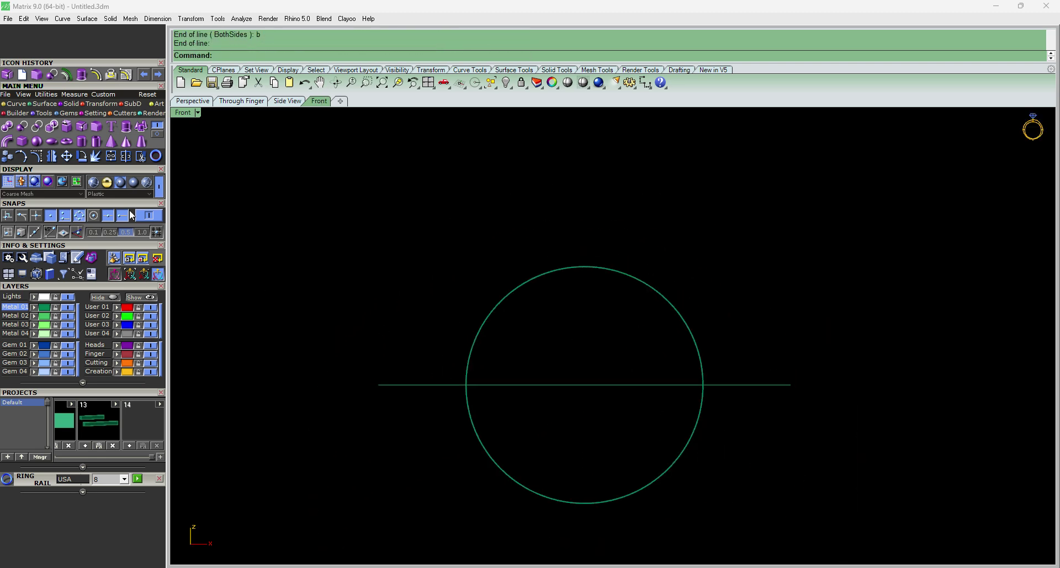
- Trim away the lower half of the ring surface using the horizontal line as the cutting object in the front view
click(16, 104)
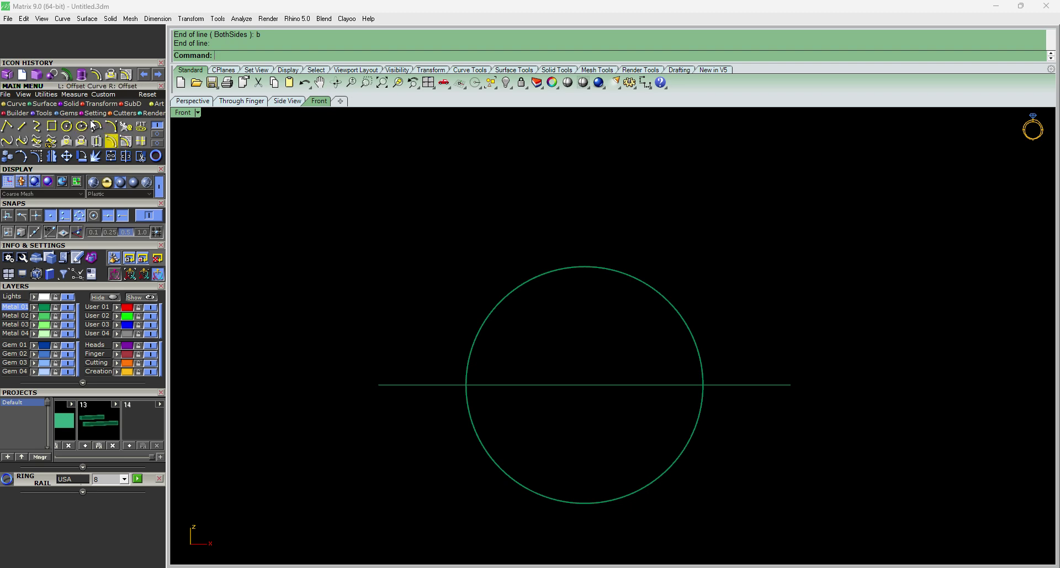
click(434, 385)
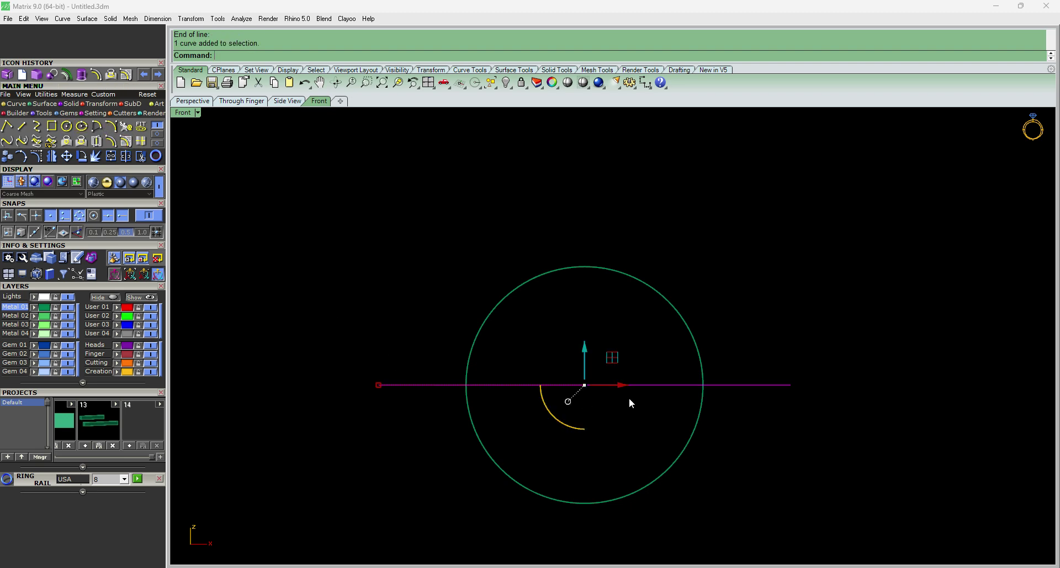
key(ctrl+F1)
key(ctrl+F2)
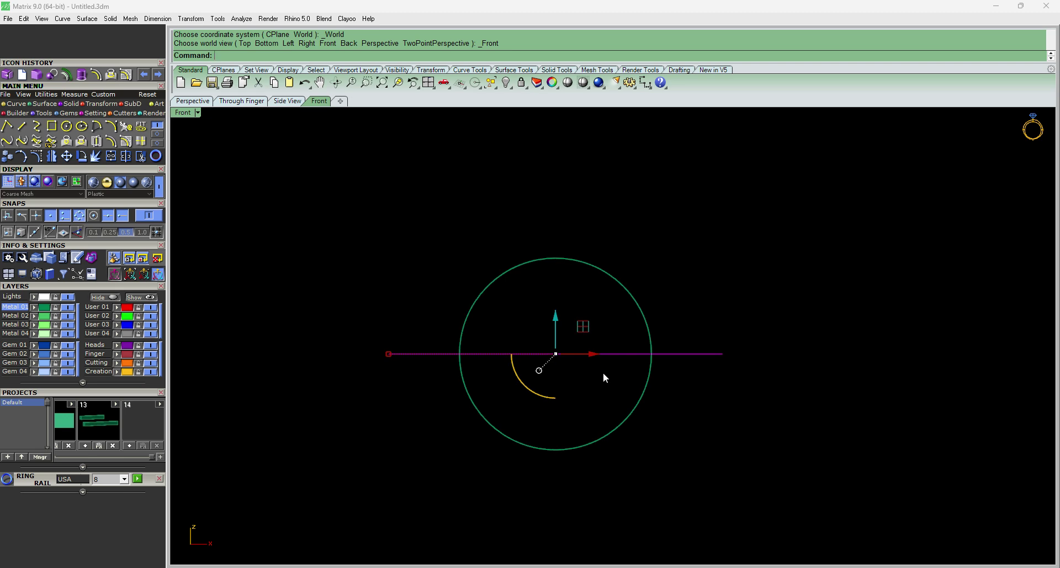
click(141, 156)
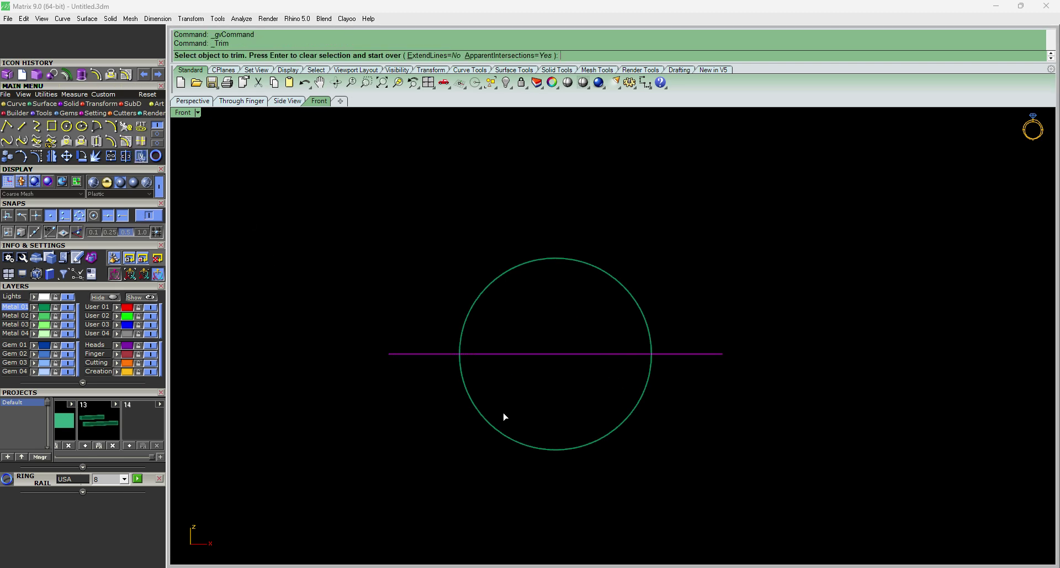
click(499, 432)
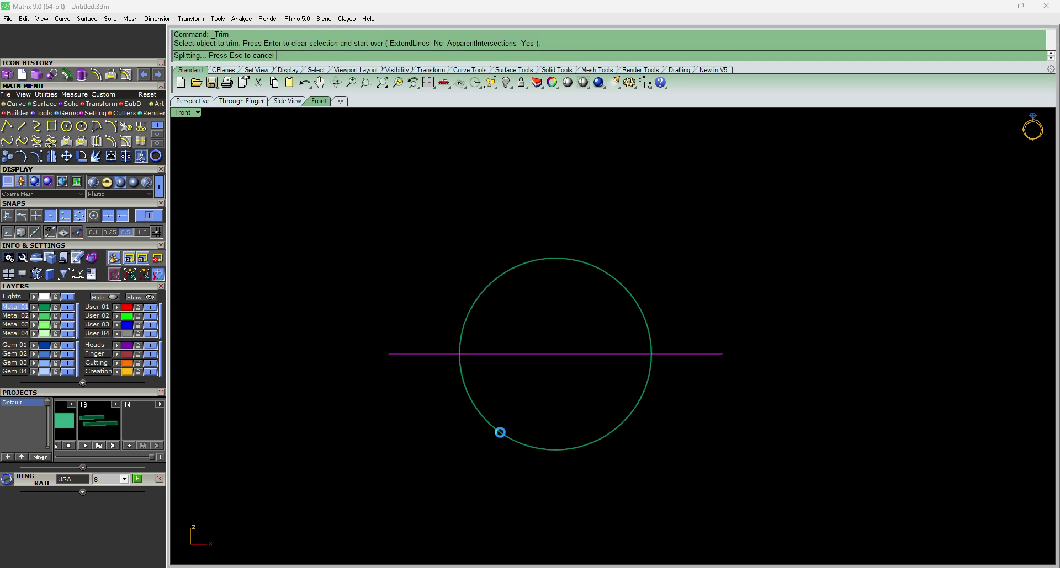
click(633, 410)
key(Return)
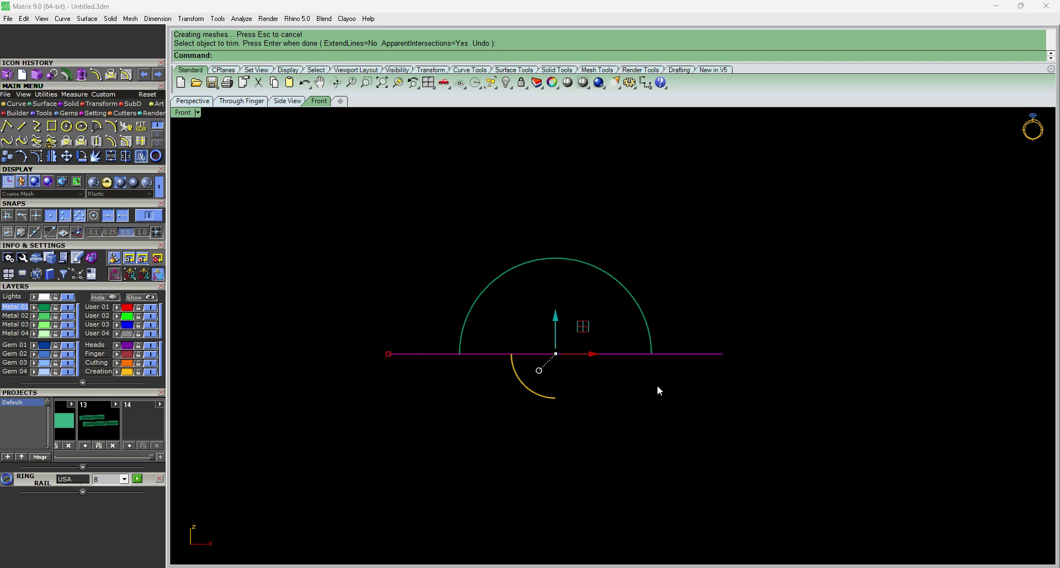
- Delete the horizontal cutting line
click(692, 381)
click(695, 355)
key(Delete)
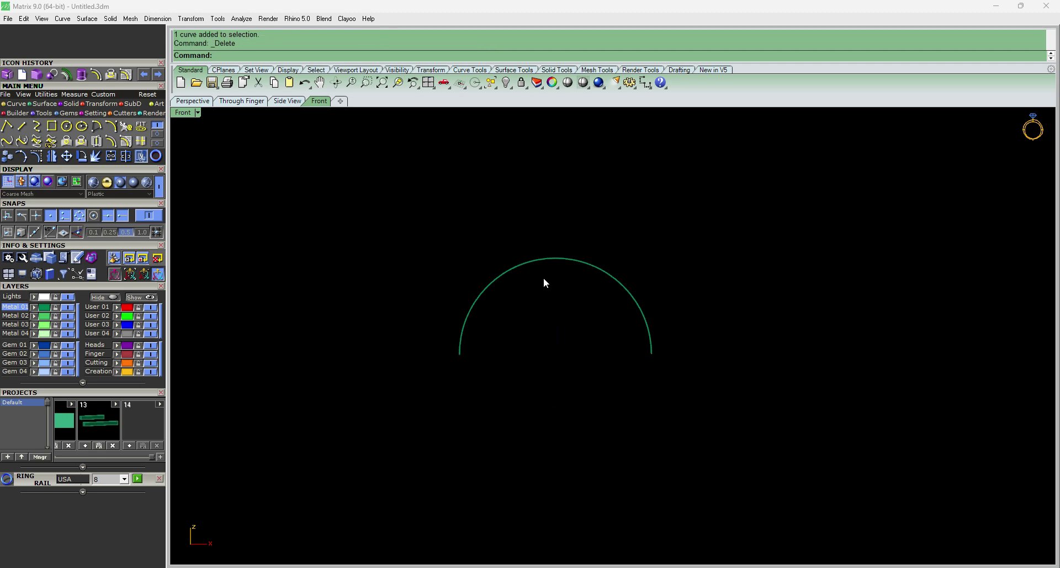
- Duplicate the border of the half-ring surface as a curve
right_drag(543, 277, 548, 360)
scroll(625, 260, up, 5)
click(639, 252)
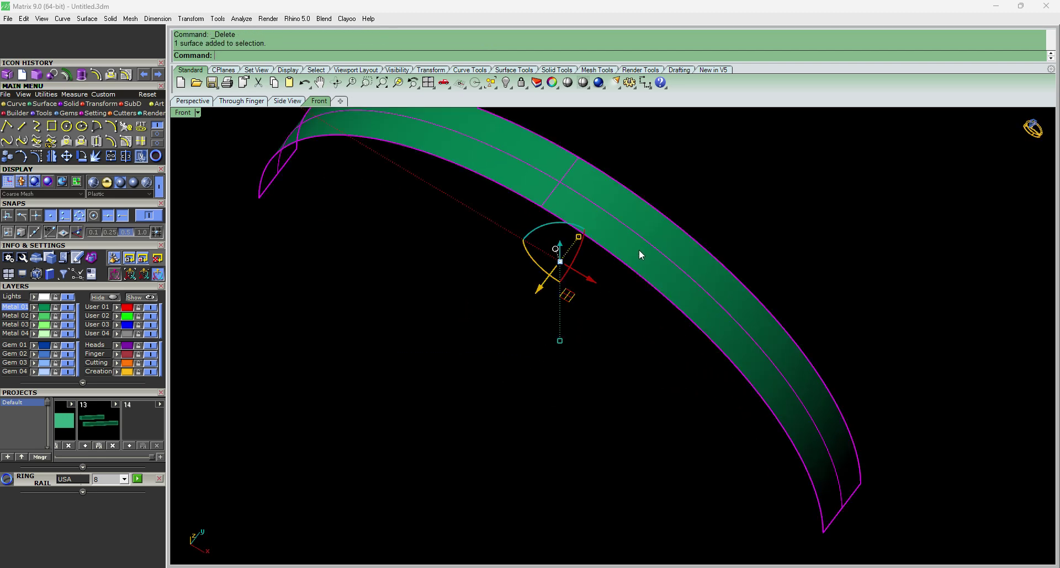
scroll(599, 276, down, 2)
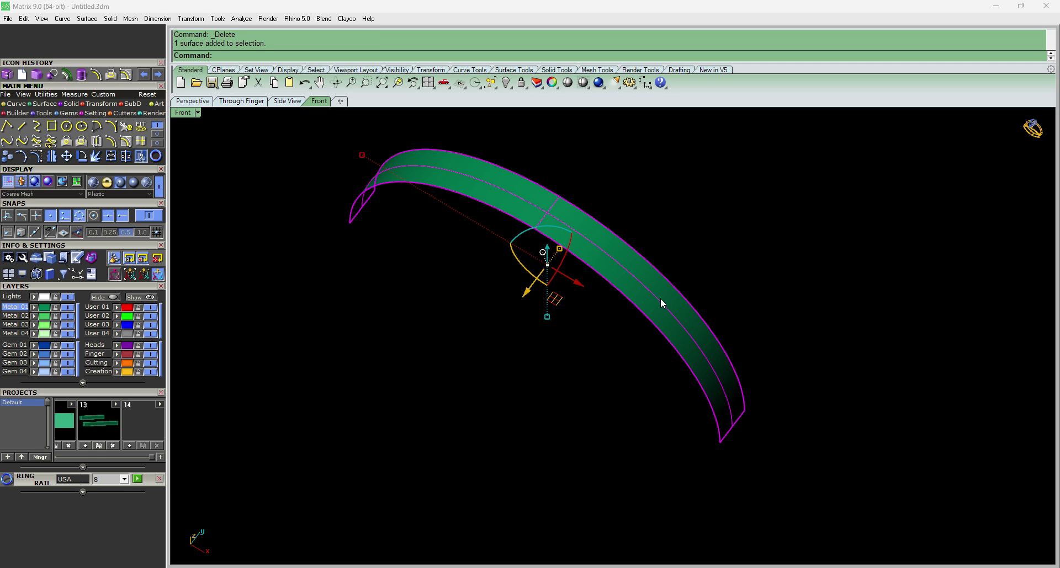
click(157, 135)
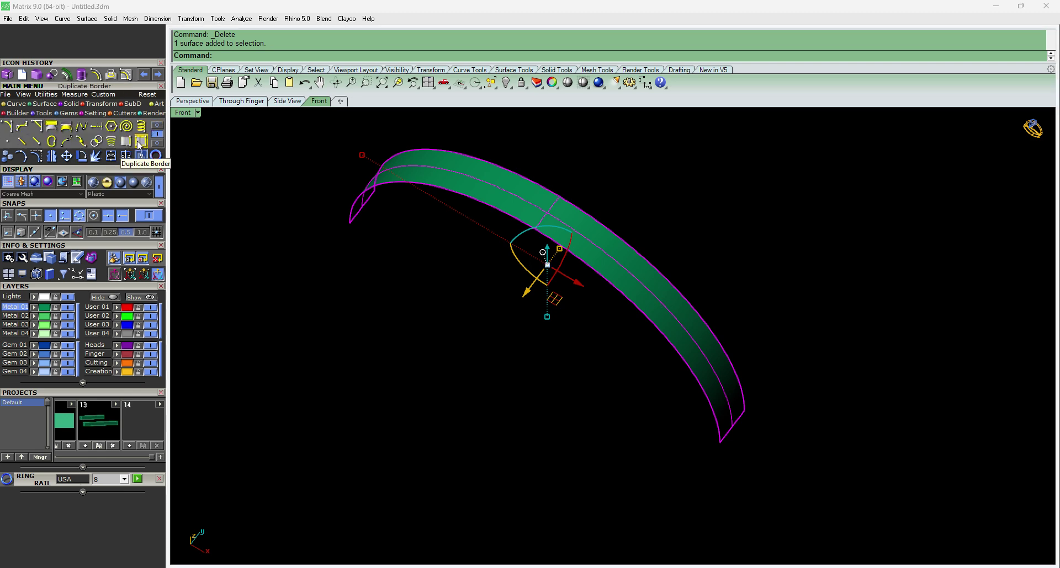
click(139, 142)
- Offset the duplicated border curve inward on the half-ring surface by 0.4
right_drag(669, 265, 691, 329)
scroll(694, 451, up, 8)
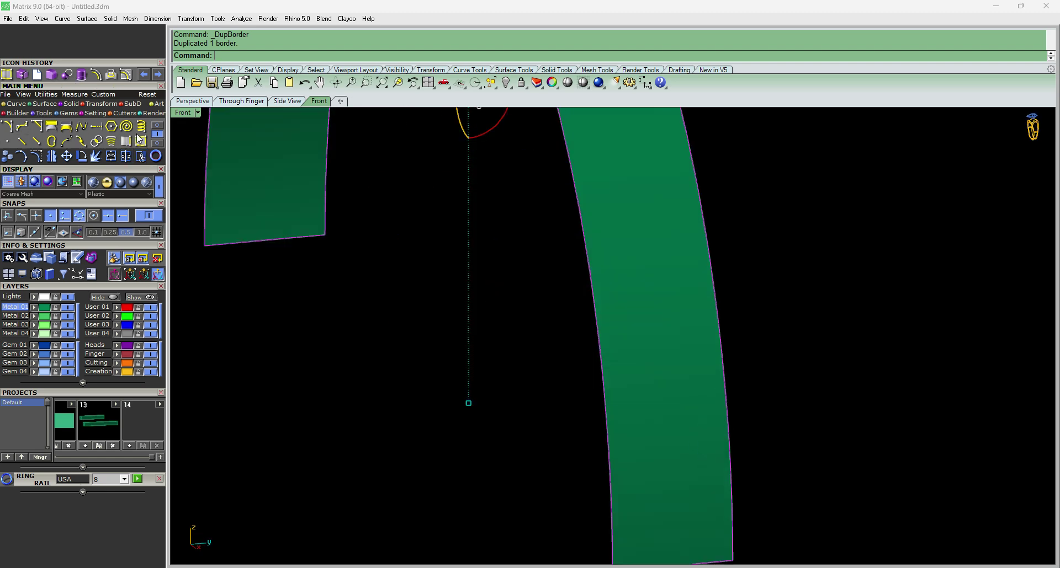
click(159, 126)
click(126, 142)
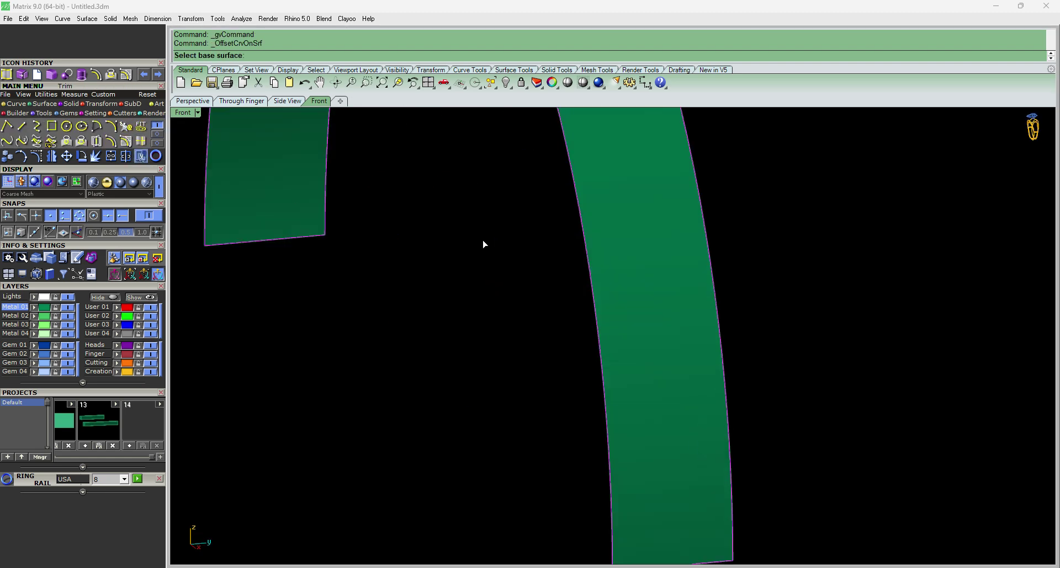
scroll(541, 243, down, 7)
scroll(590, 324, up, 5)
click(588, 324)
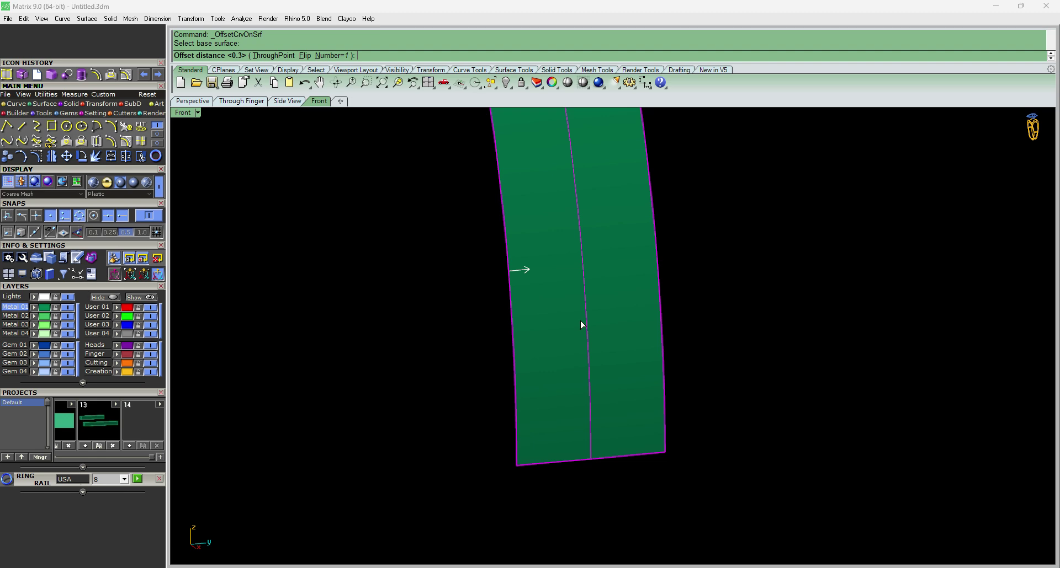
text(.4)
key(Return)
scroll(607, 428, down, 4)
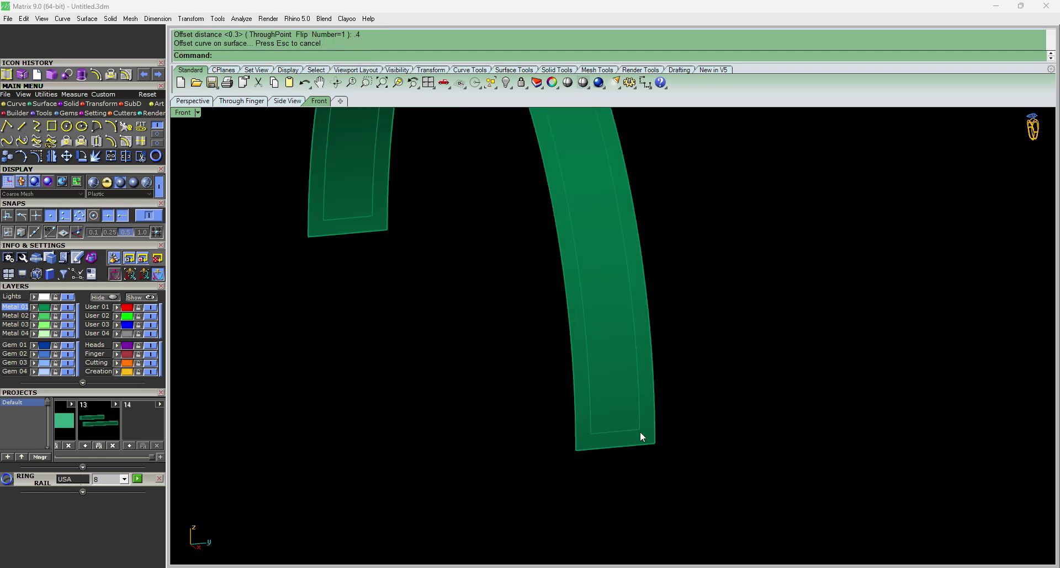
- Try to trim the surface with the offset curve from the top view, and undo the trim
click(637, 428)
key(ctrl+F1)
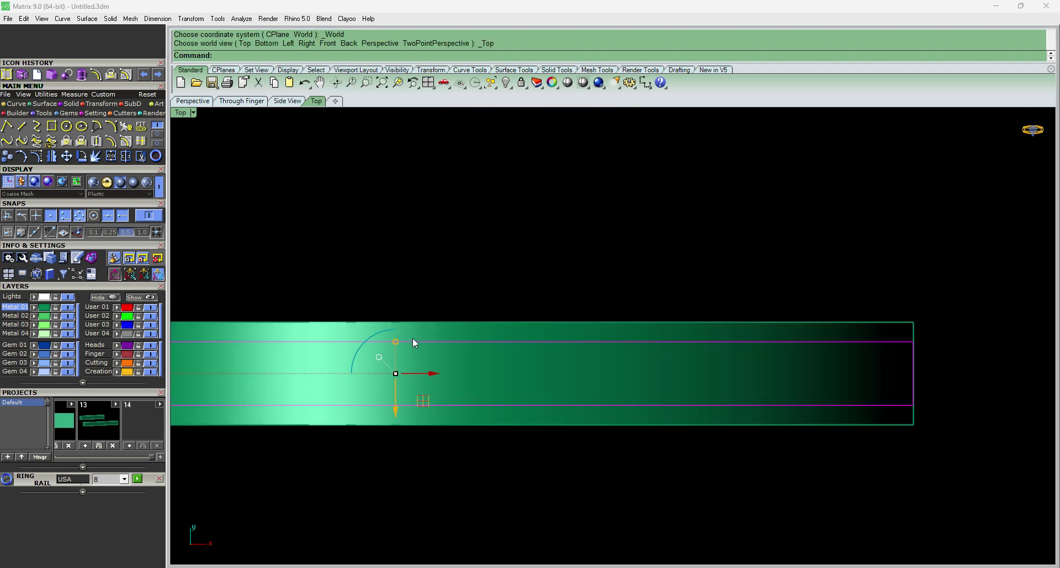
scroll(415, 342, down, 2)
scroll(478, 334, up, 4)
click(140, 156)
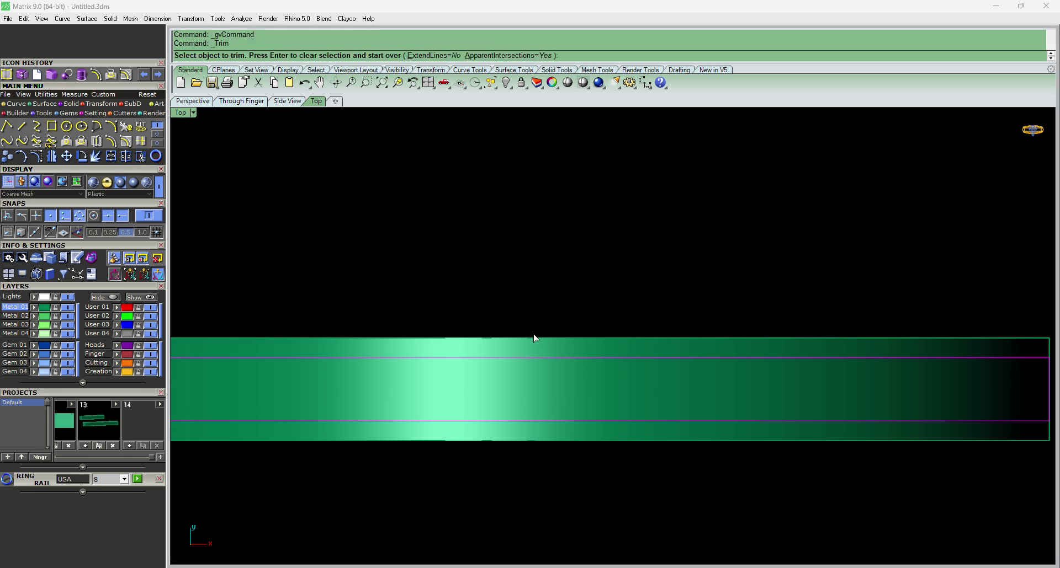
click(534, 337)
key(Return)
mouse_move(529, 281)
ctrl+shift+right_down()
mouse_move(537, 319)
mouse_move(539, 271)
ctrl+shift+right_up()
scroll(538, 271, down, 8)
key(ctrl+z)
click(596, 424)
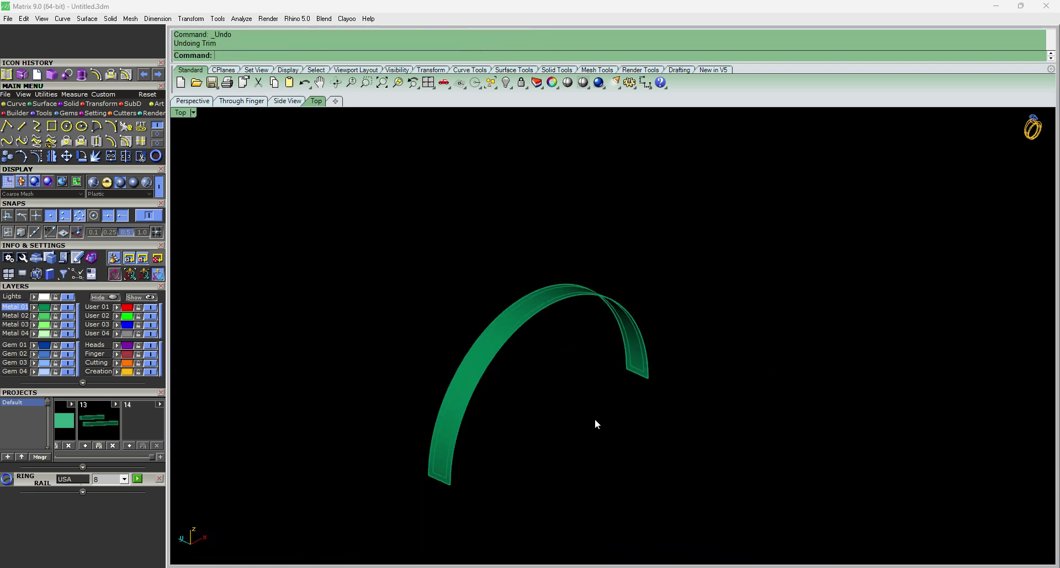
- Split the half-ring surface with the inner offset curve and delete the outer margin piece
scroll(495, 319, up, 3)
click(491, 322)
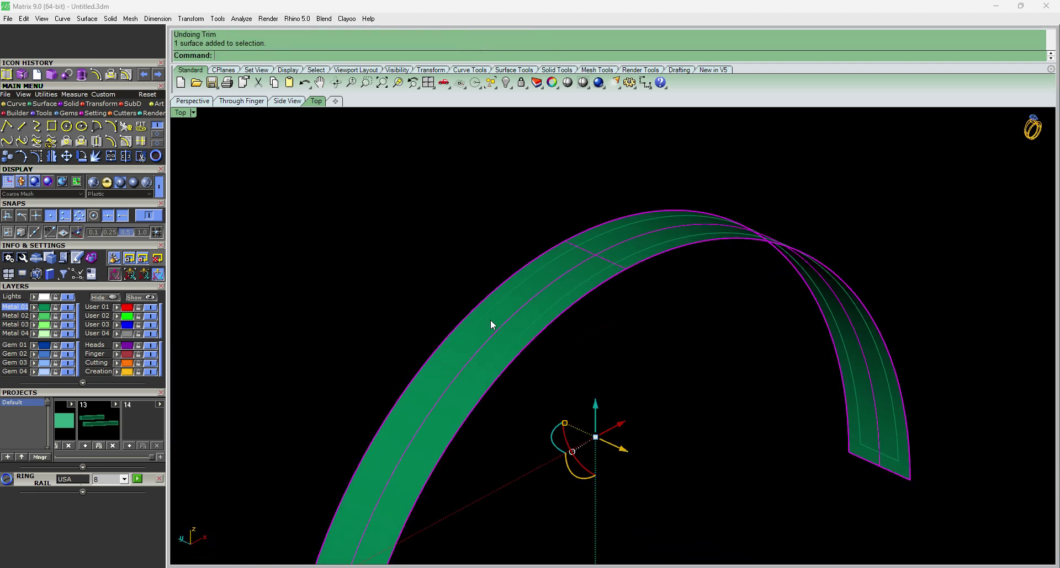
click(127, 159)
scroll(527, 329, up, 3)
click(525, 330)
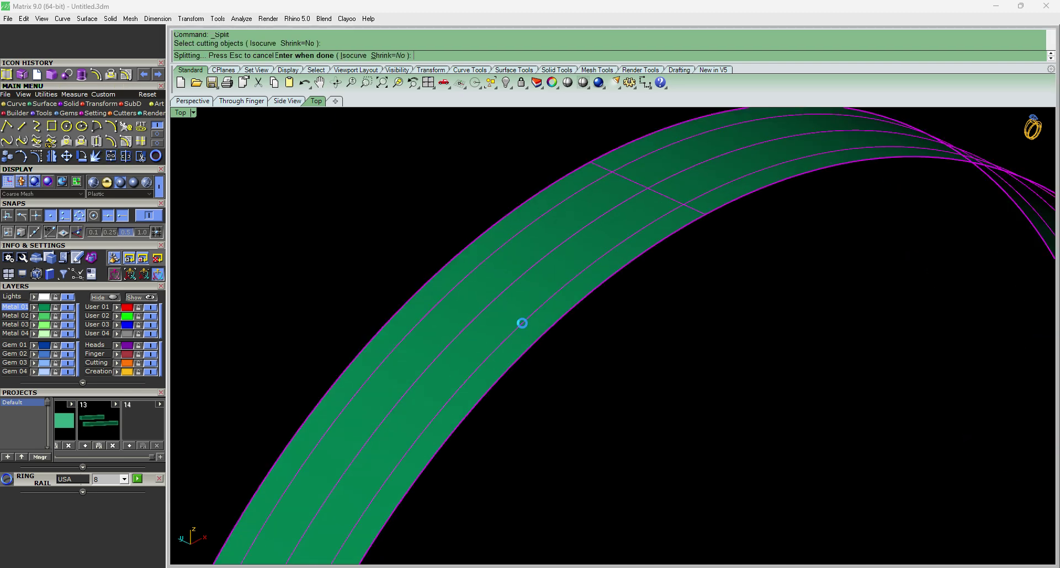
key(Return)
click(535, 326)
key(Delete)
scroll(535, 326, down, 6)
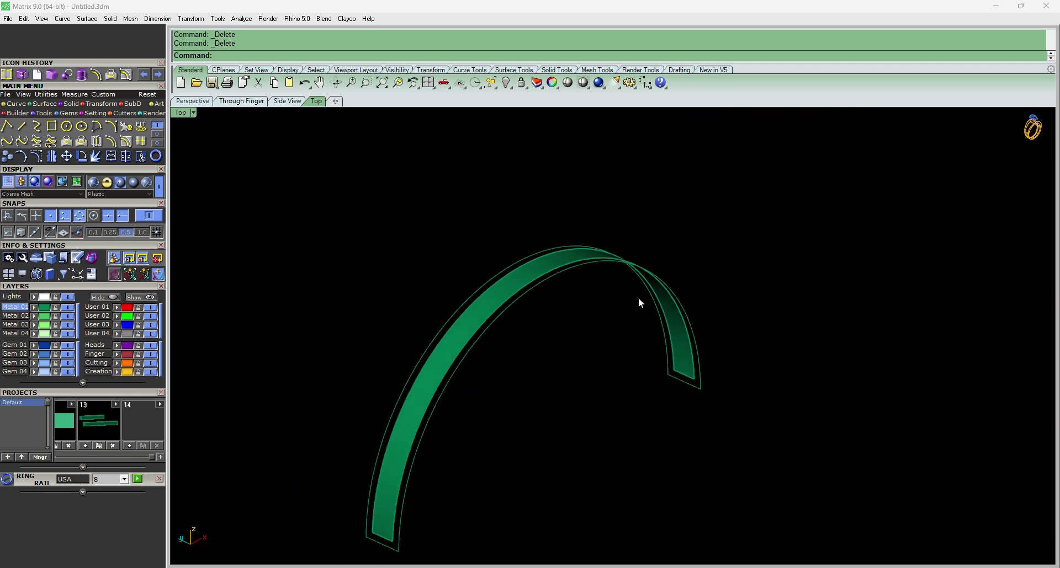
- Delete all remaining curves around the narrowed surface, working in the top view
key(ctrl+F1)
scroll(642, 310, down, 3)
scroll(661, 237, up, 3)
ctrl+shift+right_drag(621, 354, 571, 370)
key(ctrl+F1)
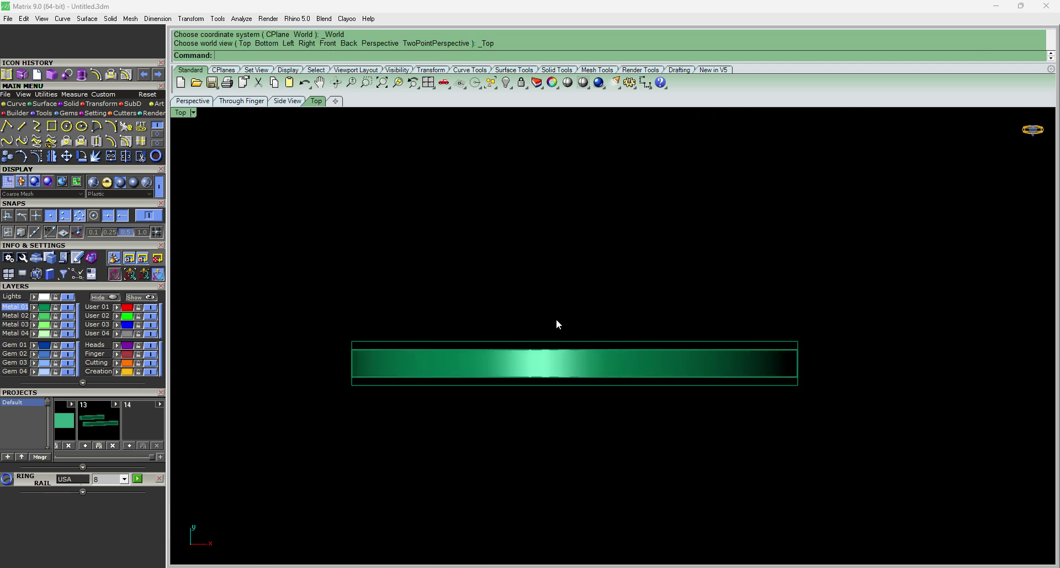
scroll(555, 319, down, 6)
scroll(584, 333, up, 4)
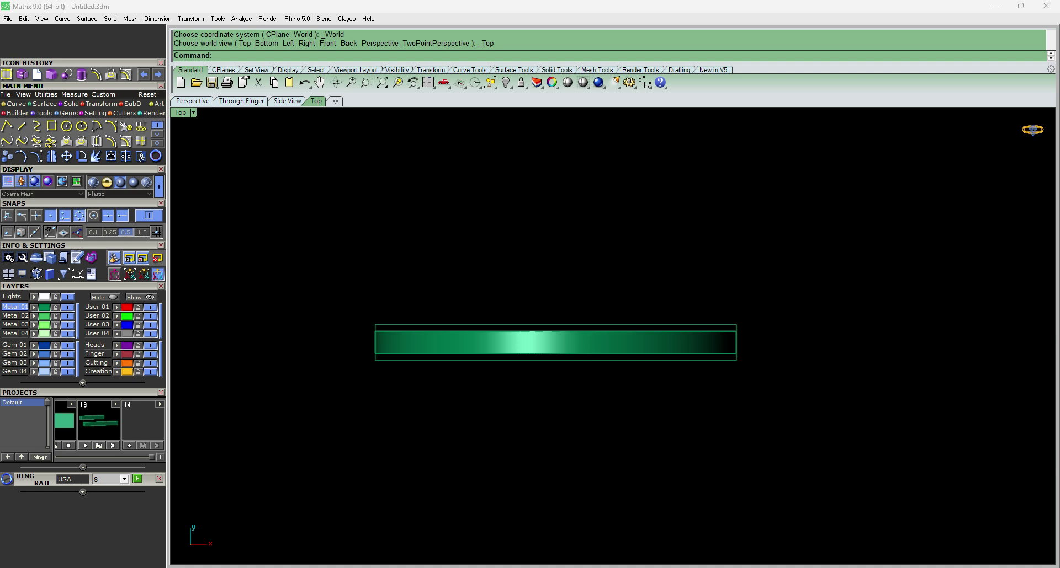
key(ctrl+shift+c)
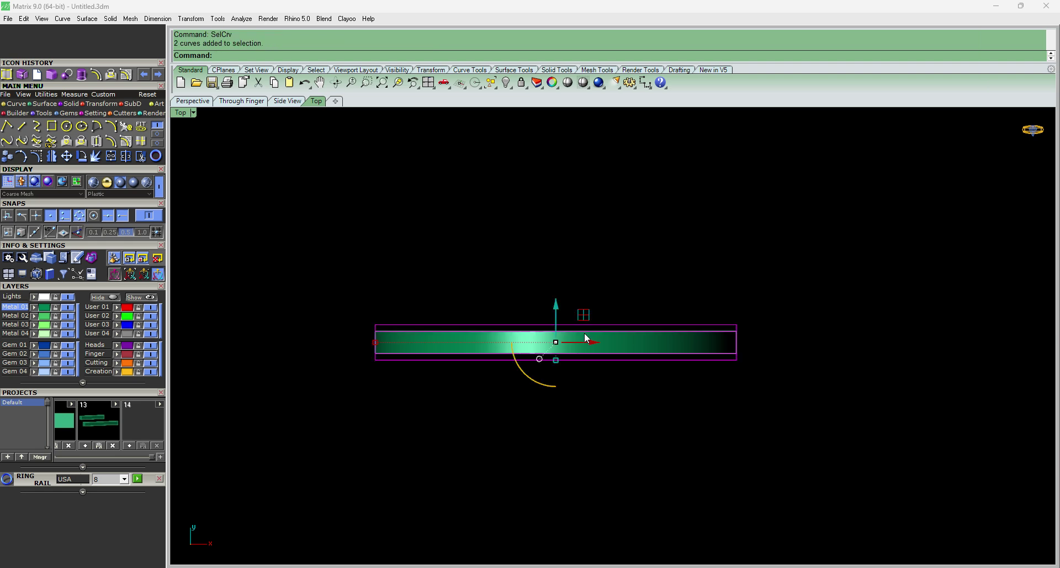
key(Delete)
text(li)
key(Return)
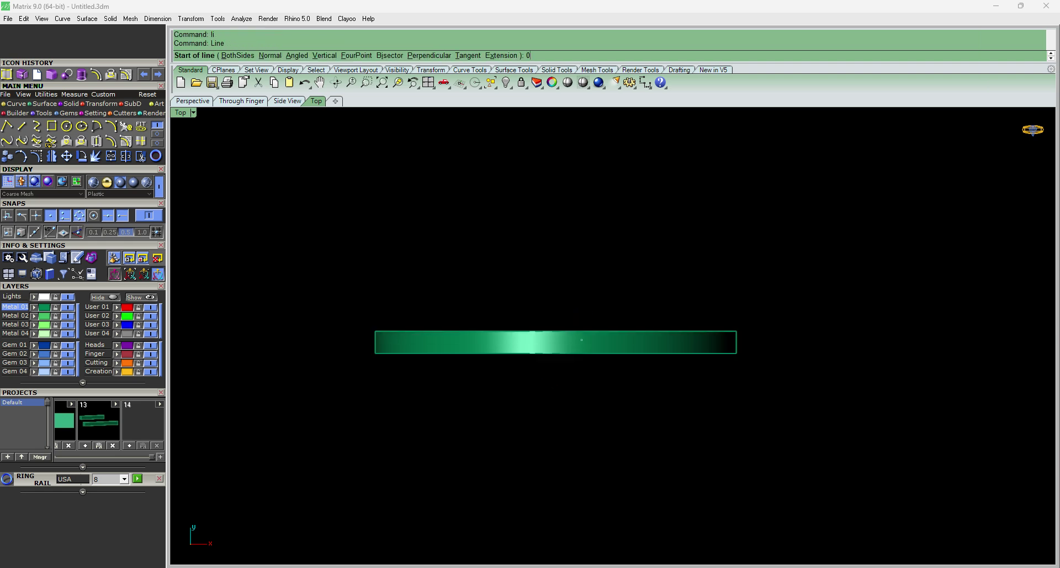
text(00)
key(Return)
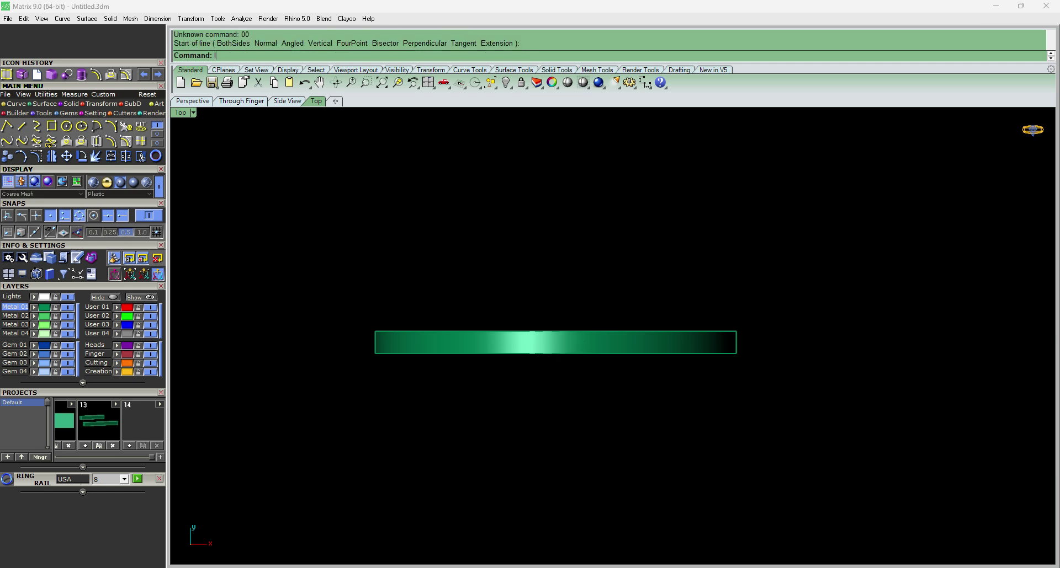
- Draw a horizontal line from the origin (0) with the BothSides option, extending past both ends of the half-ring surface in the top view
key(Return)
text(0)
key(Return)
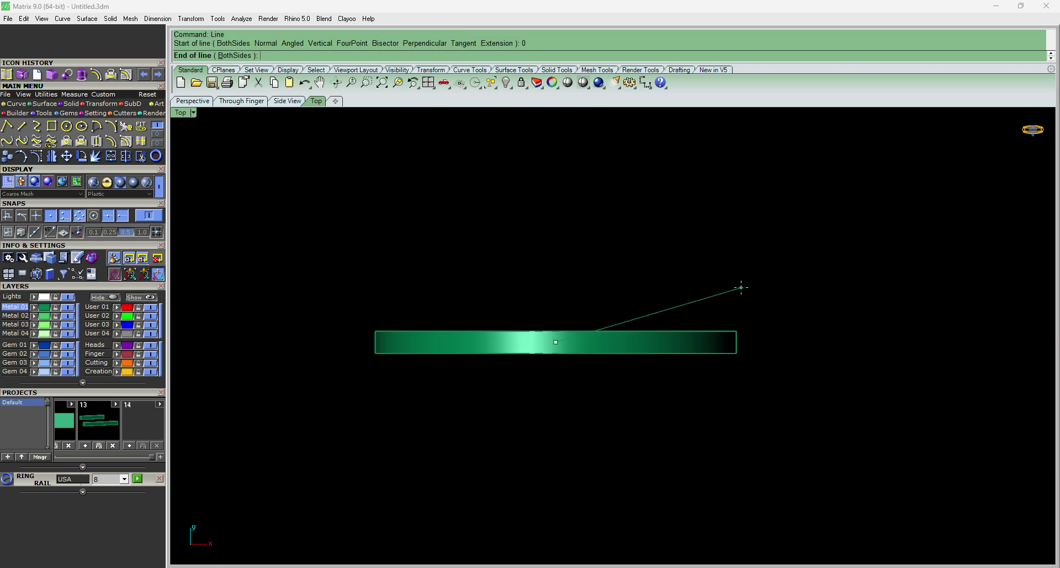
text(b)
key(Return)
click(907, 344)
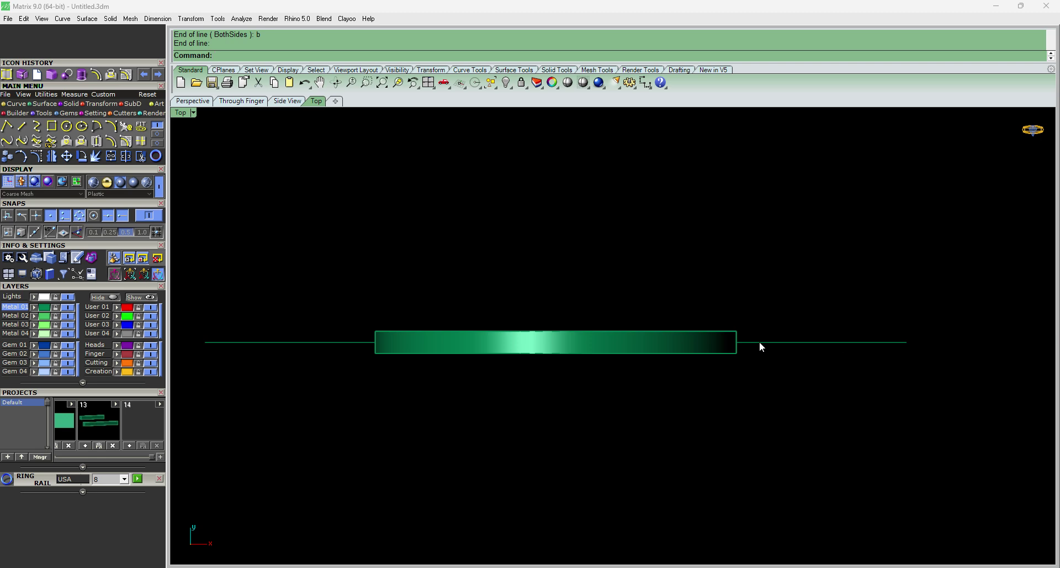
- Project the straight center line onto the narrowed half-ring surface
click(711, 345)
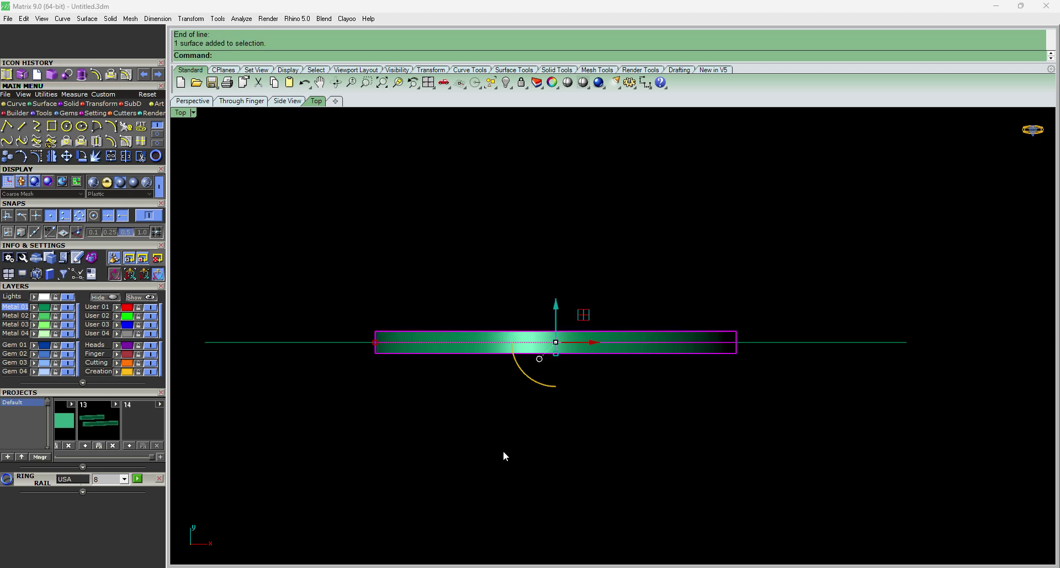
ctrl+shift+right_drag(504, 452, 493, 420)
click(492, 420)
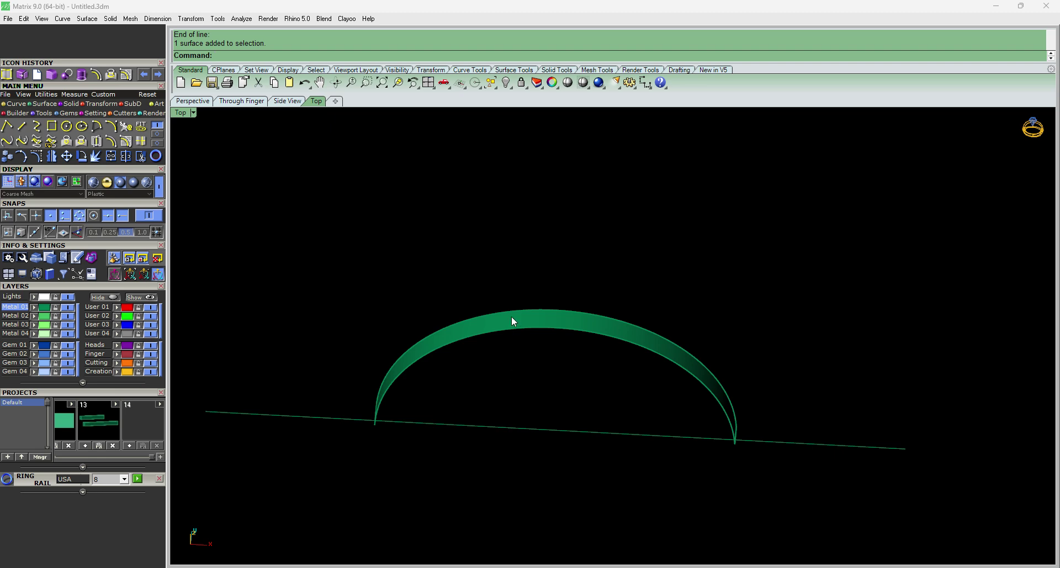
click(532, 429)
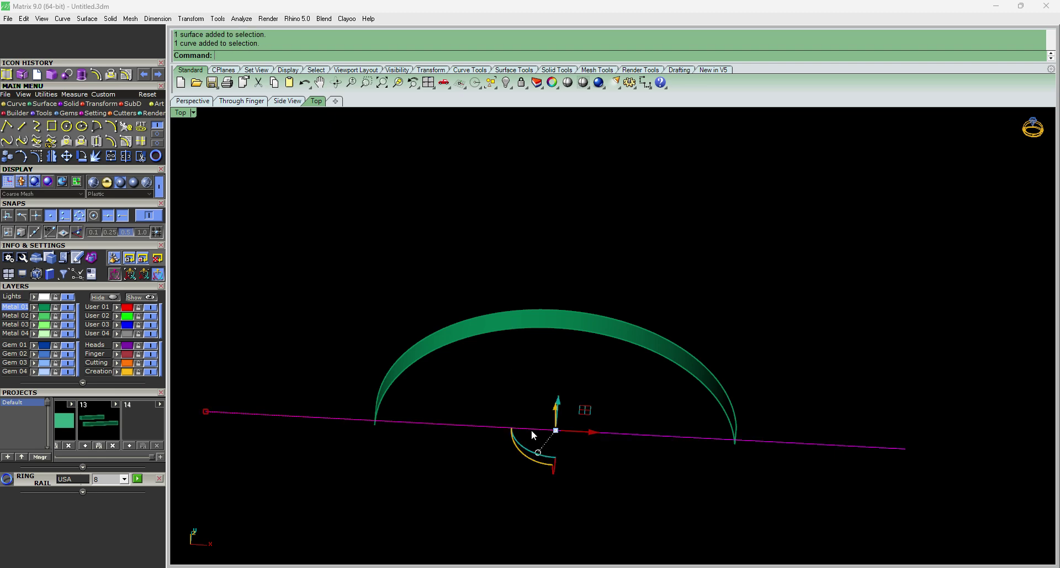
click(521, 360)
ctrl+shift+right_drag(723, 406, 578, 428)
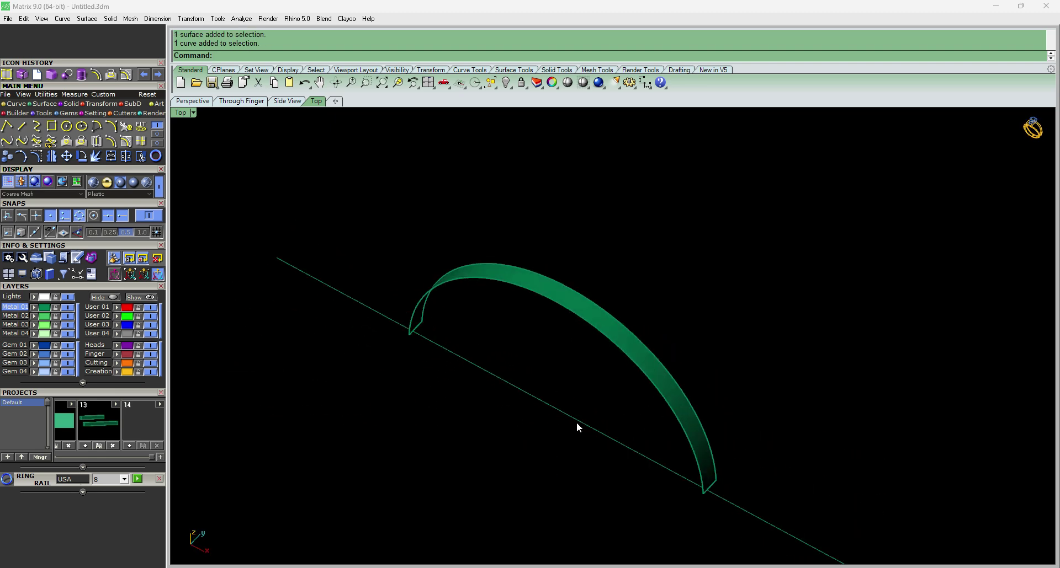
click(582, 430)
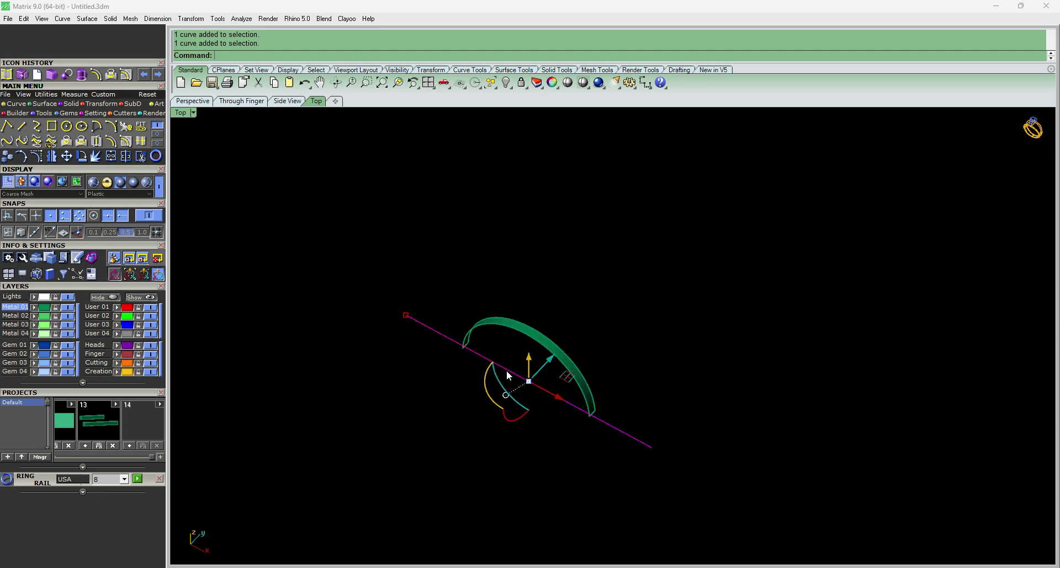
click(81, 142)
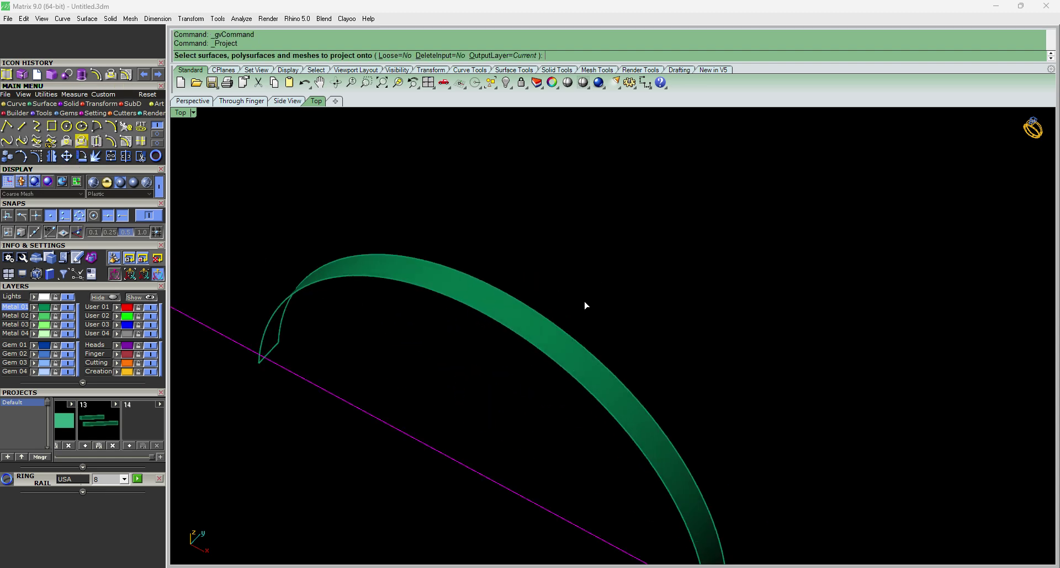
right_click(546, 348)
- Delete the original straight line, keeping the curve projected on the surface
scroll(546, 310, down, 6)
right_drag(549, 312, 565, 354)
scroll(577, 367, up, 5)
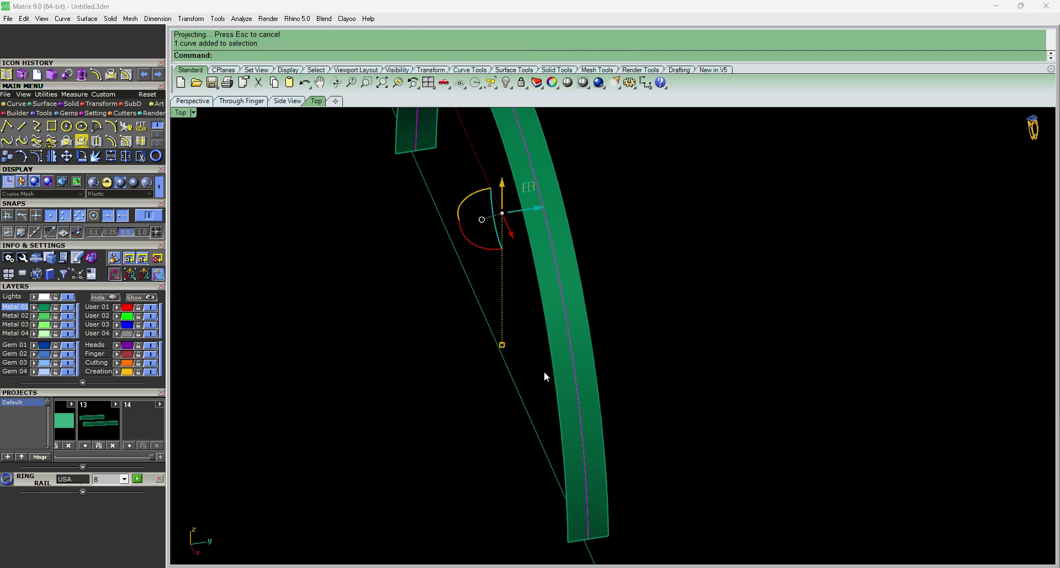
key(Delete)
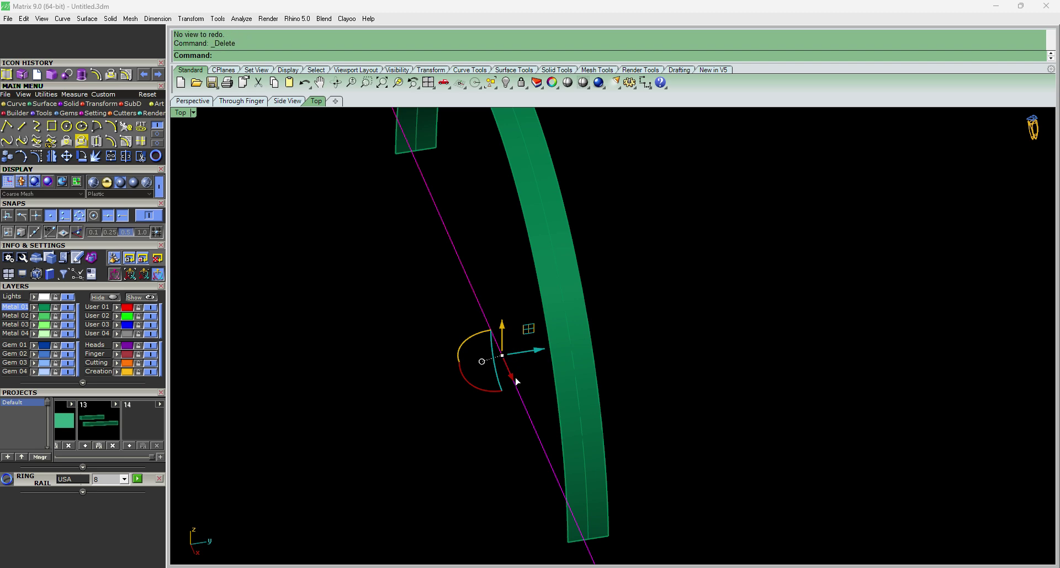
- Lay round gems along the projected center curve with Gem on Curve, working in the top view
click(573, 368)
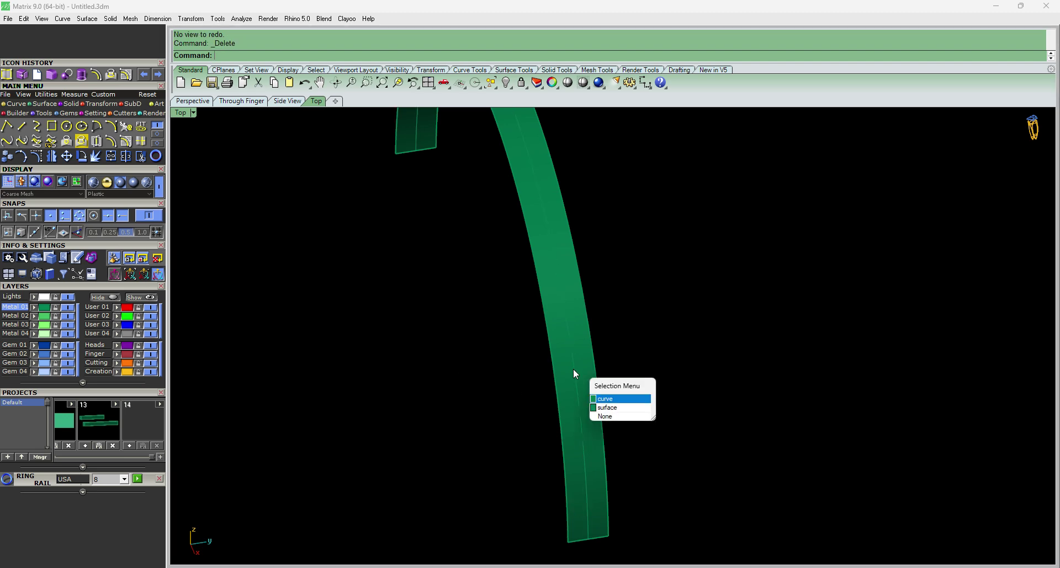
click(600, 398)
key(ctrl+F1)
scroll(596, 370, down, 2)
right_drag(602, 435, 613, 379)
scroll(611, 373, up, 2)
key(F6)
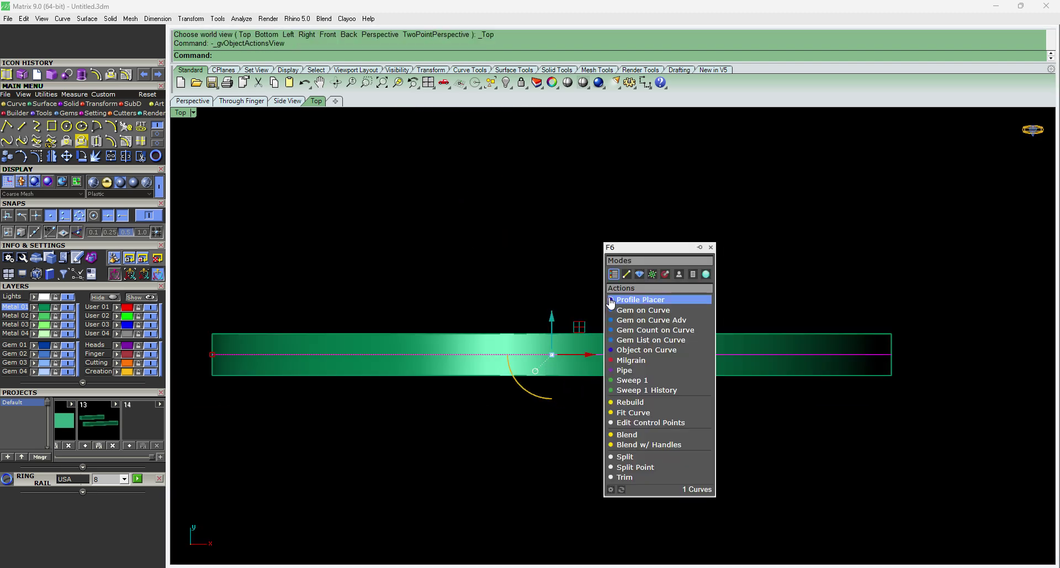
click(629, 311)
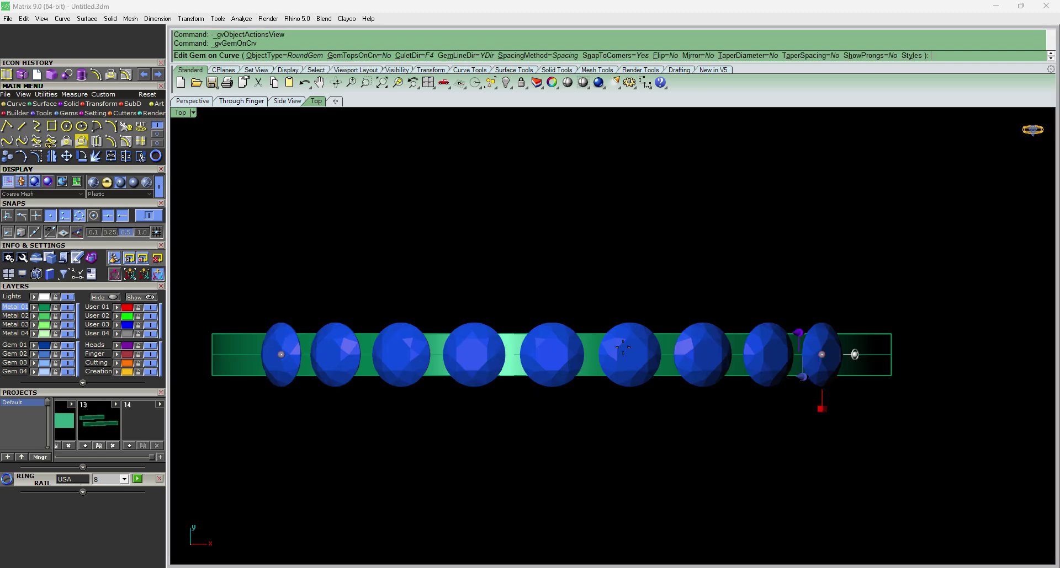
- Reduce the gem size to 1.3 mm so the stones fit the width of the half-ring strip
ctrl+shift+right_drag(768, 469, 667, 459)
scroll(668, 459, up, 4)
scroll(538, 338, down, 8)
scroll(569, 344, up, 6)
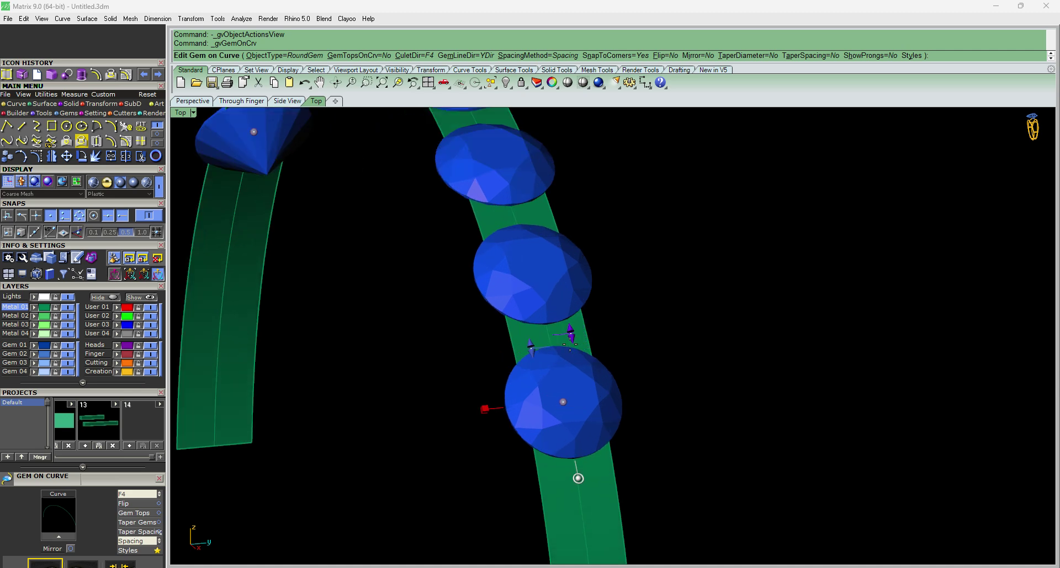
scroll(546, 349, up, 5)
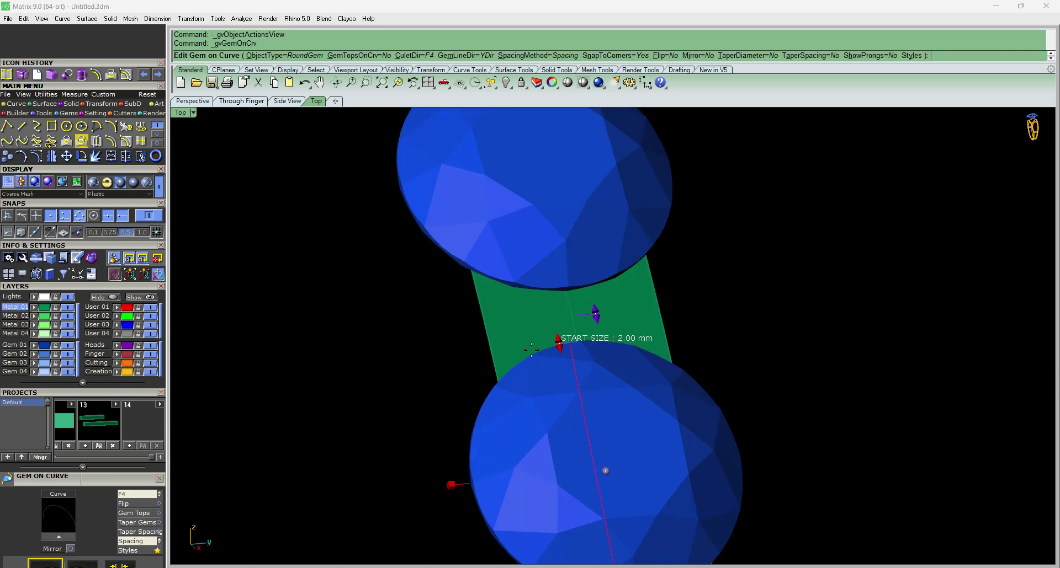
drag(557, 342, 560, 376)
scroll(559, 348, down, 4)
scroll(568, 353, up, 7)
scroll(575, 280, down, 9)
right_drag(657, 337, 689, 371)
scroll(697, 354, down, 5)
scroll(696, 335, up, 5)
- Extend the gem row close to both ends of the half-ring strip and accept the gems
drag(668, 310, 778, 486)
right_drag(806, 475, 908, 386)
scroll(773, 345, down, 5)
right_drag(437, 261, 619, 270)
scroll(557, 274, down, 2)
scroll(511, 330, up, 6)
scroll(489, 281, down, 6)
scroll(489, 294, up, 3)
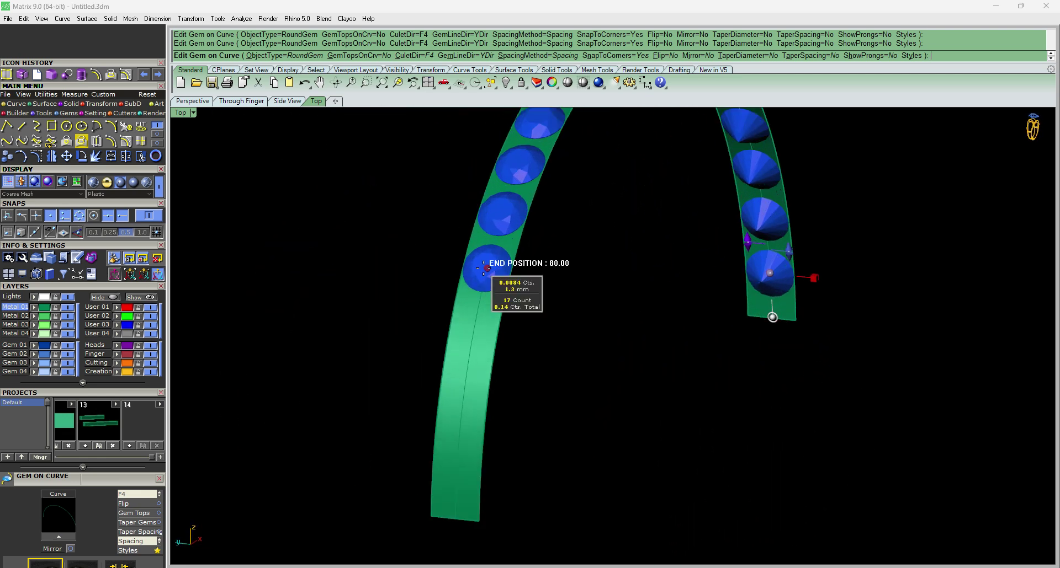
drag(486, 267, 456, 476)
right_click(561, 387)
key(F4)
scroll(586, 347, down, 2)
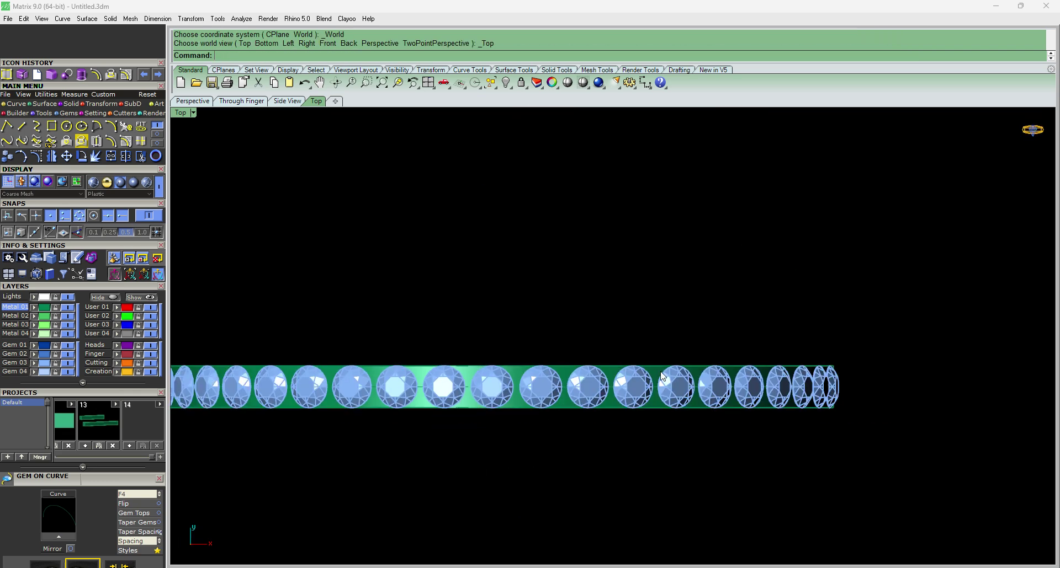
- Select all the gems on the strip and start adding prongs with the TwoShared middle layout and Two end layout
right_drag(661, 373, 624, 320)
scroll(611, 408, up, 4)
click(613, 422)
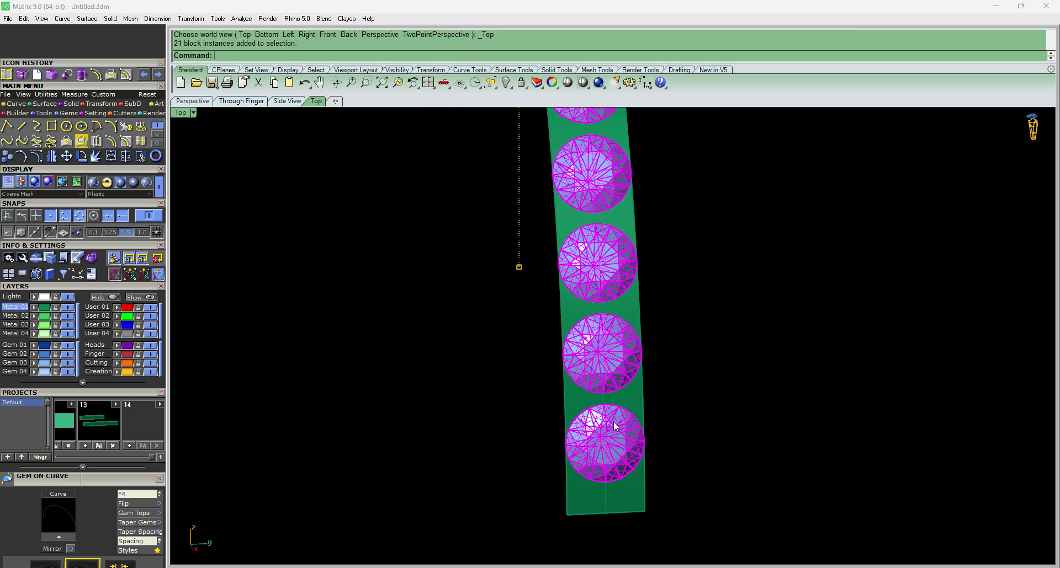
key(F2)
scroll(670, 349, down, 6)
key(F4)
scroll(541, 327, up, 3)
key(F6)
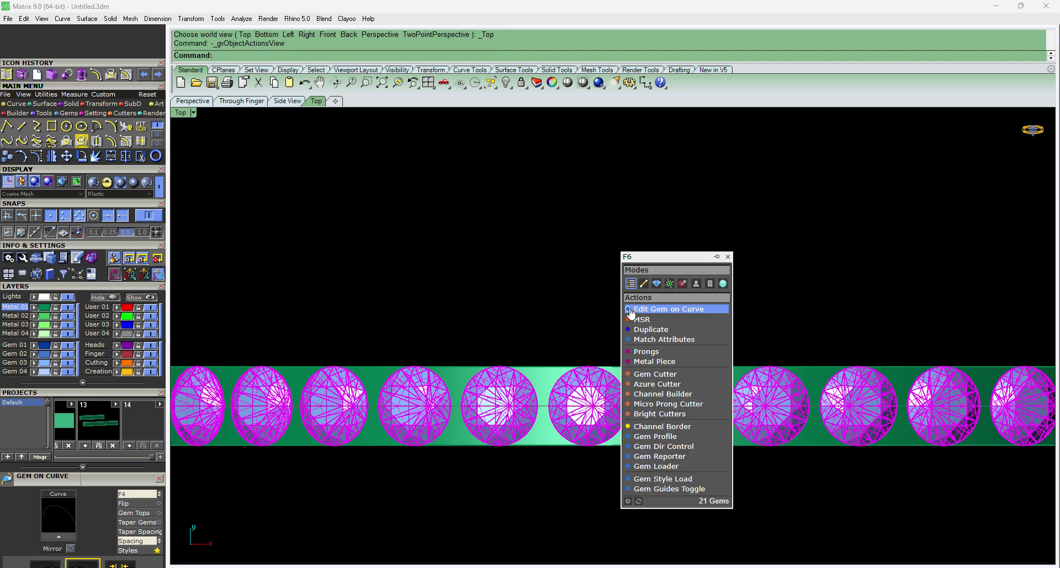
click(654, 352)
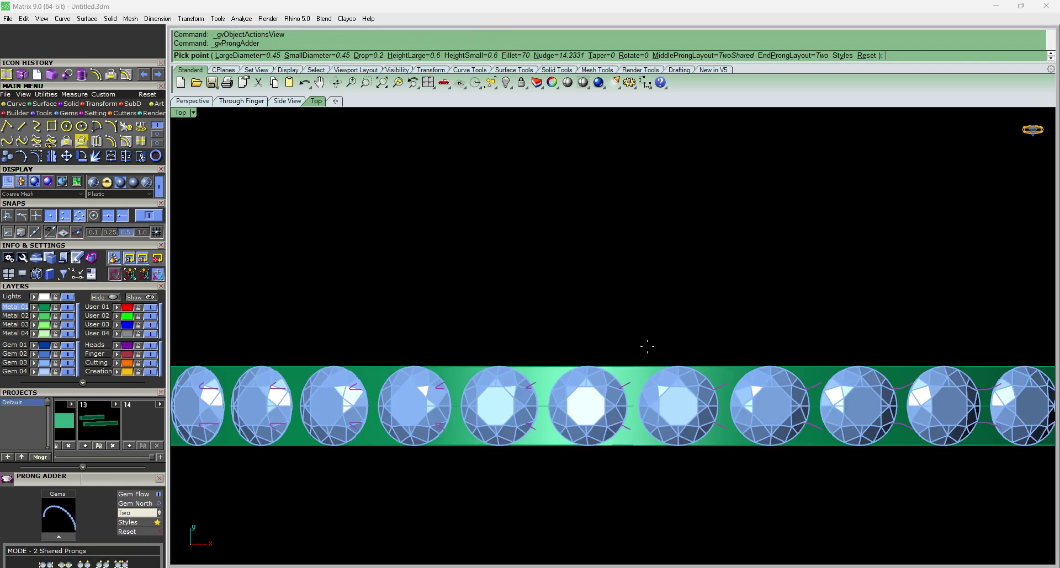
- Set both the large and small prong diameters to 0.55
scroll(642, 341, down, 7)
right_drag(635, 408, 966, 350)
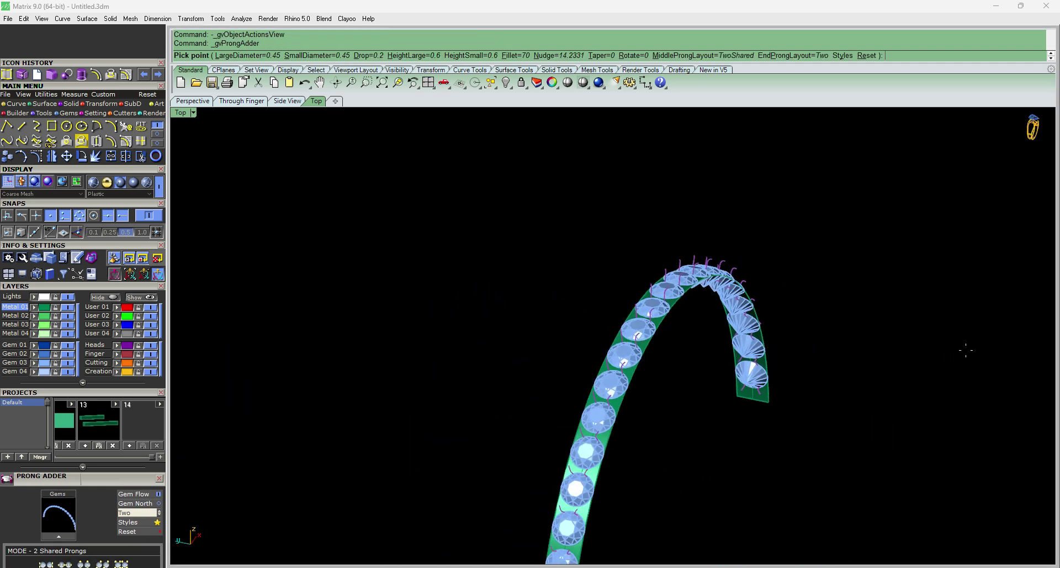
scroll(556, 333, down, 7)
scroll(577, 469, up, 10)
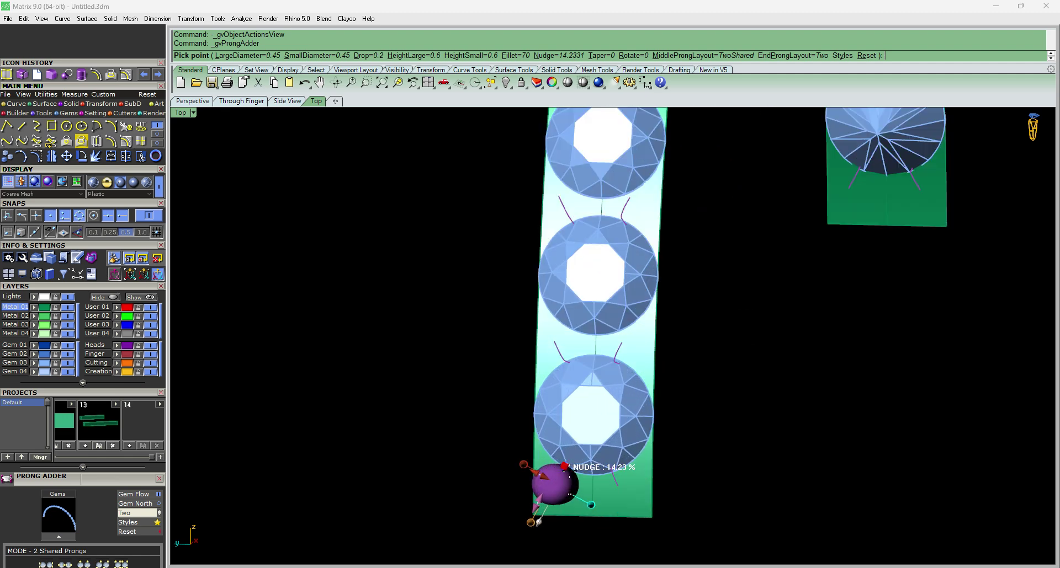
scroll(459, 377, up, 5)
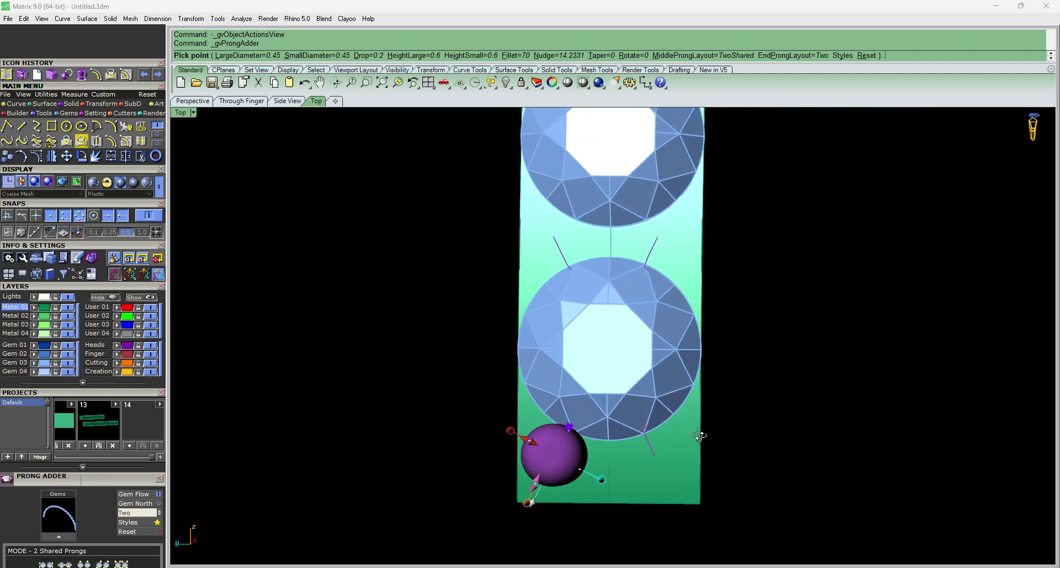
scroll(672, 423, down, 4)
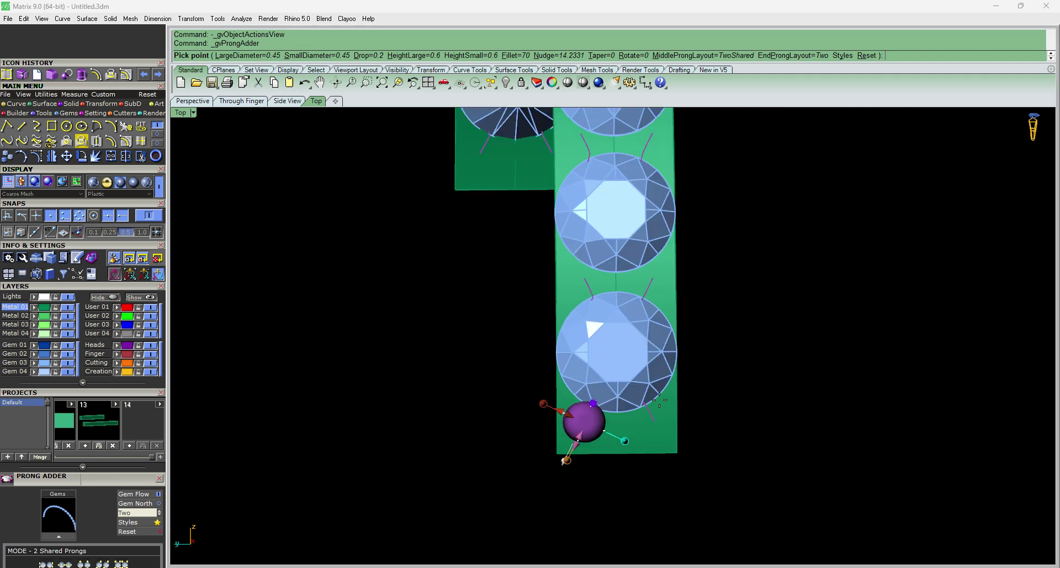
scroll(679, 400, up, 3)
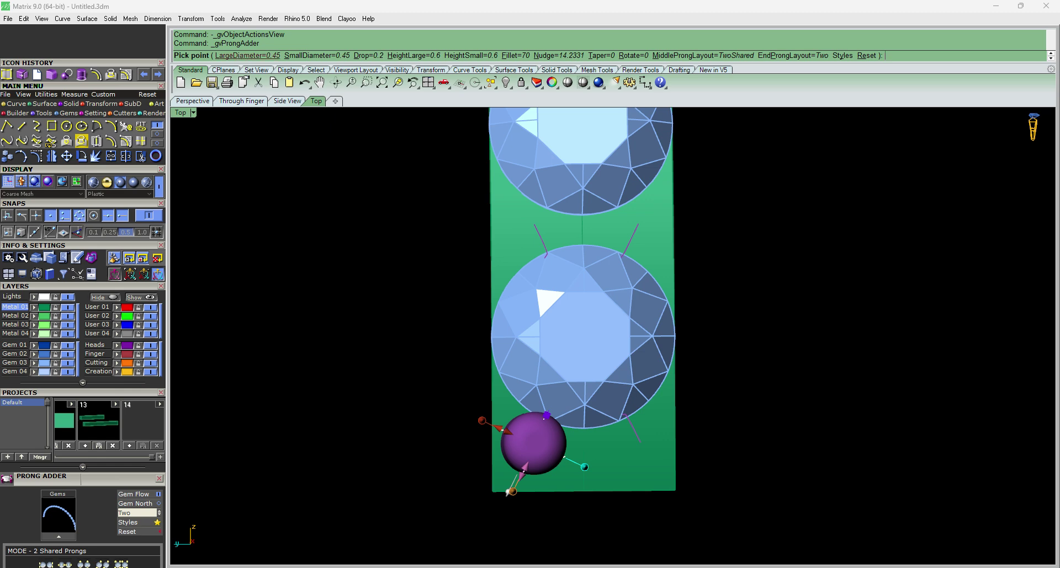
click(243, 54)
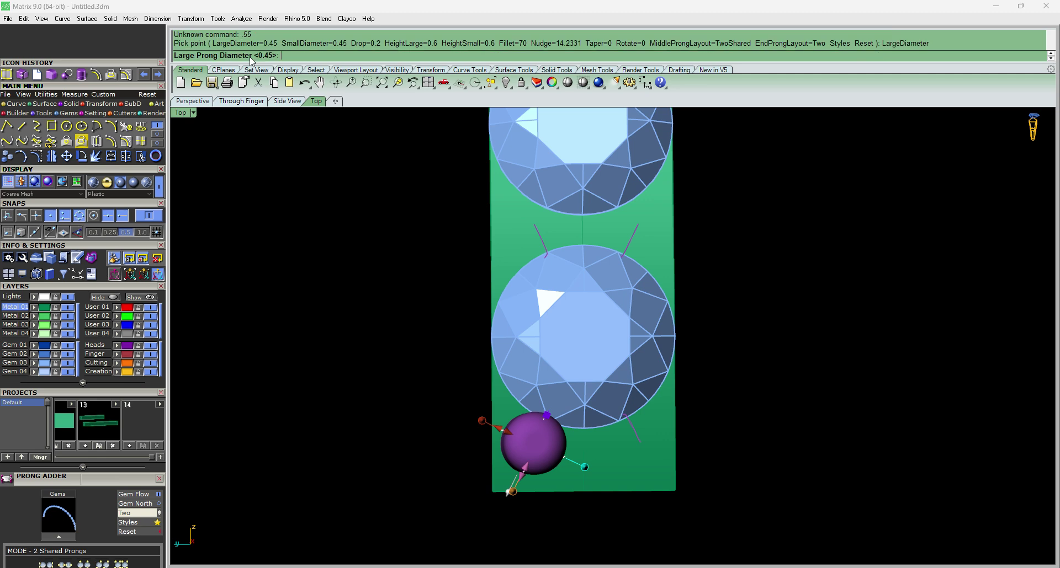
text(.55)
key(Return)
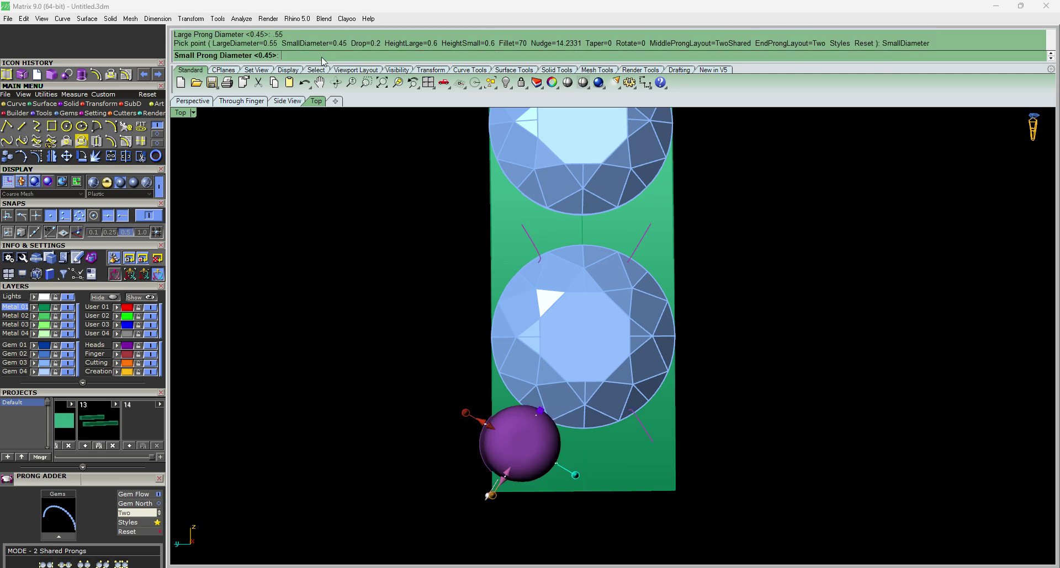
text(.55)
key(Return)
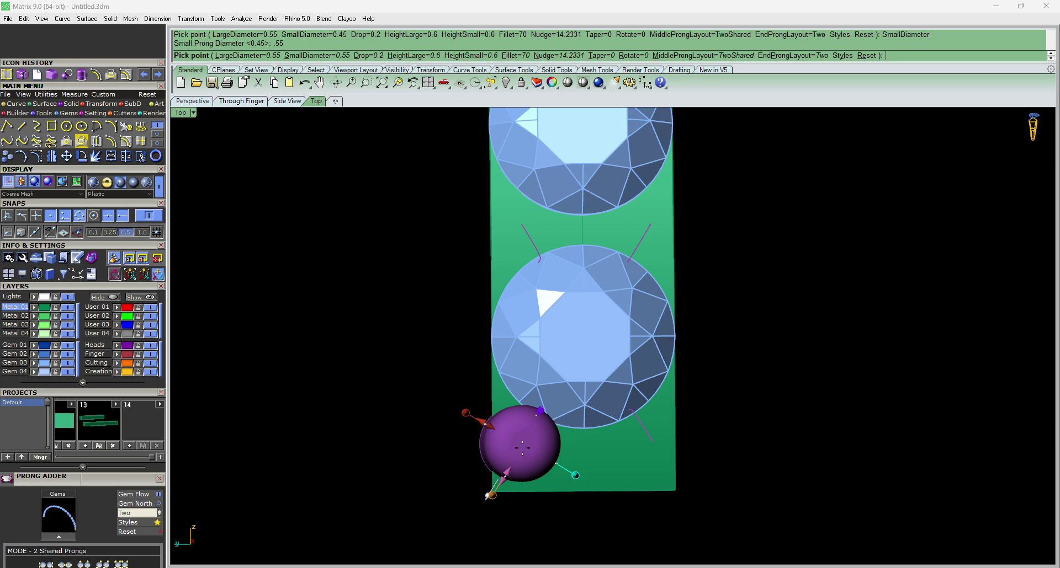
- Nudge the prongs to about 17.58% and set their fillet to 100
click(552, 415)
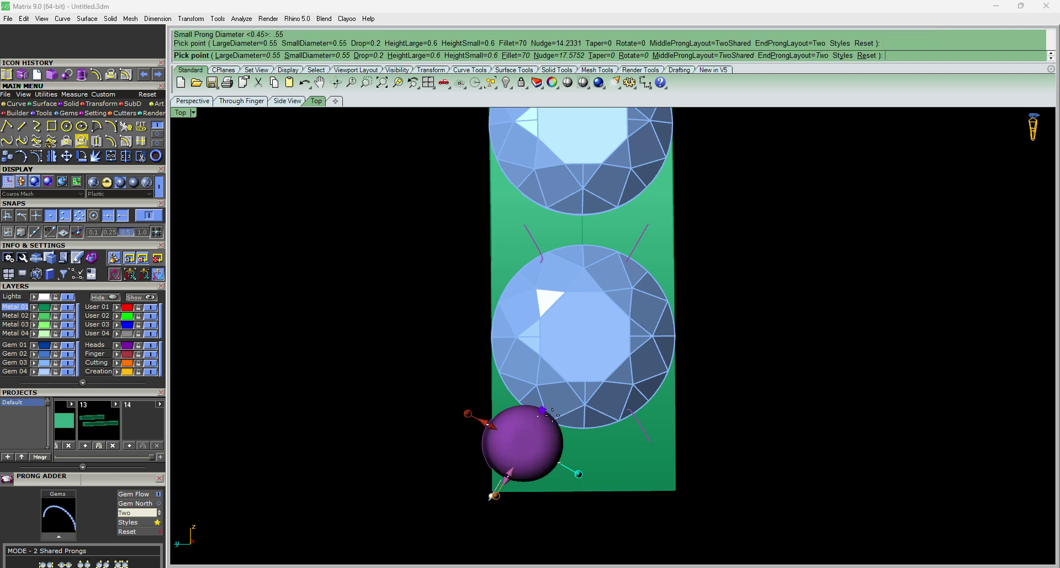
right_drag(540, 419, 459, 5)
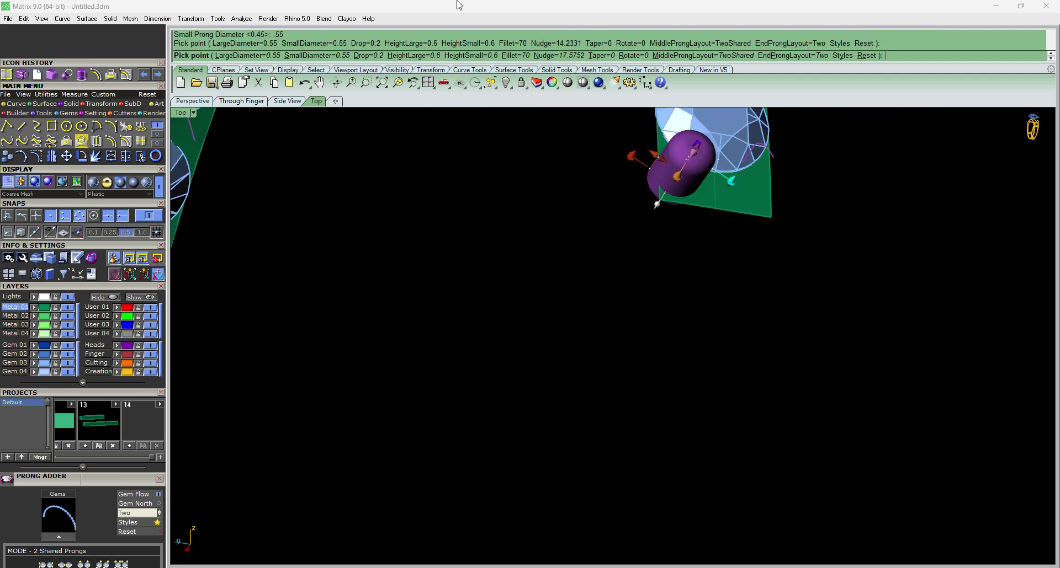
right_drag(586, 274, 538, 90)
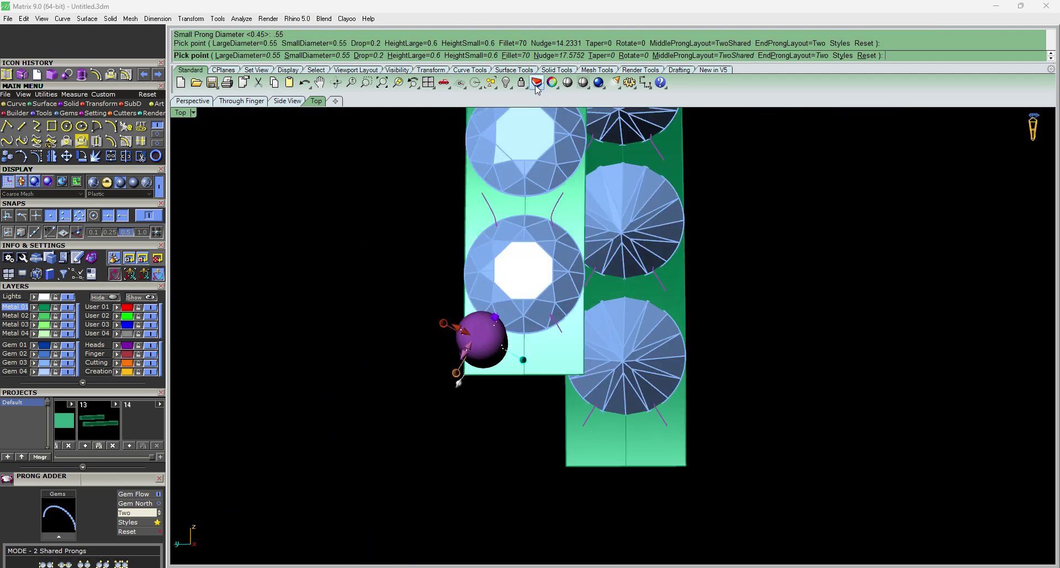
click(515, 56)
text(100)
key(Return)
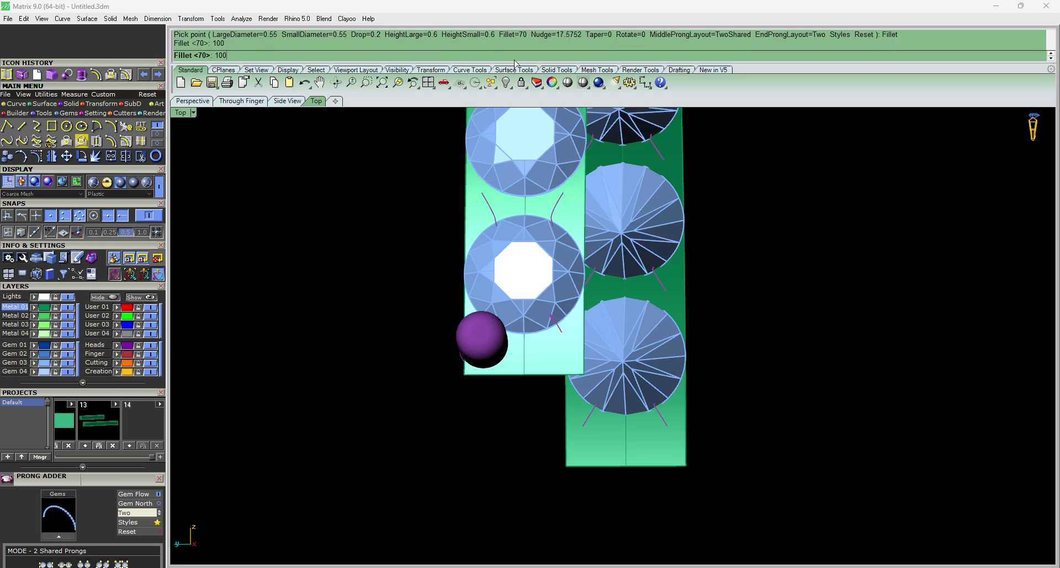
right_drag(449, 385, 563, 373)
scroll(512, 288, down, 6)
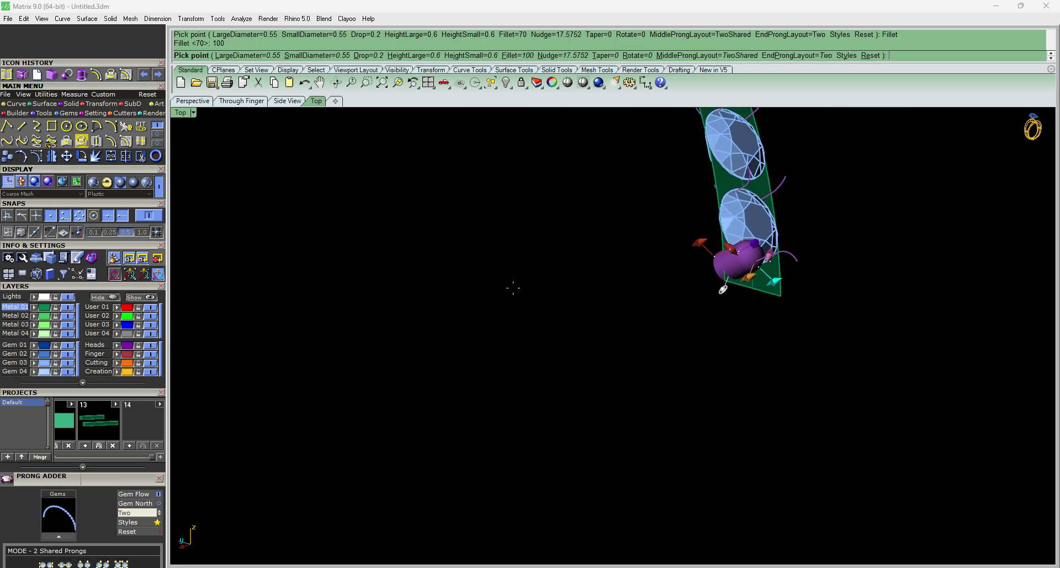
scroll(718, 263, up, 9)
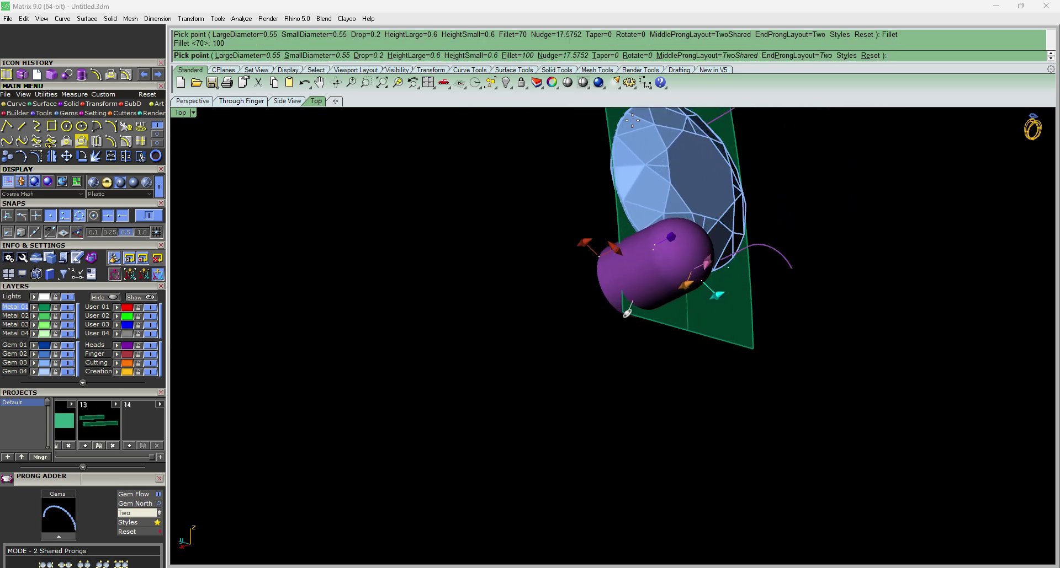
right_drag(639, 355, 596, 379)
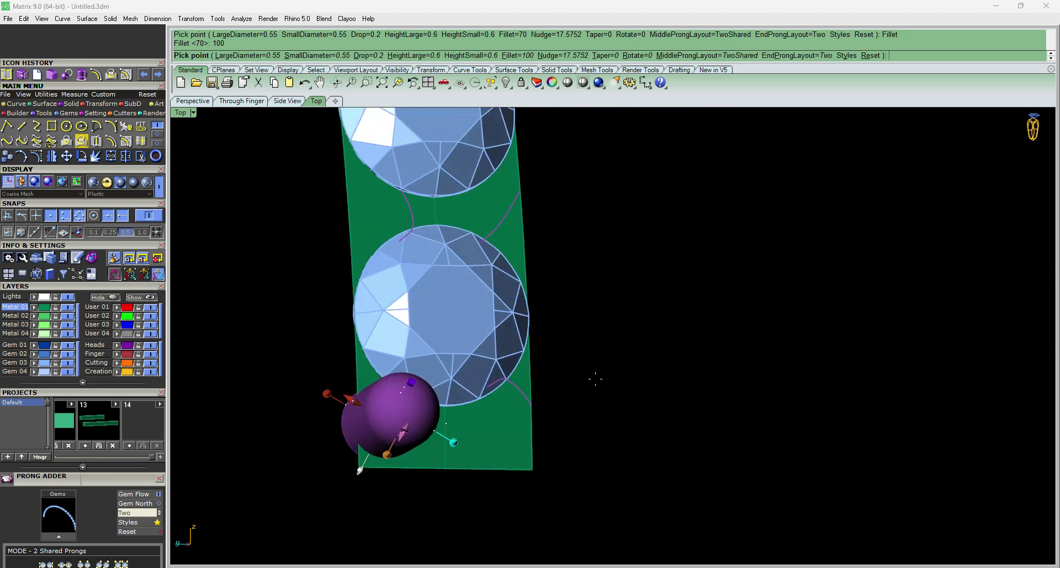
- Nudge the prongs inward to about 28.49% so they sit near the strip's edges, and create them
key(ctrl+F1)
scroll(561, 287, down, 5)
key(ctrl+F3)
scroll(568, 282, down, 8)
scroll(688, 325, up, 6)
scroll(662, 332, up, 8)
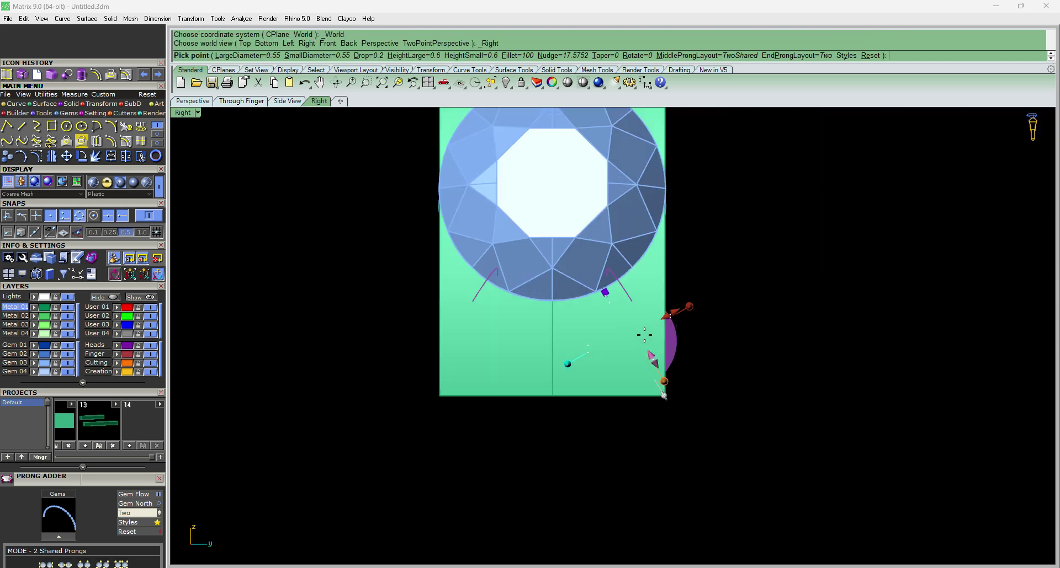
right_drag(778, 344, 566, 359)
scroll(539, 341, down, 6)
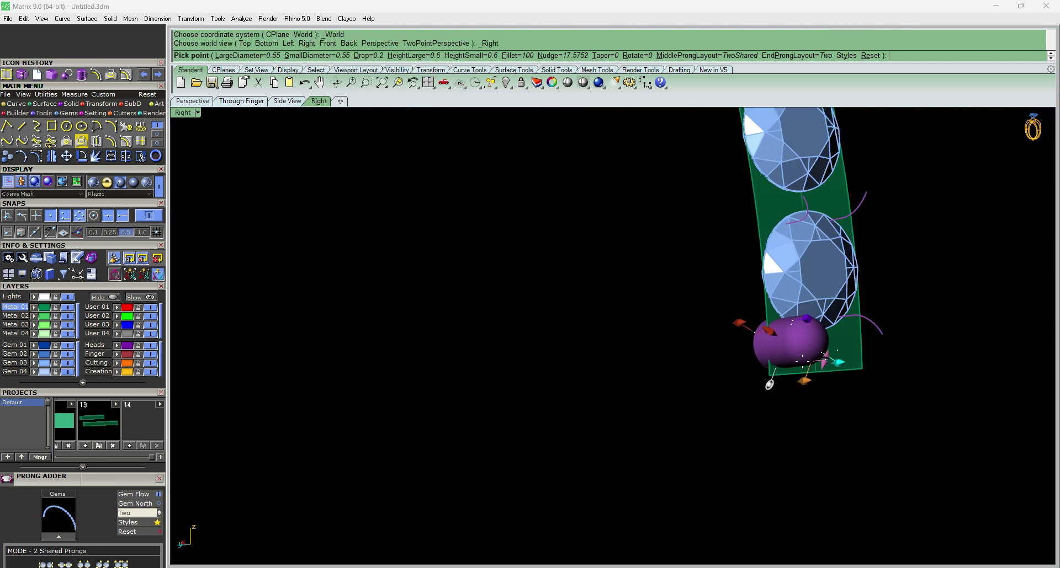
right_drag(838, 392, 801, 389)
key(ctrl+F3)
scroll(589, 315, up, 4)
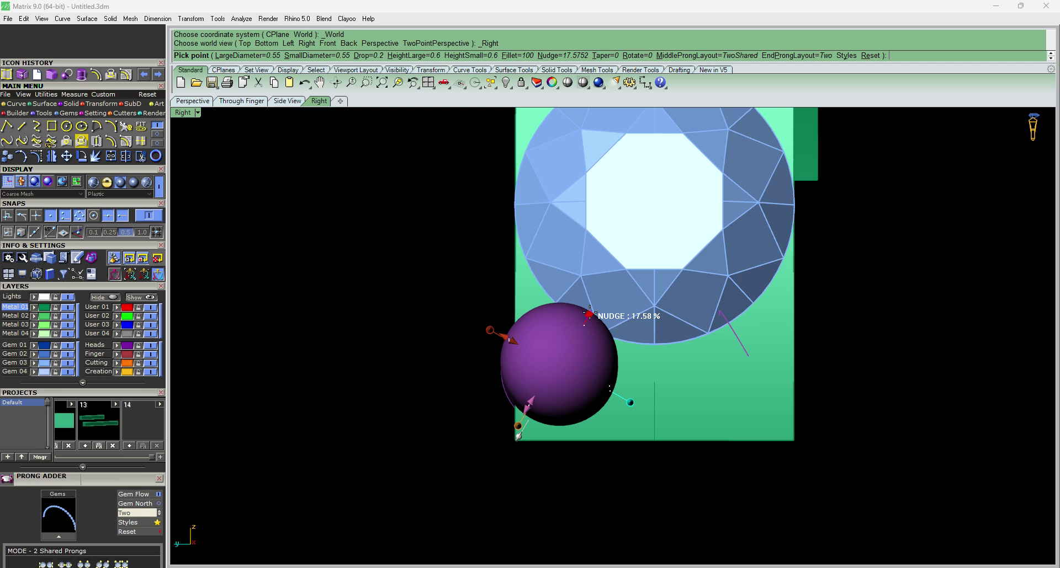
drag(589, 314, 601, 313)
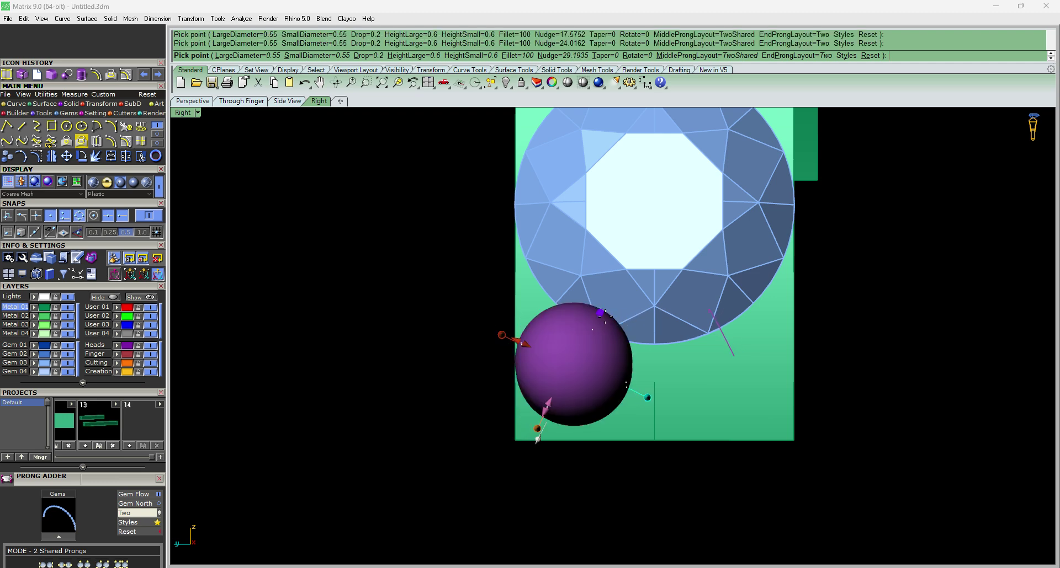
scroll(604, 314, down, 3)
scroll(604, 302, up, 4)
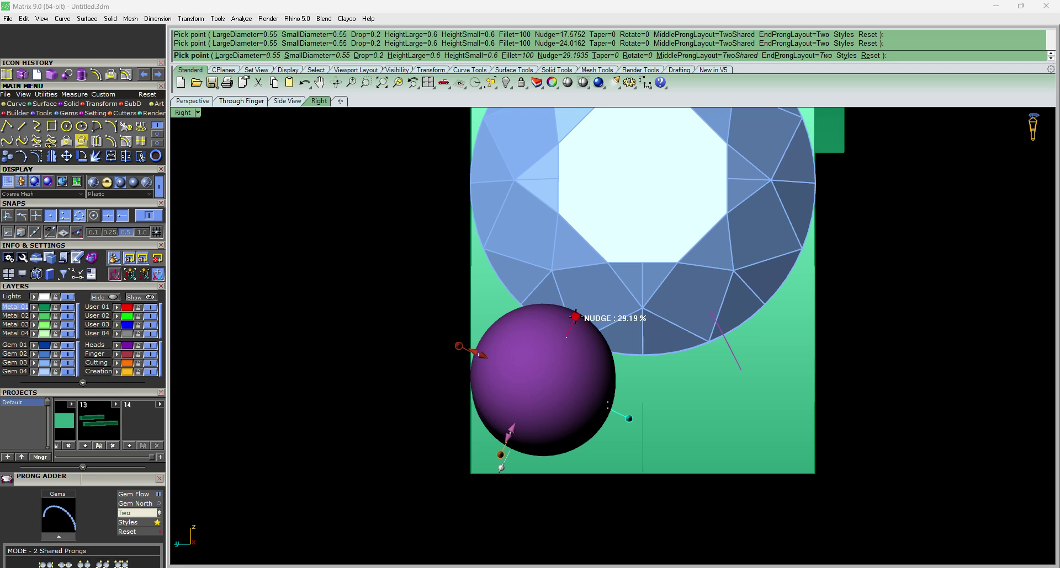
drag(576, 317, 574, 315)
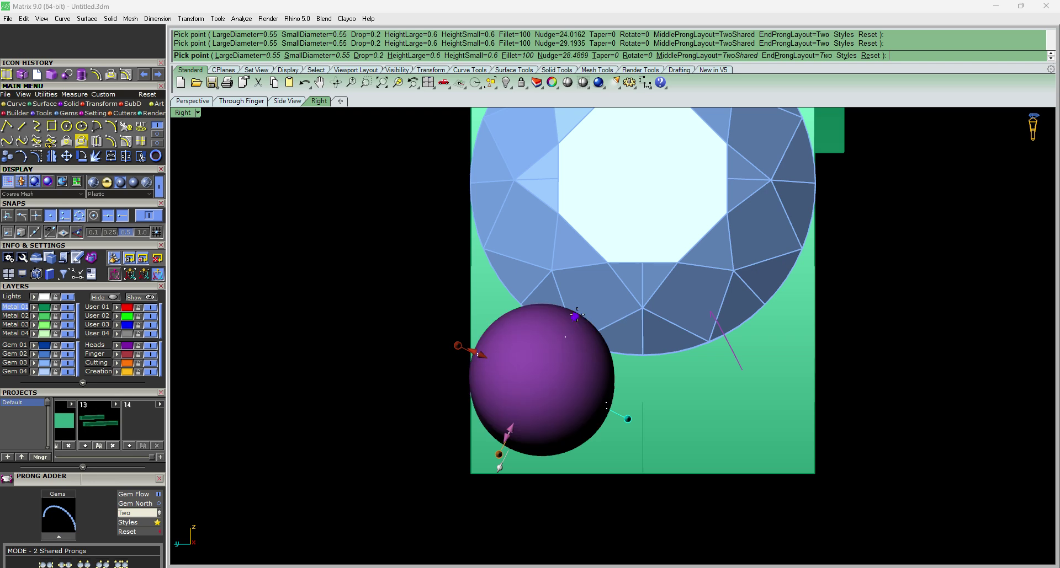
scroll(574, 309, down, 8)
right_click(796, 314)
- Examine the prongs along the whole gem row from the right and top views and up close
scroll(618, 264, down, 6)
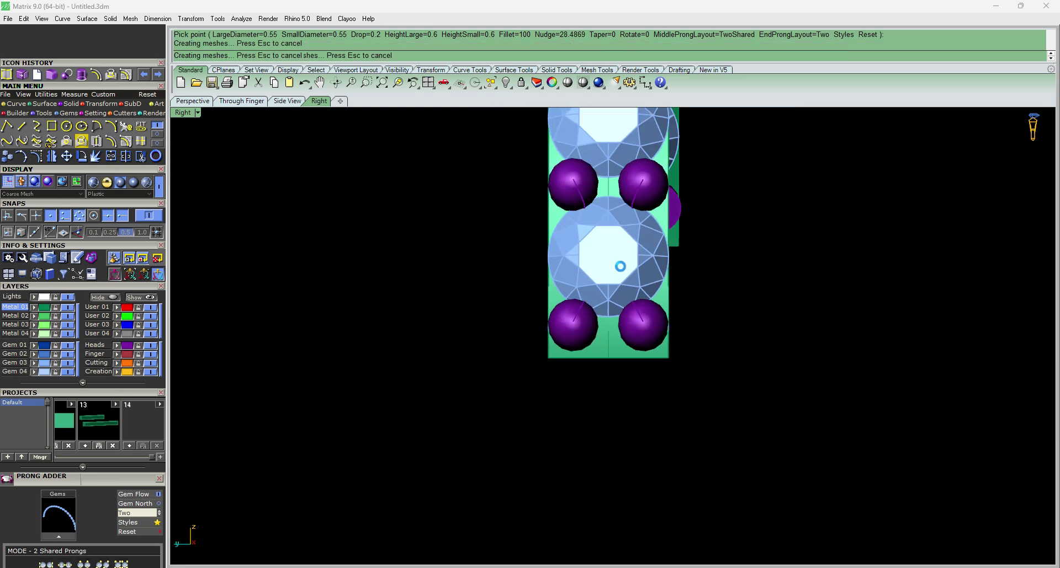
scroll(653, 298, down, 8)
scroll(597, 162, up, 8)
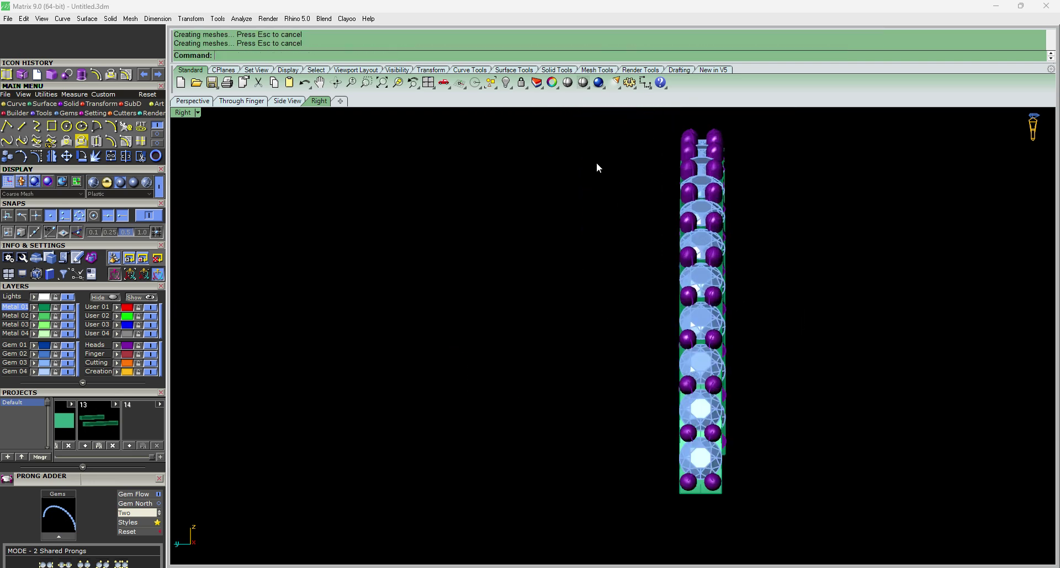
key(ctrl+F1)
scroll(680, 294, down, 10)
scroll(787, 336, up, 10)
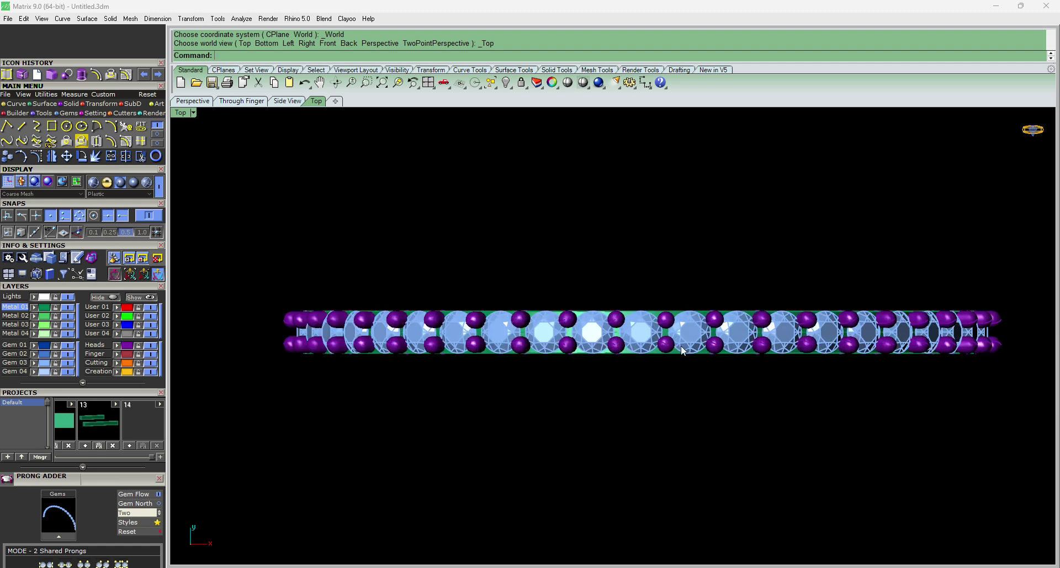
mouse_move(681, 346)
right_down()
mouse_move(690, 270)
mouse_move(675, 328)
right_up()
scroll(687, 277, up, 12)
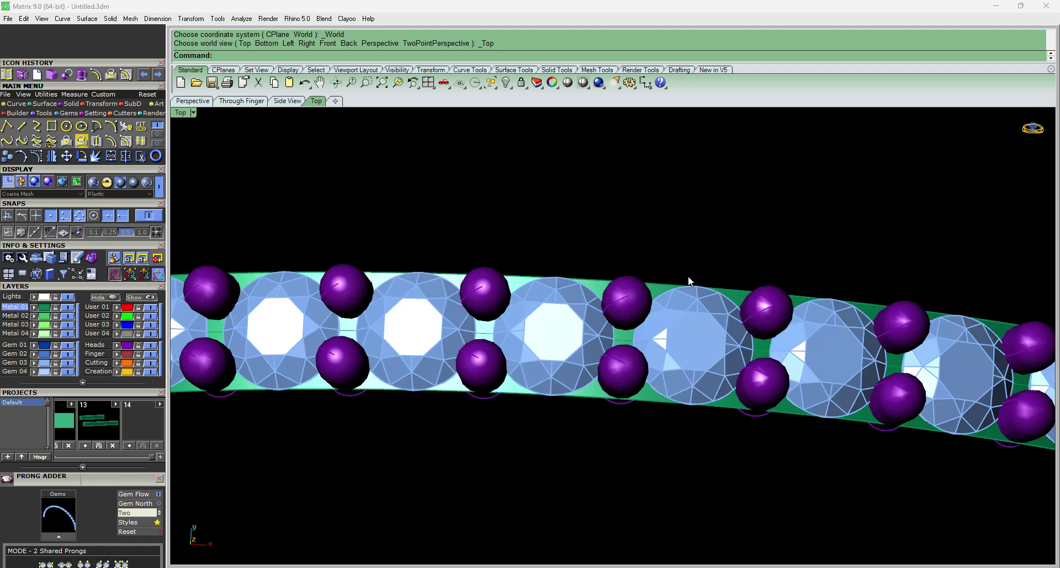
- Delete the strip surface under the gems and all the leftover curves
click(654, 292)
key(Delete)
scroll(628, 265, down, 10)
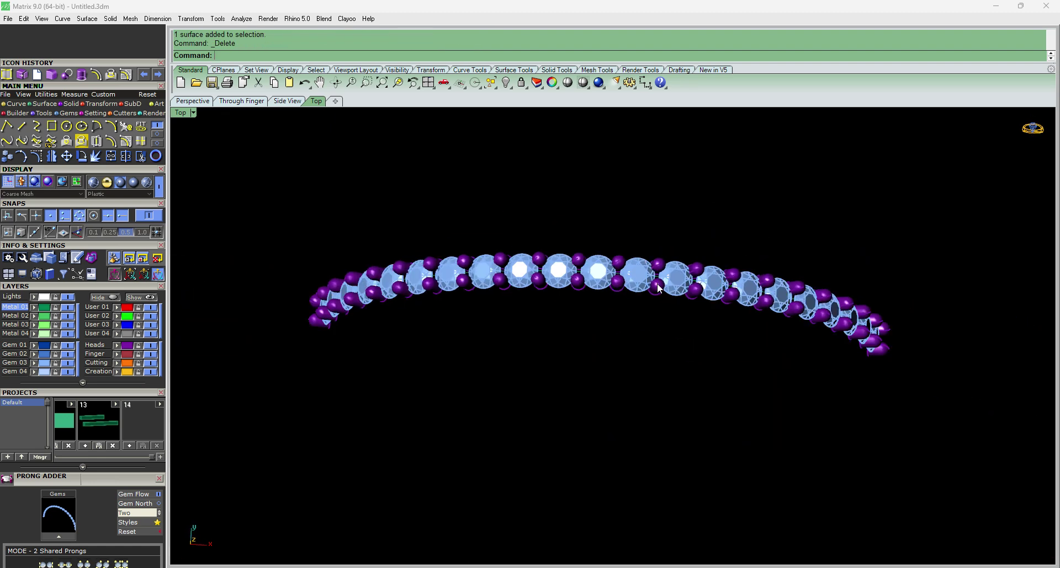
text(sc)
key(Return)
key(Delete)
- Unhide the ring band and delete all the prongs and gems on it
click(141, 299)
scroll(554, 309, down, 6)
right_drag(568, 327, 462, 212)
scroll(705, 411, up, 8)
click(648, 408)
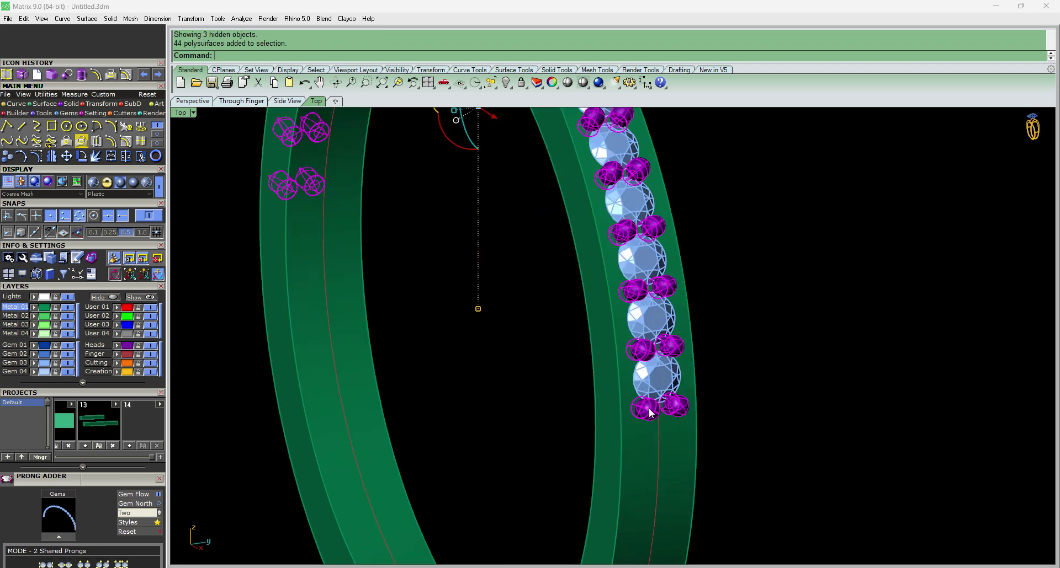
shift+click(656, 381)
key(Delete)
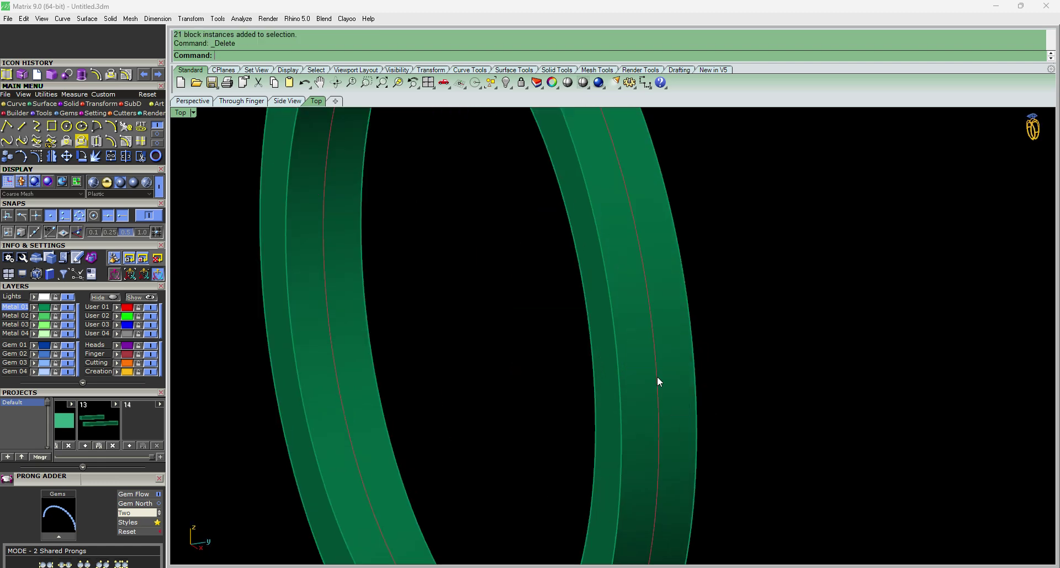
- Undo the deletions and the creation of the prongs, going back to the bare gem row on the strip
key(ctrl+z)
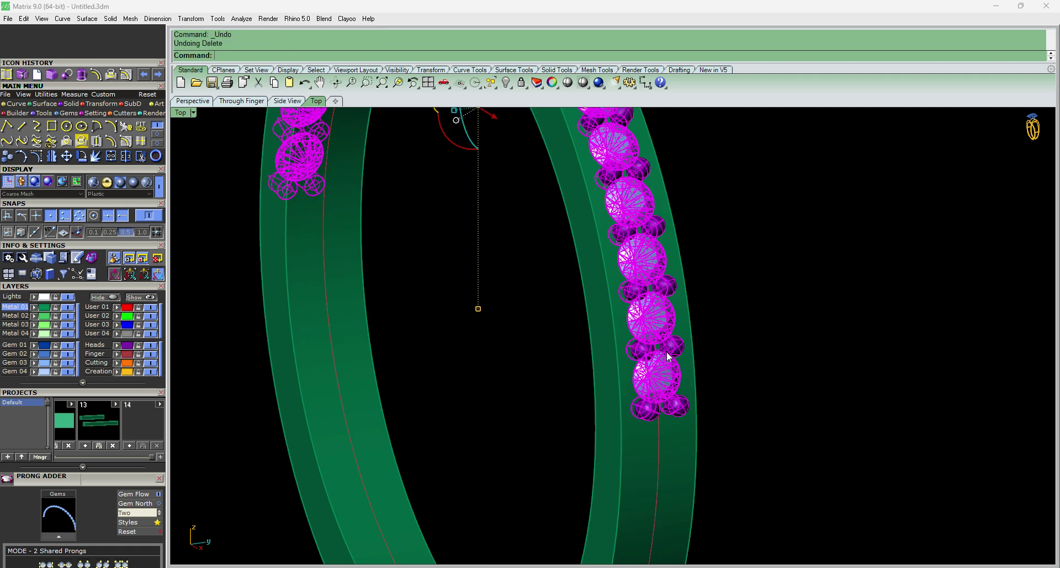
key(ctrl+z)
click(620, 310)
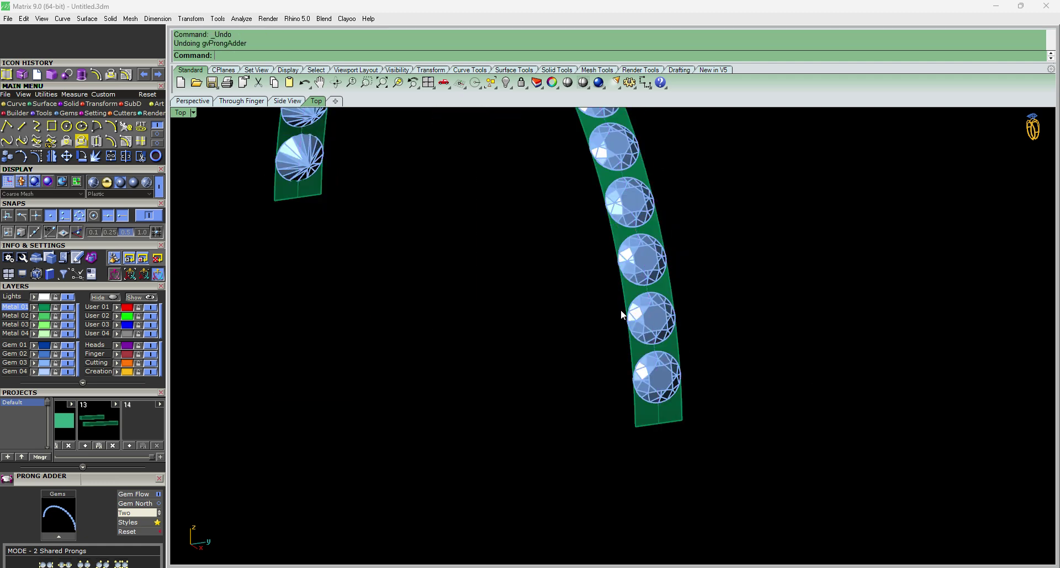
- Delete the whole row of gems from the half-circle strip
key(ctrl+F1)
scroll(633, 364, up, 8)
click(631, 344)
key(ctrl+F2)
scroll(708, 348, down, 16)
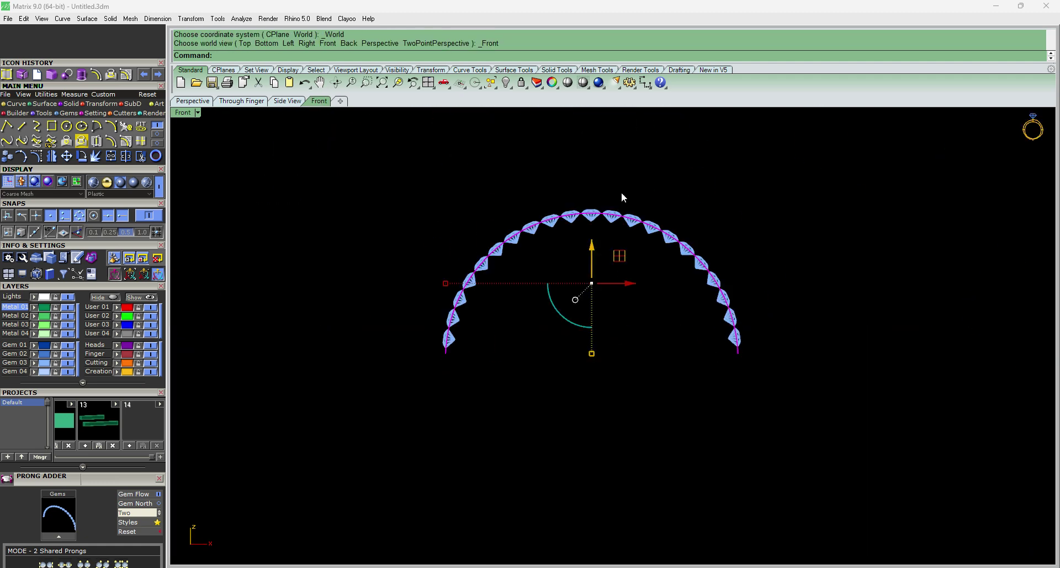
right_drag(622, 195, 655, 309)
scroll(634, 273, up, 6)
key(Delete)
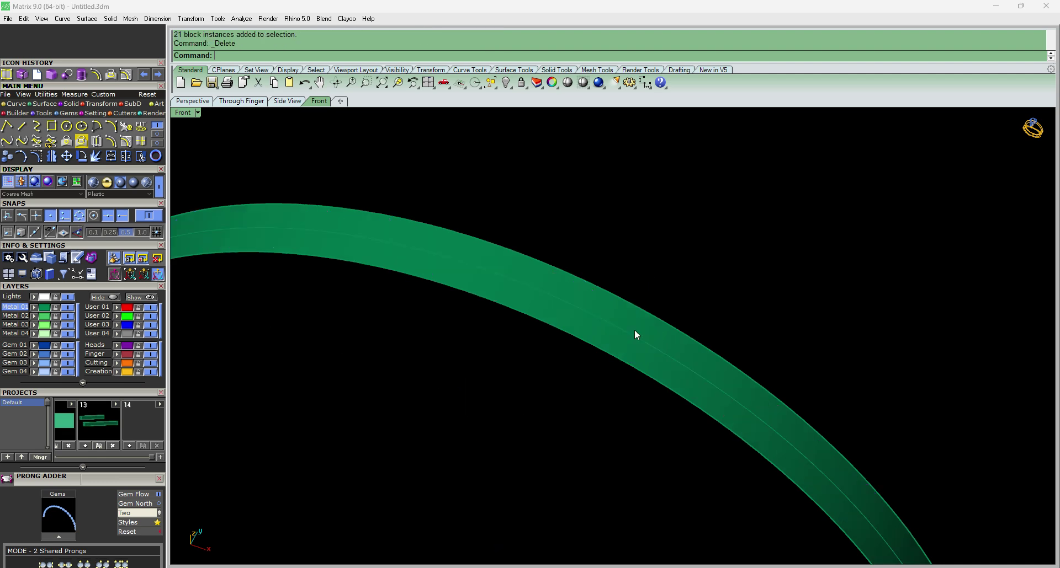
- Unhide the ring band so it shows together with the strip in the front view
click(634, 330)
scroll(633, 326, down, 5)
click(678, 273)
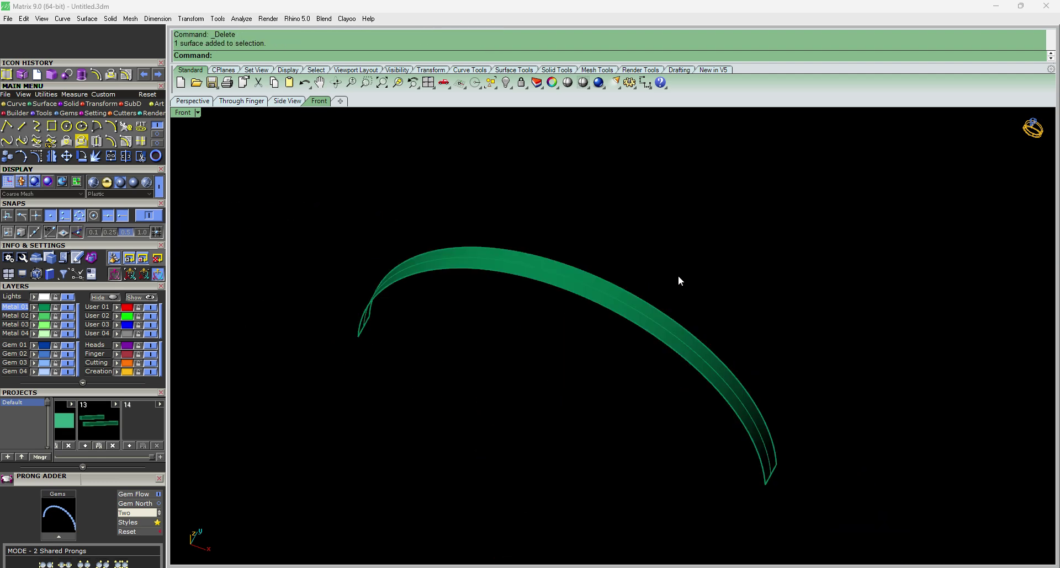
right_drag(678, 276, 636, 321)
click(642, 303)
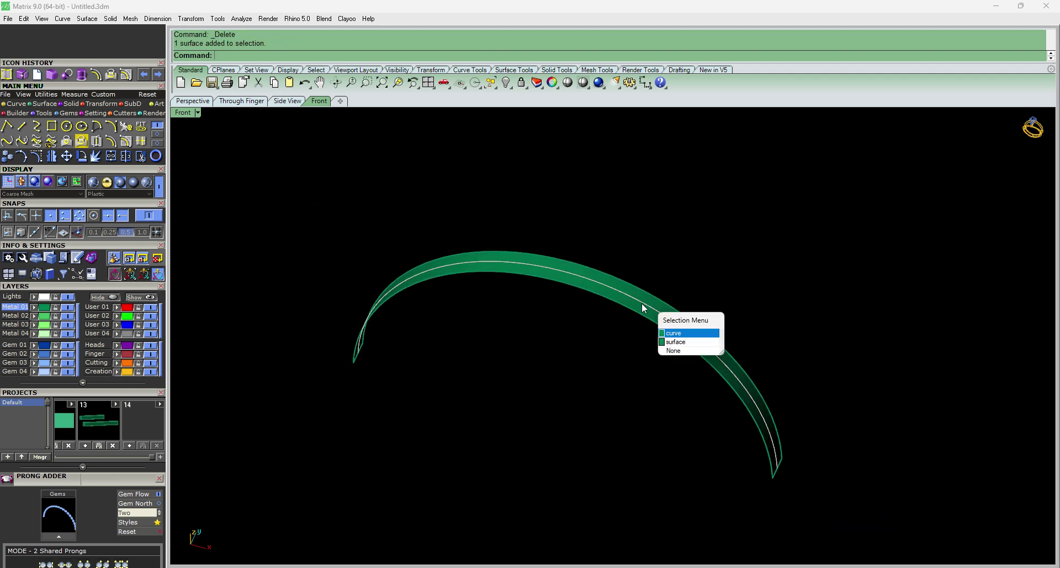
click(642, 303)
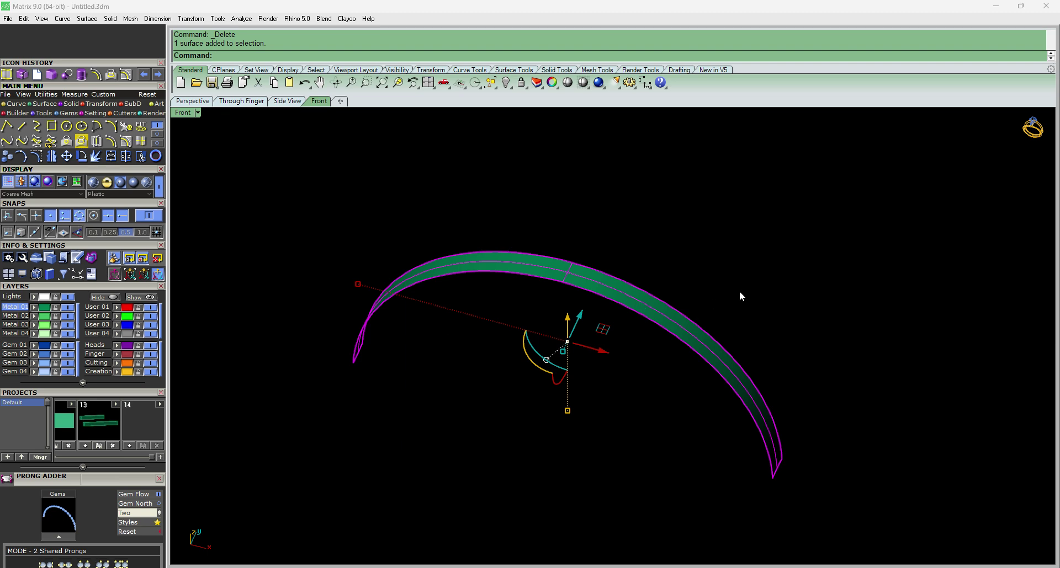
click(764, 282)
key(ctrl+F2)
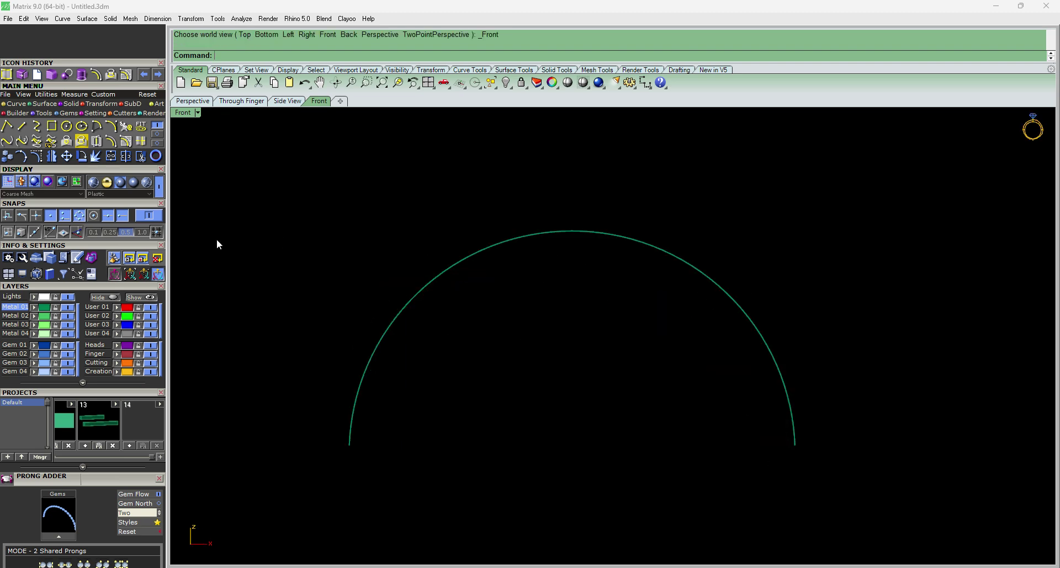
click(142, 298)
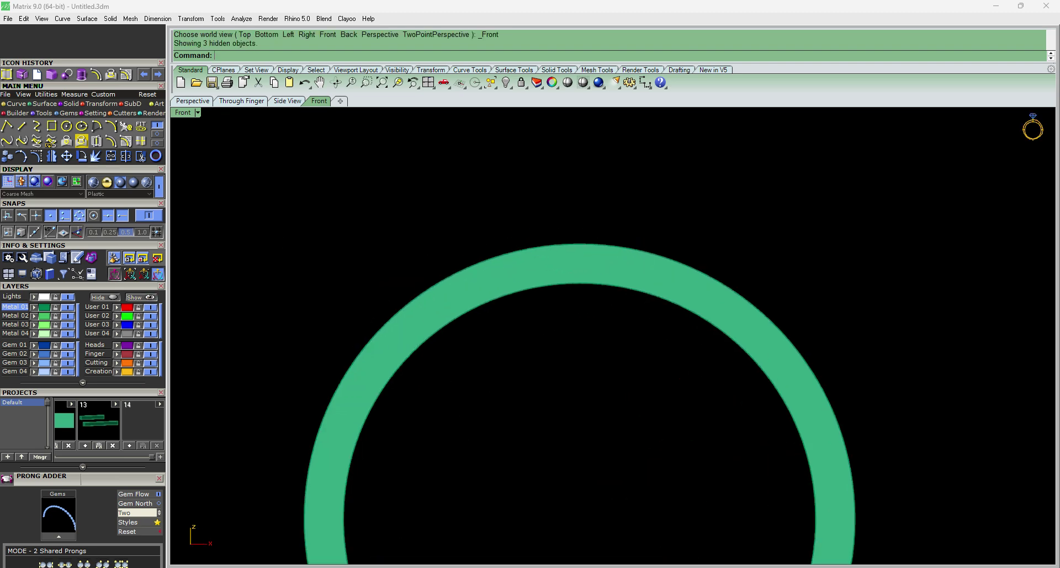
- Measure the band's radial thickness at the top of the ring
text(d)
key(Return)
click(580, 283)
click(581, 246)
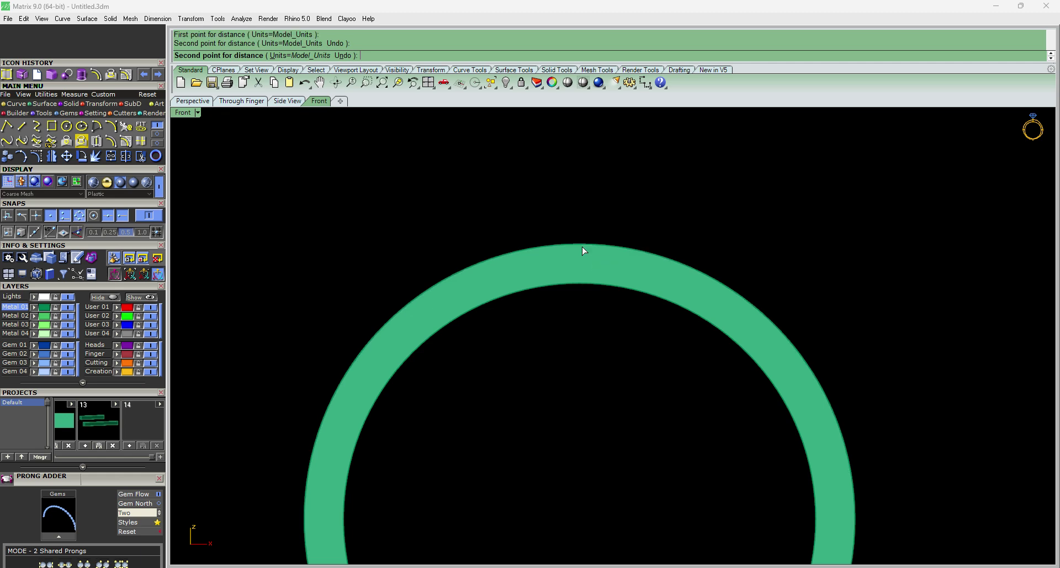
- Offset the strip surface by 0.4 to both sides as a solid, deleting the input surface
ctrl+shift+right_drag(698, 253, 655, 306)
scroll(655, 306, up, 7)
click(655, 306)
click(655, 306)
key(F2)
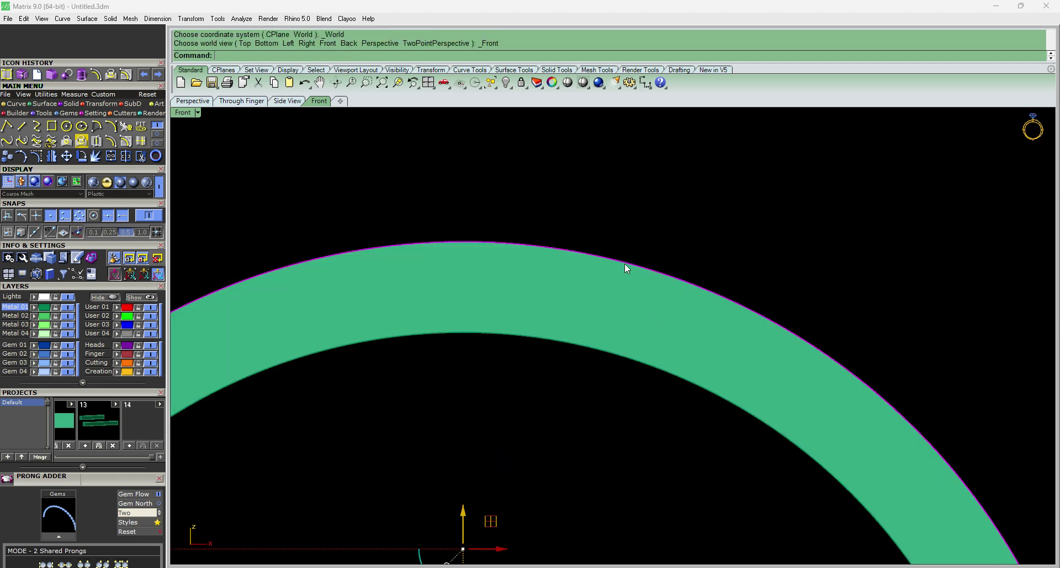
scroll(635, 259, down, 8)
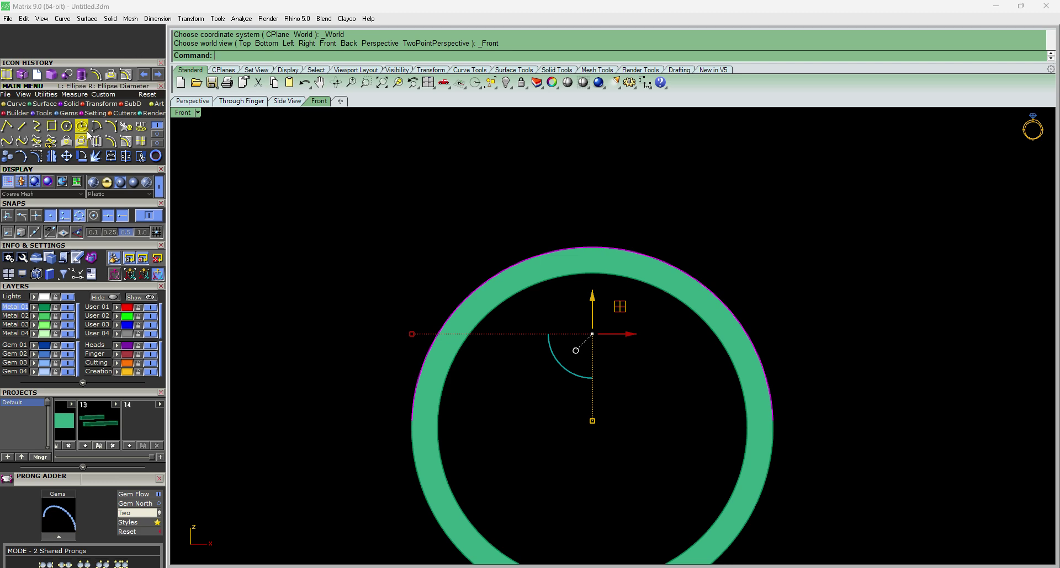
click(34, 103)
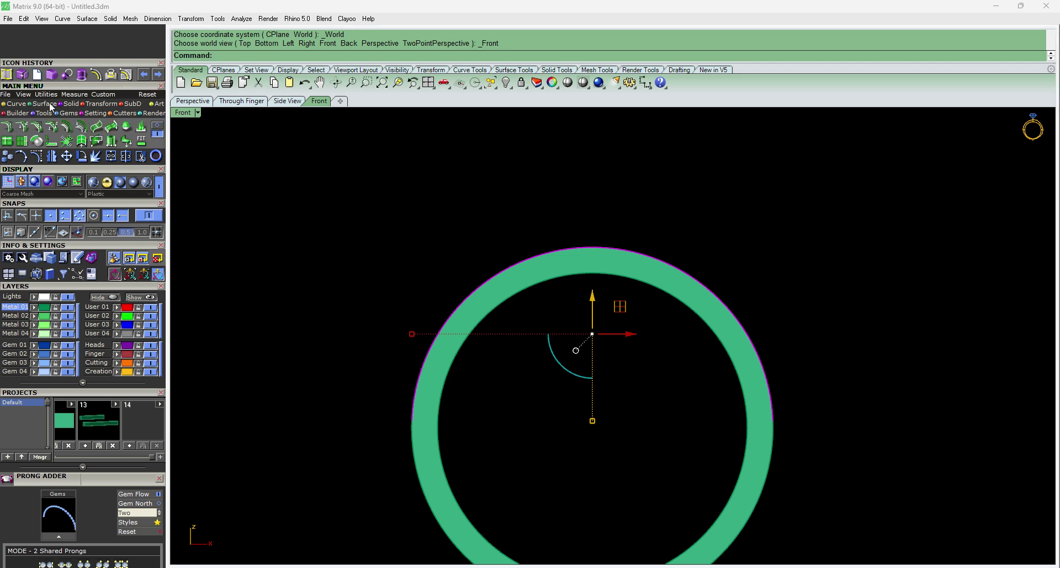
click(66, 128)
scroll(773, 276, up, 5)
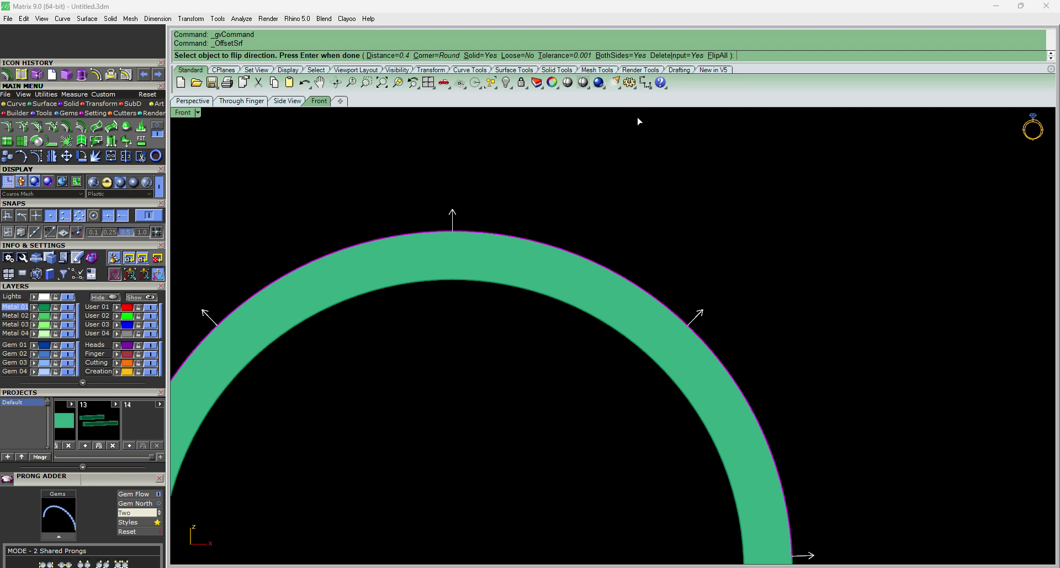
text(.4)
key(Return)
key(Return)
click(602, 198)
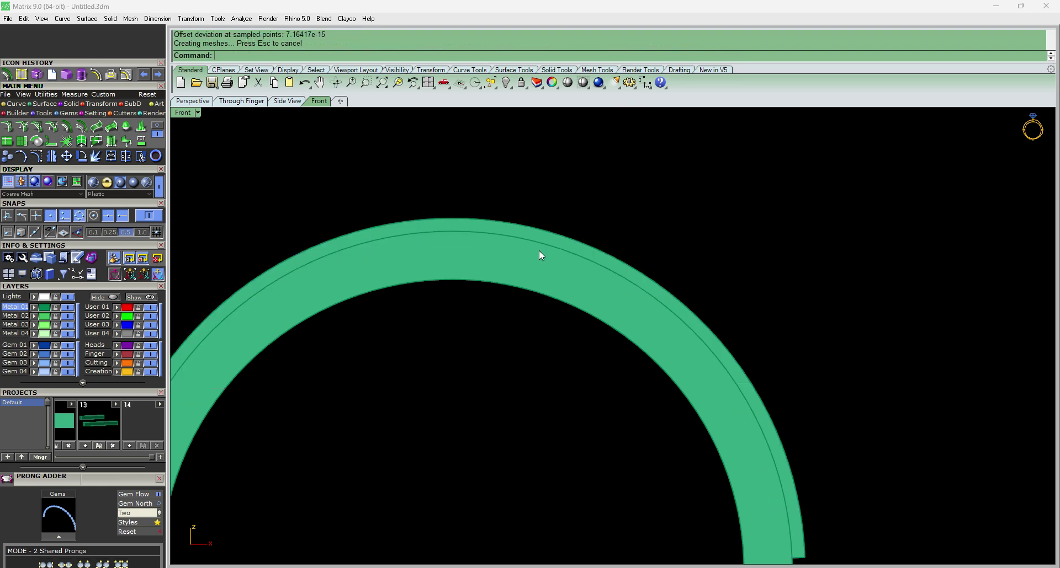
- Subtract the offset strip solid from the ring band with a Boolean Difference to cut the channel
click(473, 267)
scroll(473, 267, up, 6)
scroll(674, 247, down, 7)
scroll(593, 248, up, 9)
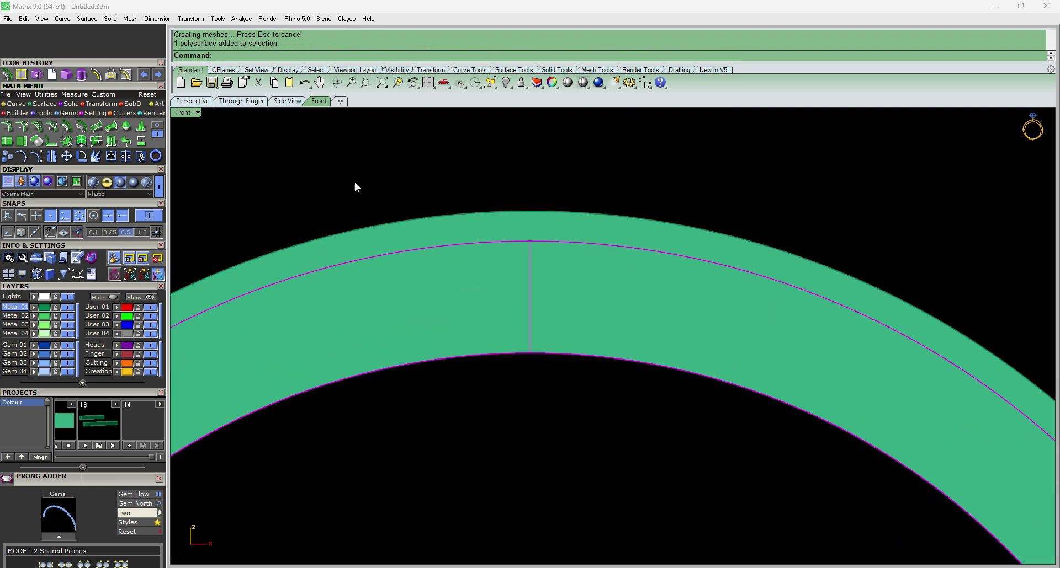
click(70, 103)
click(22, 127)
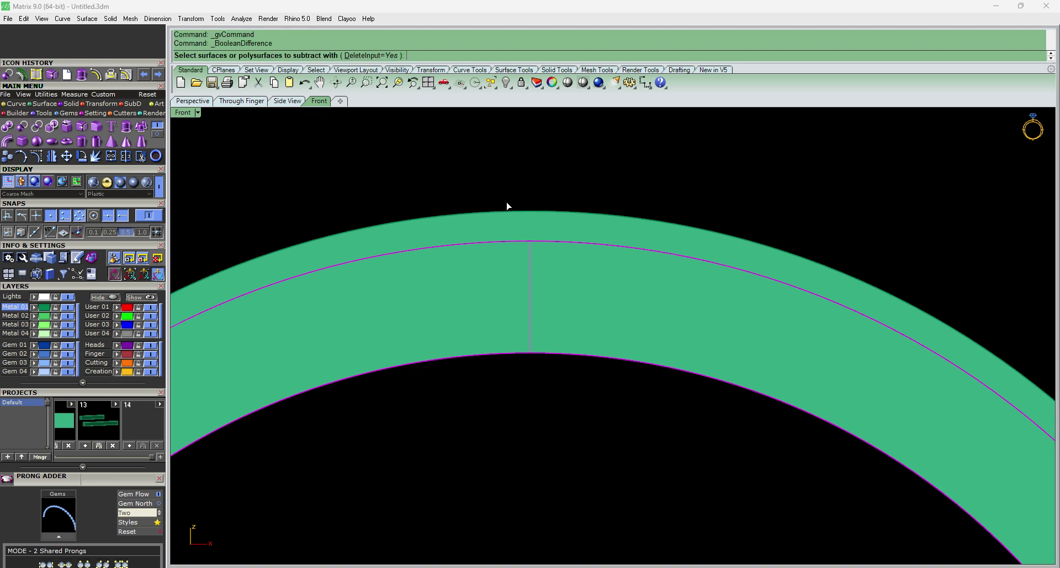
click(522, 219)
right_click(522, 219)
- Turn off the visibility of the Finger layer
scroll(544, 220, down, 10)
right_drag(629, 232, 618, 310)
key(F1)
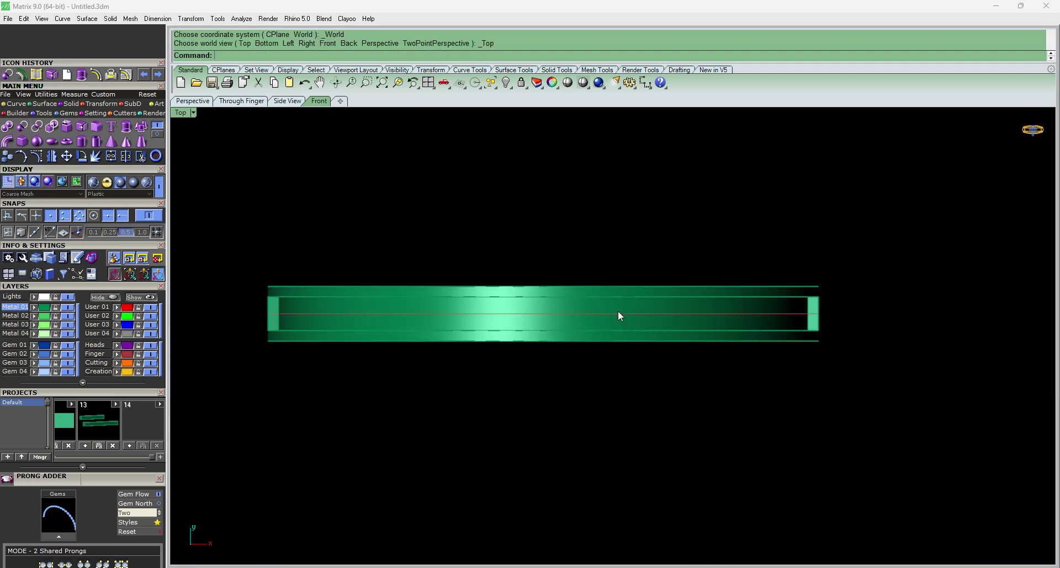
scroll(617, 311, down, 6)
right_drag(759, 361, 634, 276)
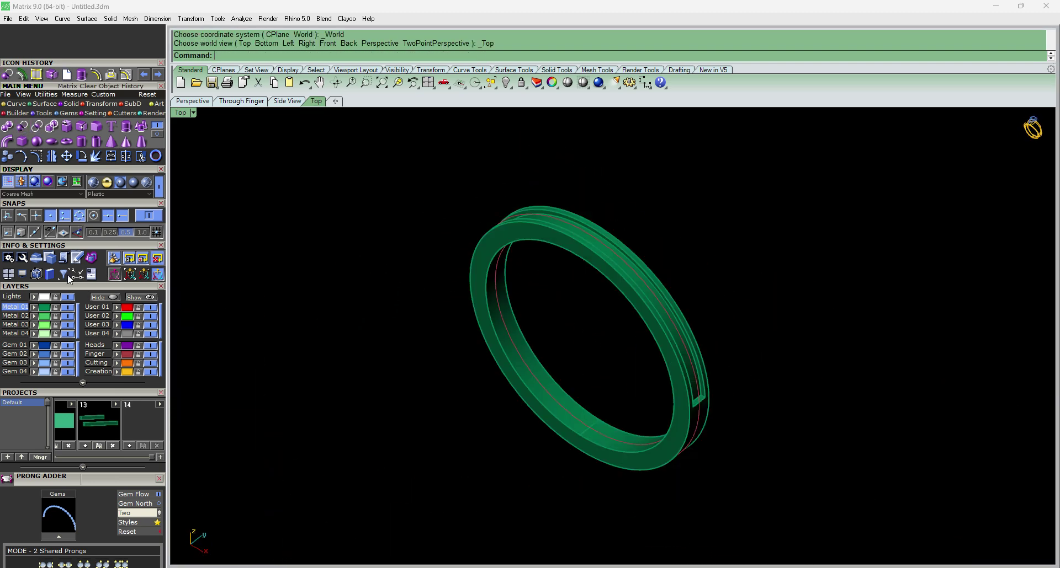
click(151, 356)
- Extract the floor surface of the cut channel from the band
right_drag(508, 315, 609, 313)
scroll(610, 314, up, 8)
click(634, 255)
click(703, 222)
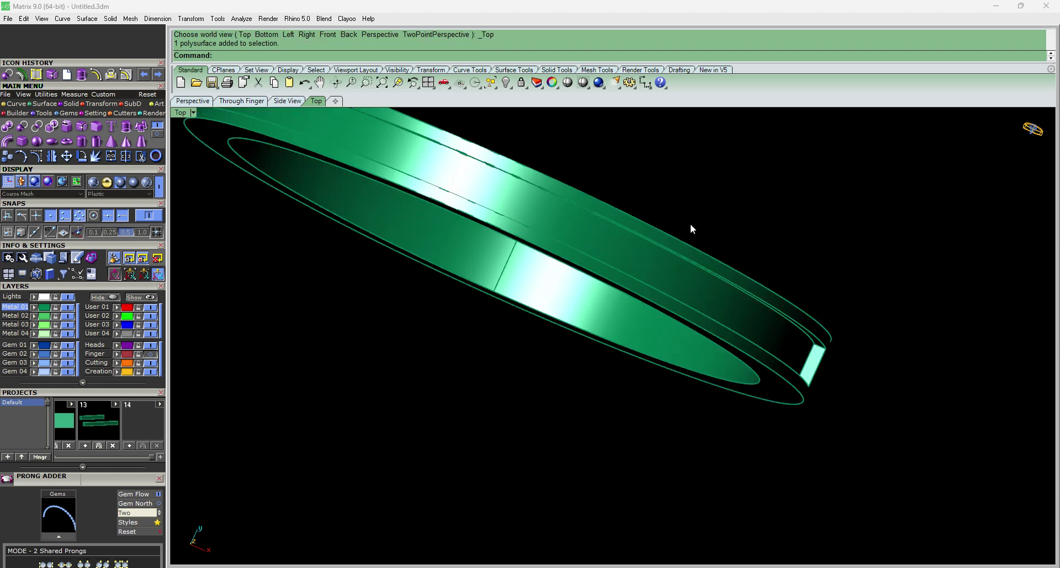
key(Return)
click(667, 276)
key(Return)
scroll(680, 328, down, 8)
- Invert the selection and hide everything except the channel floor surface
key(ctrl+F2)
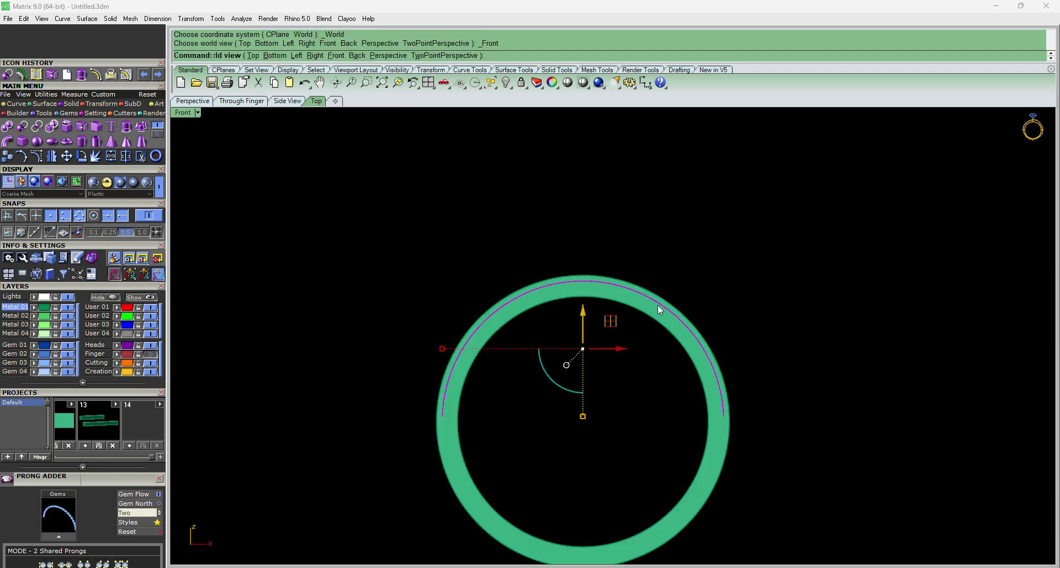
scroll(642, 299, up, 4)
scroll(641, 300, up, 2)
text(i)
key(Return)
key(Delete)
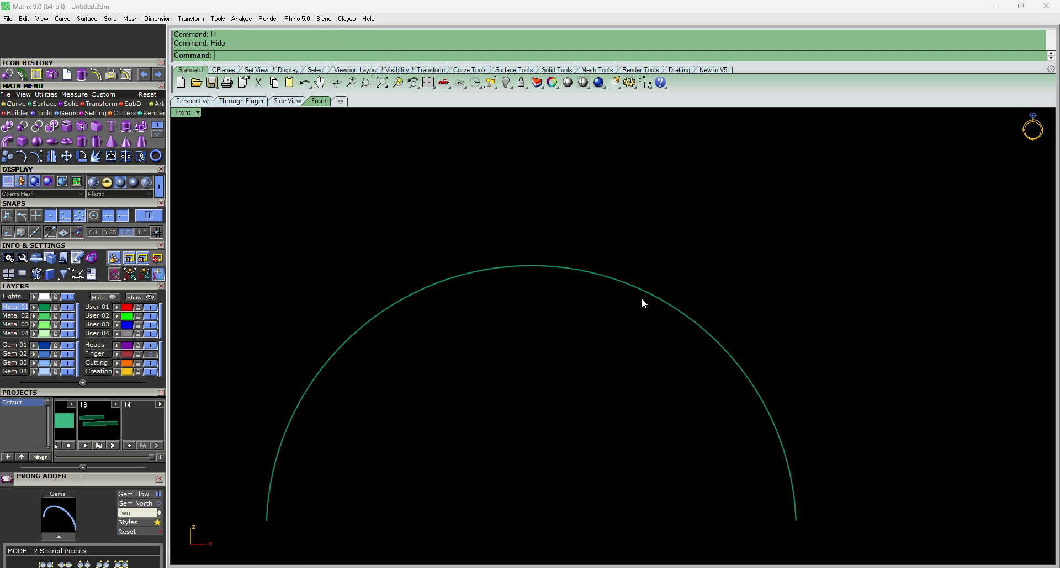
- Draw a horizontal line in the top view, both-sided from origin 0, extending past both ends of the strip
key(ctrl+F1)
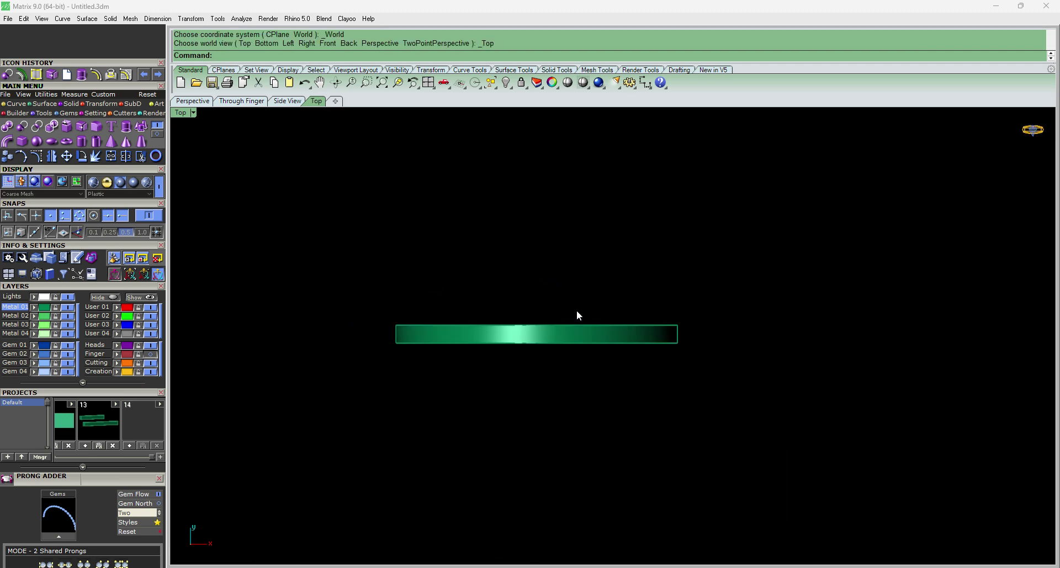
text(line)
key(Return)
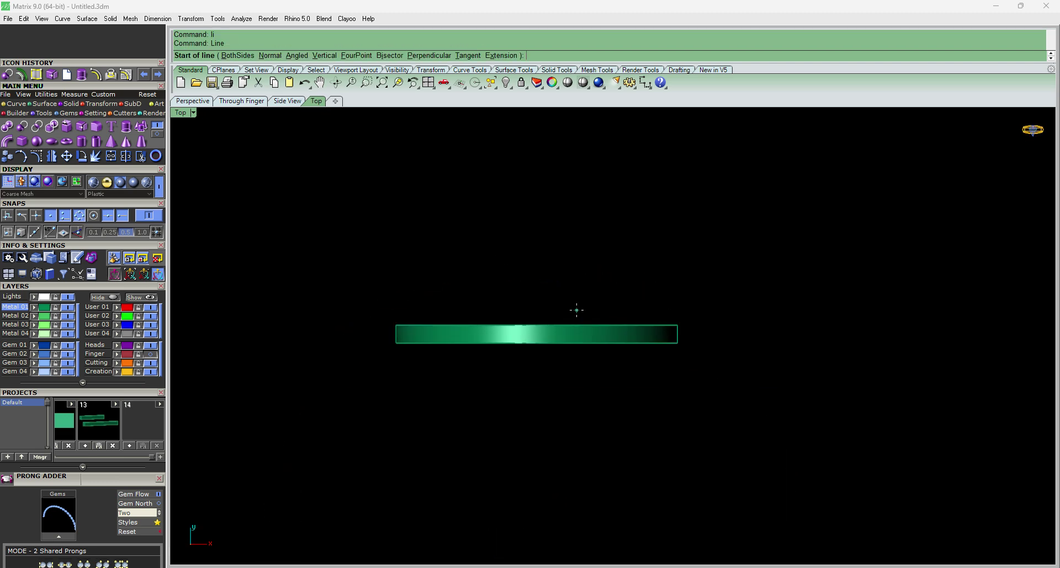
text(0)
key(Return)
text(b)
key(Return)
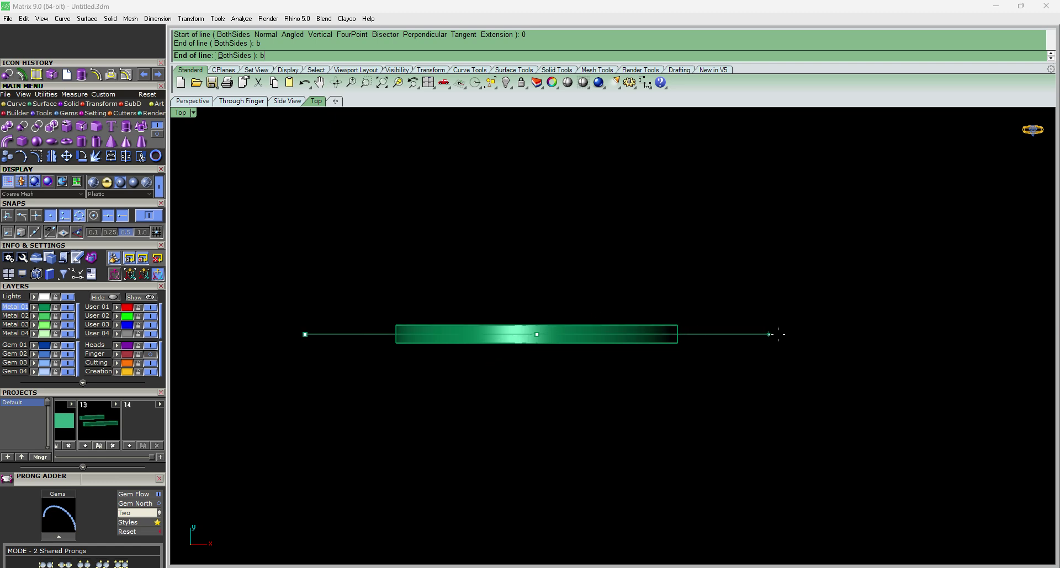
shift+click(784, 335)
- Project the straight line onto the channel floor surface to get a curve along its middle
click(544, 345)
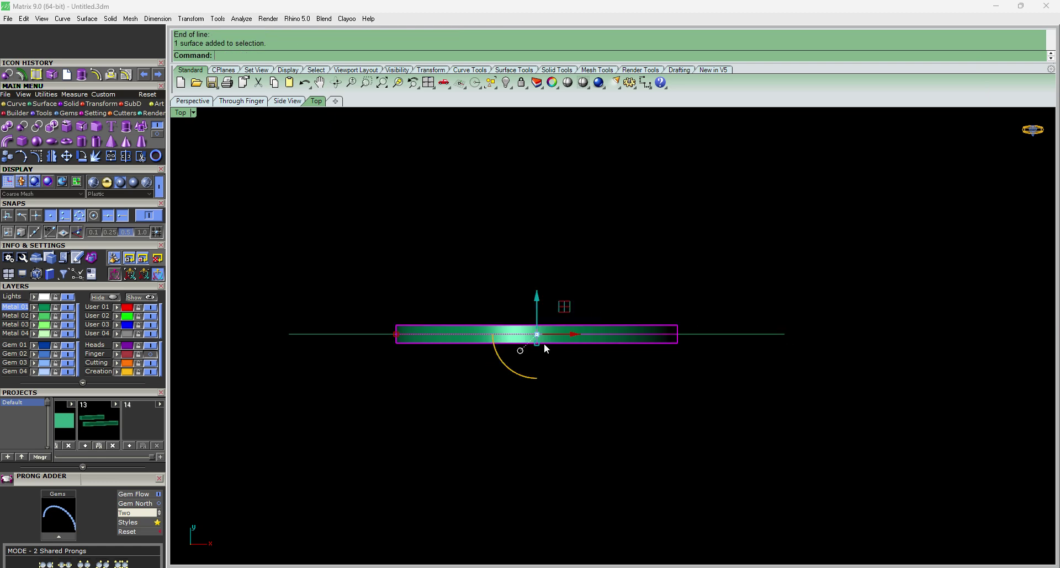
click(16, 104)
click(81, 145)
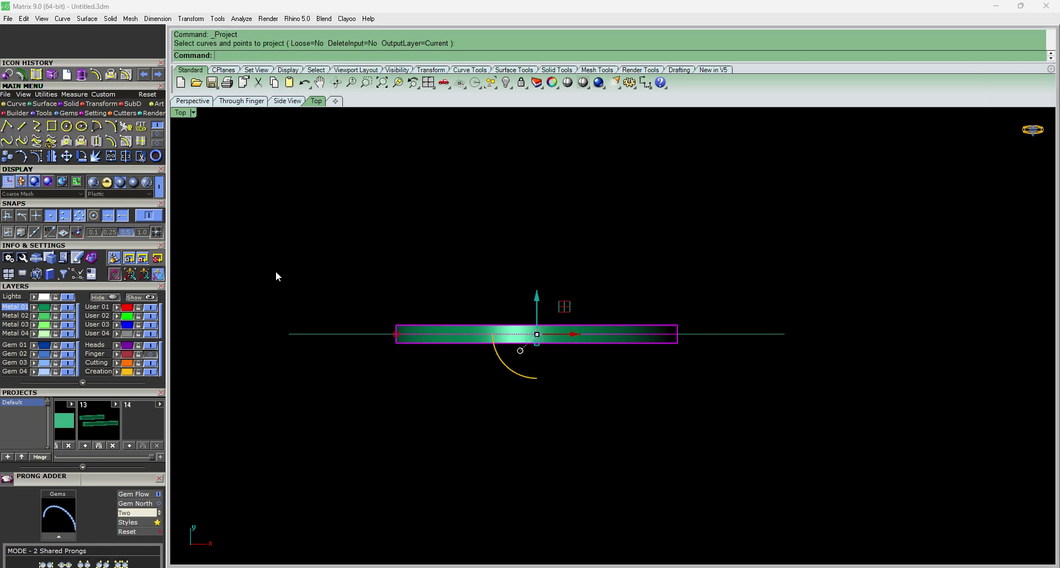
click(352, 335)
ctrl+shift+right_drag(388, 405, 410, 330)
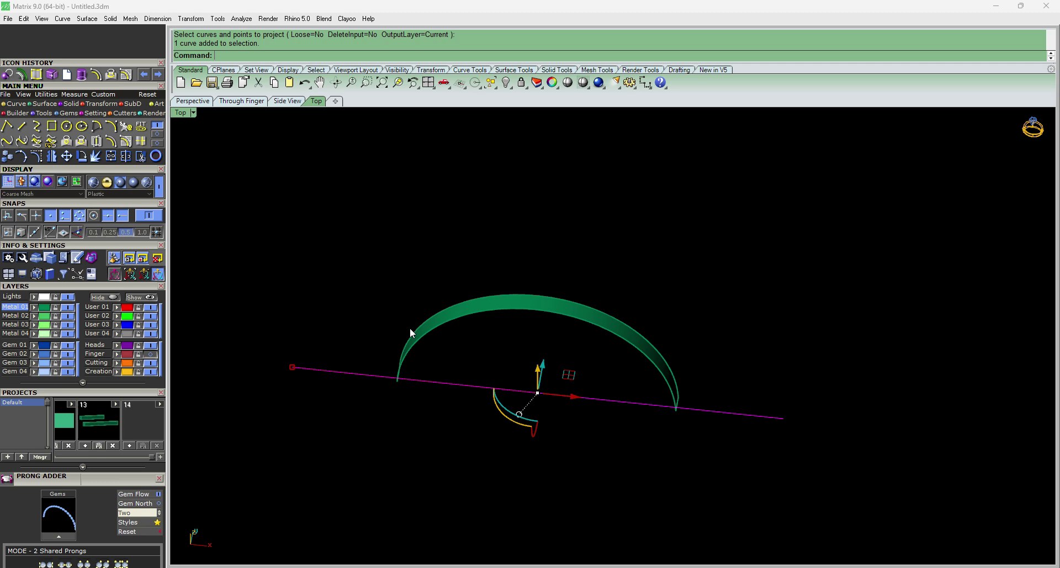
click(83, 142)
scroll(550, 288, up, 4)
click(552, 306)
right_click(551, 307)
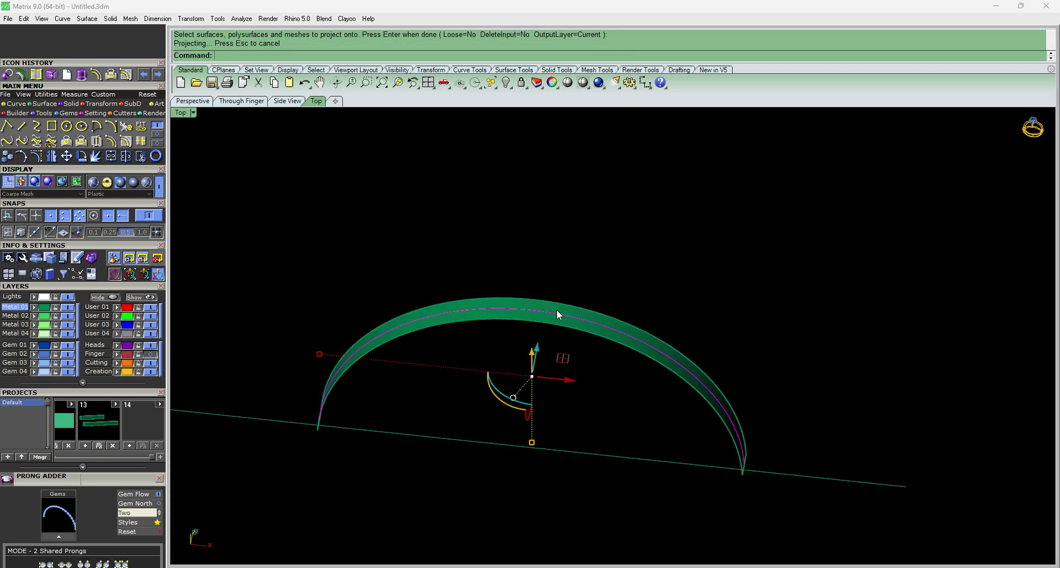
- Delete the original straight line below the strip
click(641, 432)
click(641, 459)
key(Delete)
- Place a row of round gems along the projected curve on the channel floor with Gem on Curve
scroll(623, 364, up, 2)
click(628, 328)
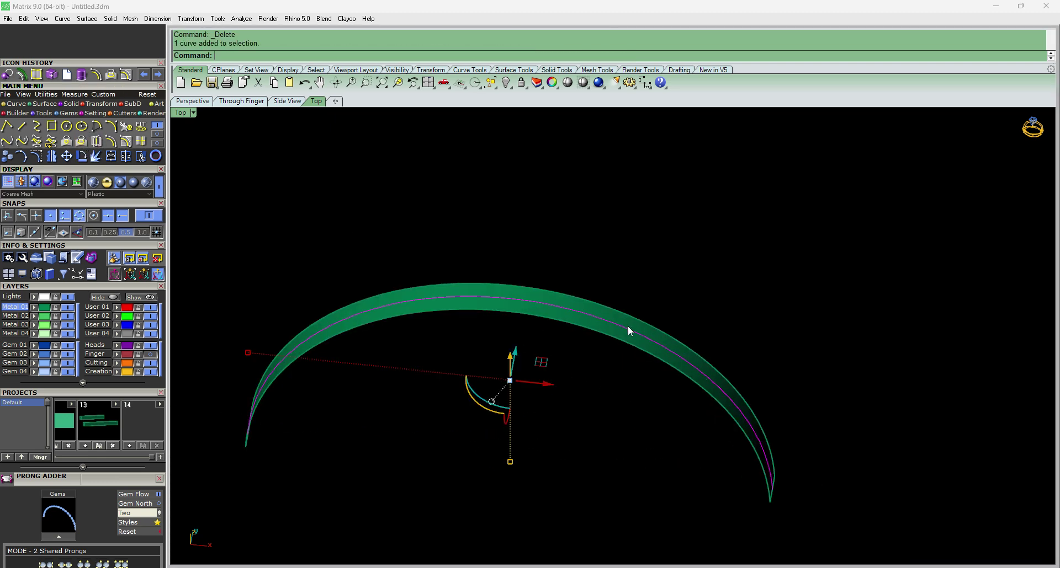
key(ctrl+F1)
scroll(519, 290, up, 2)
scroll(524, 282, up, 1)
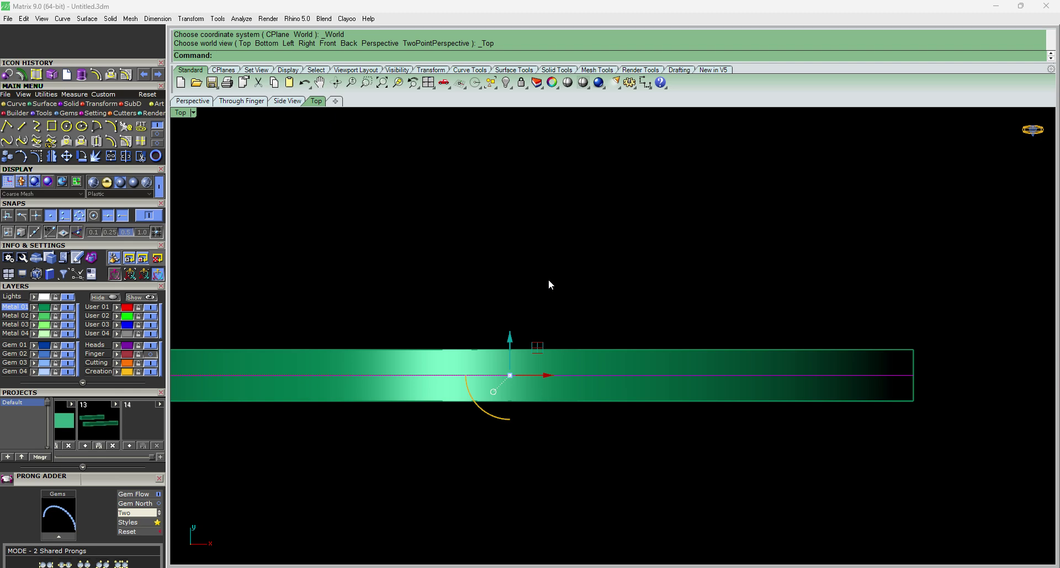
key(F6)
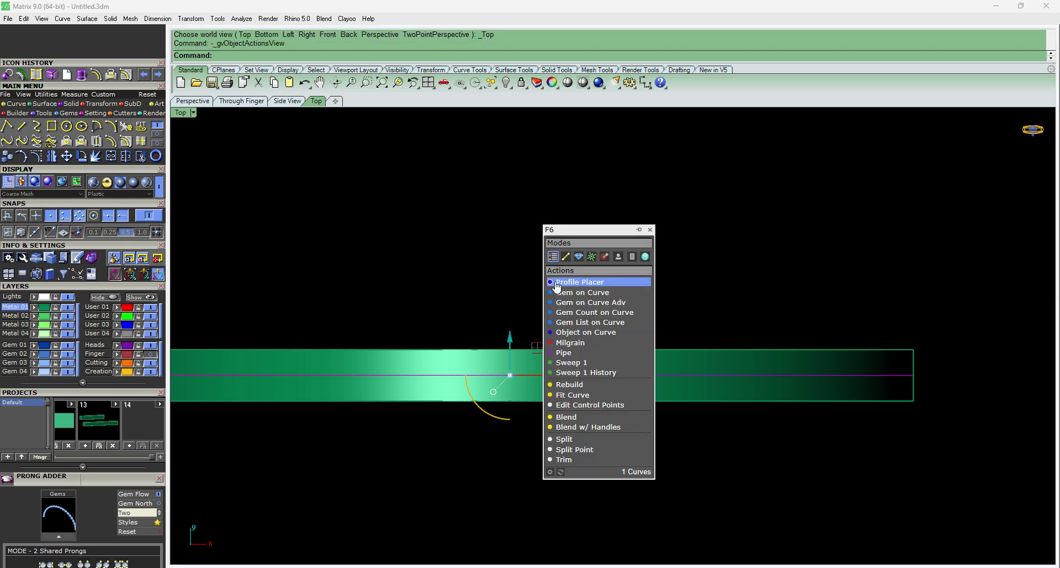
click(596, 293)
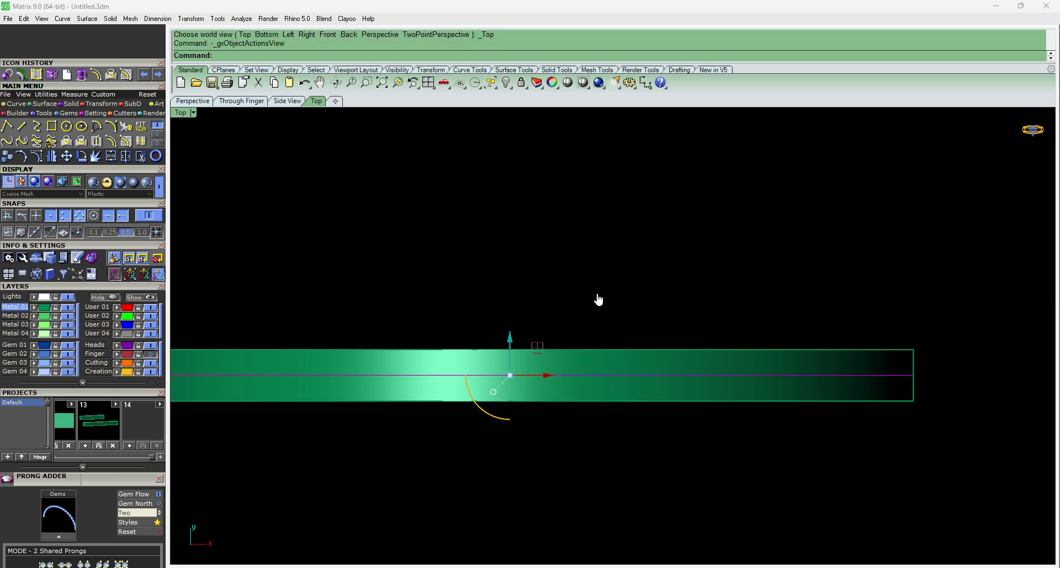
- Set the gems' size to 1.30 mm to match the channel floor's width and their spacing to 0.12 mm
ctrl+shift+right_drag(786, 459, 594, 413)
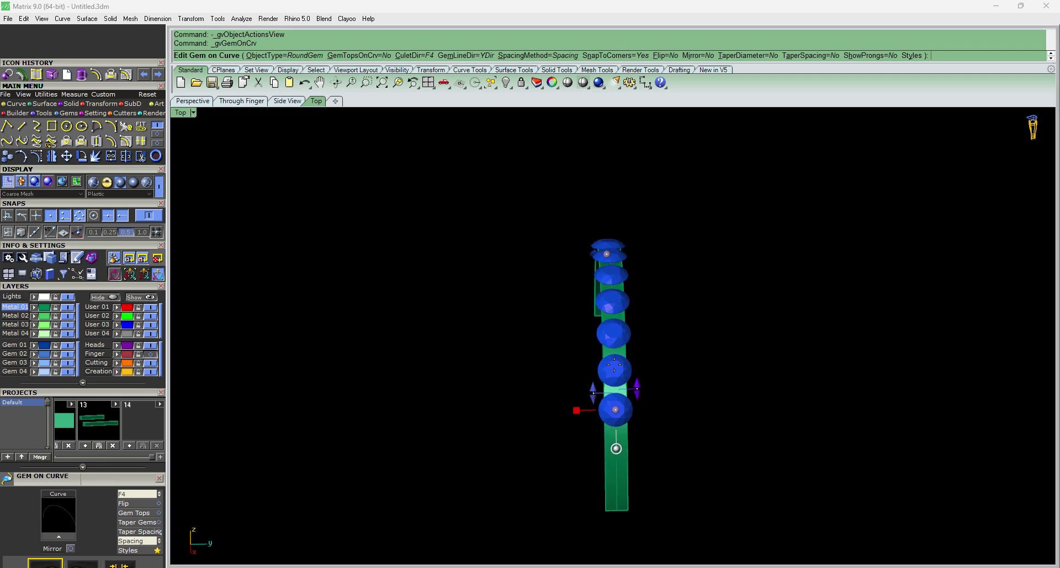
scroll(596, 411, up, 12)
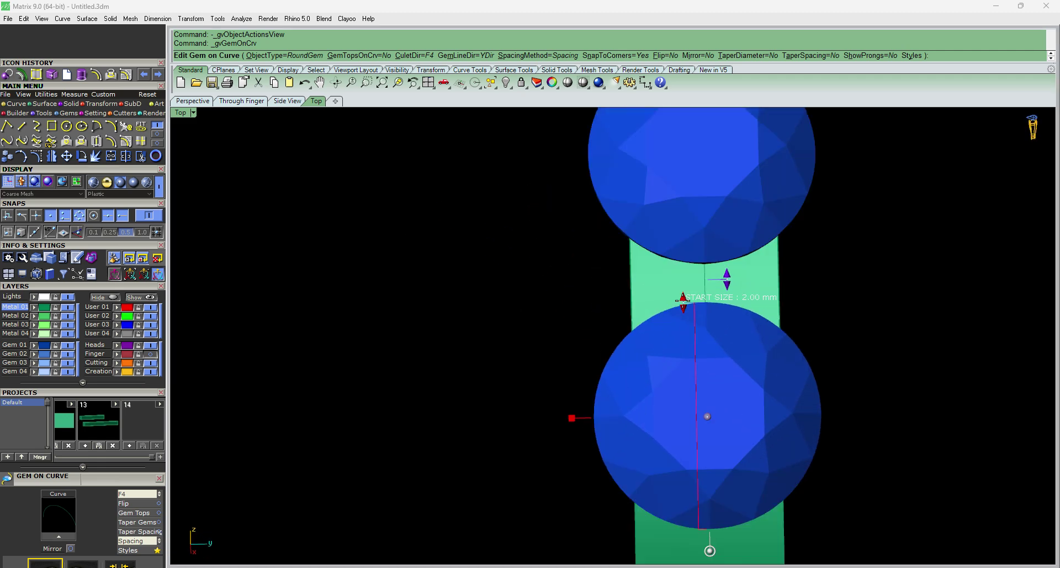
drag(677, 300, 671, 341)
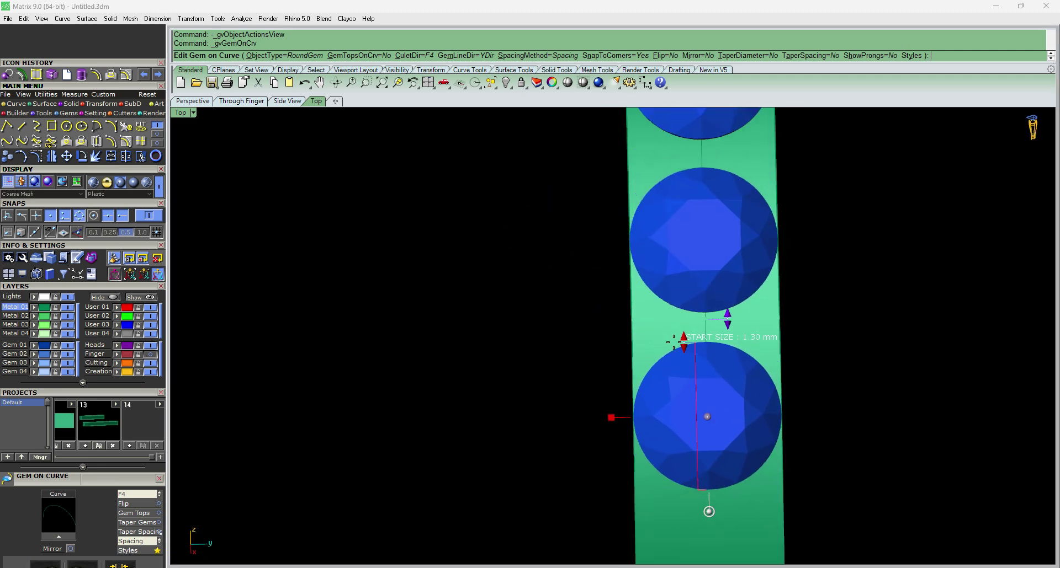
drag(673, 342, 672, 342)
scroll(620, 241, down, 6)
scroll(694, 290, up, 10)
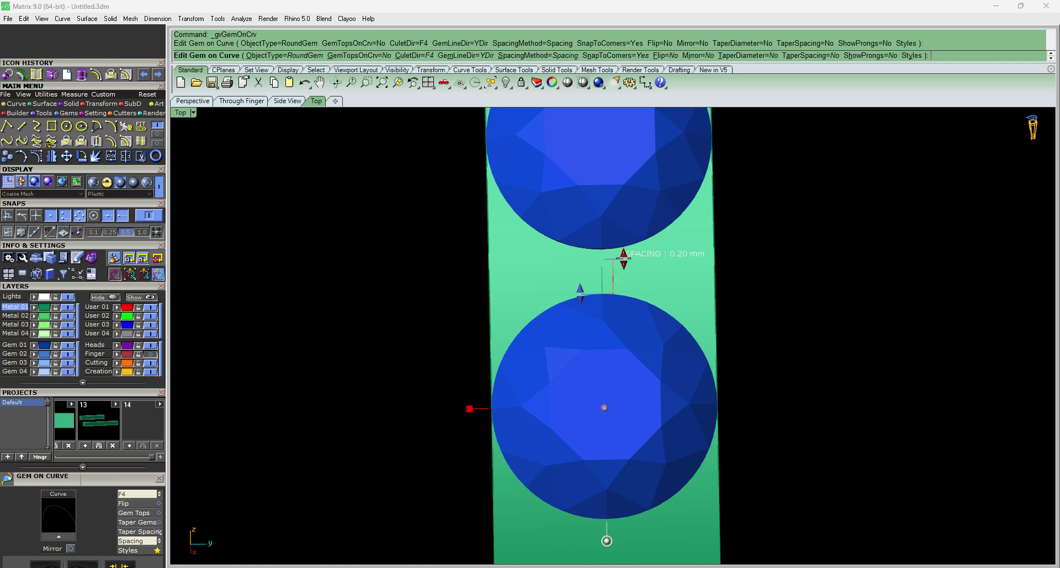
drag(622, 257, 622, 270)
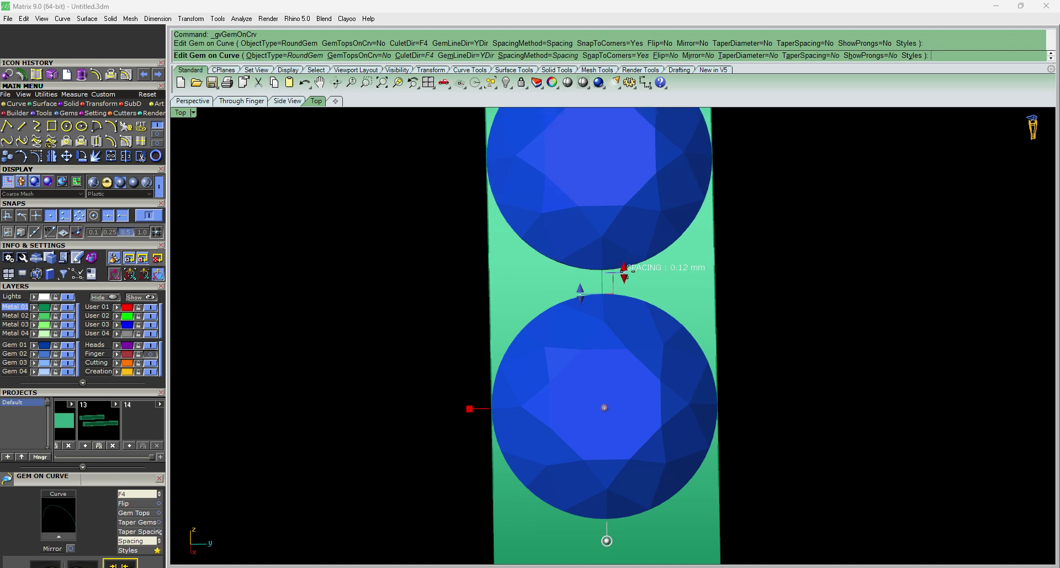
- Extend the gem row to near both ends of the channel floor curve and create the gems
drag(627, 269, 598, 488)
scroll(594, 264, down, 14)
scroll(662, 394, down, 8)
right_drag(571, 324, 676, 287)
scroll(624, 258, down, 4)
scroll(498, 412, up, 6)
scroll(497, 304, down, 6)
scroll(498, 391, up, 8)
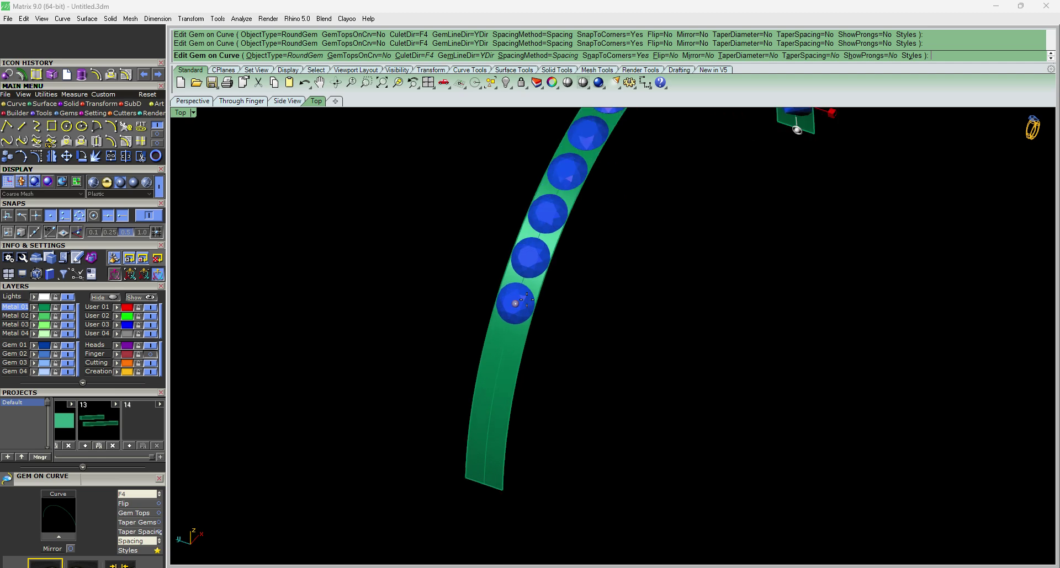
drag(515, 304, 487, 448)
key(Return)
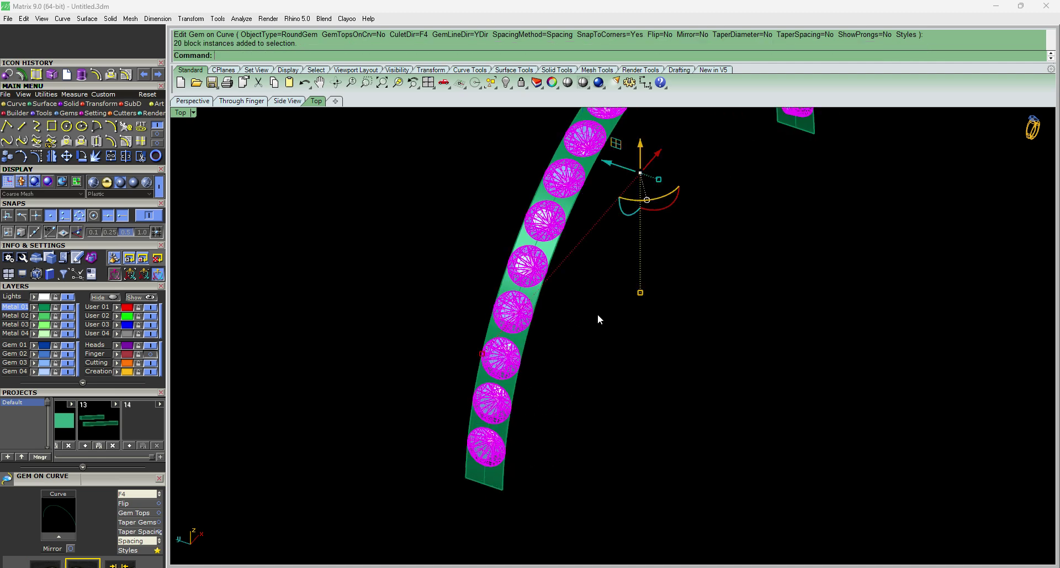
- Add two shared prongs between the gems and two end prongs with Prong Adder, 0.55 mm in diameter and 0.6 mm high
key(F6)
click(613, 357)
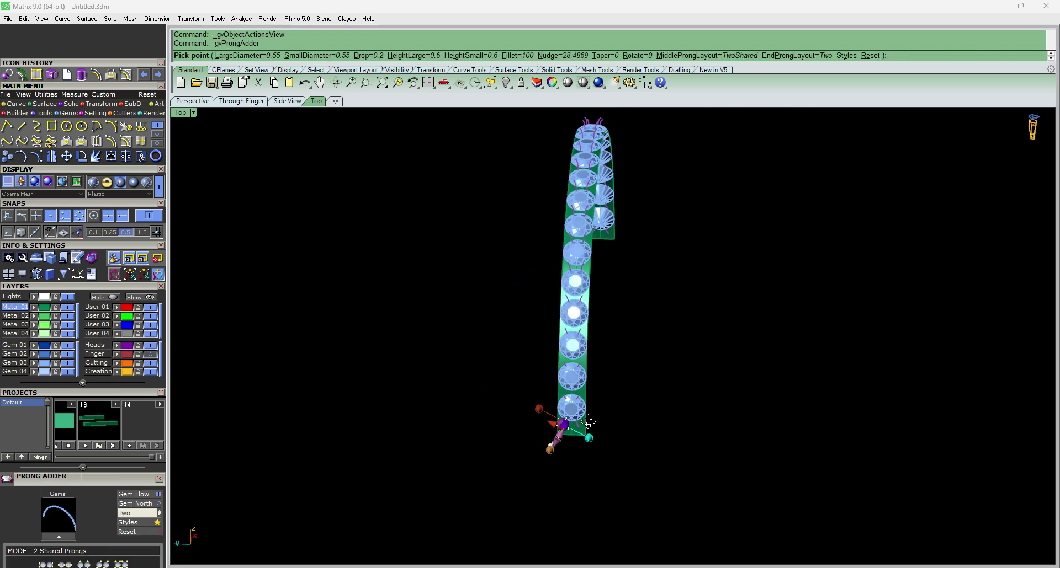
right_click(722, 422)
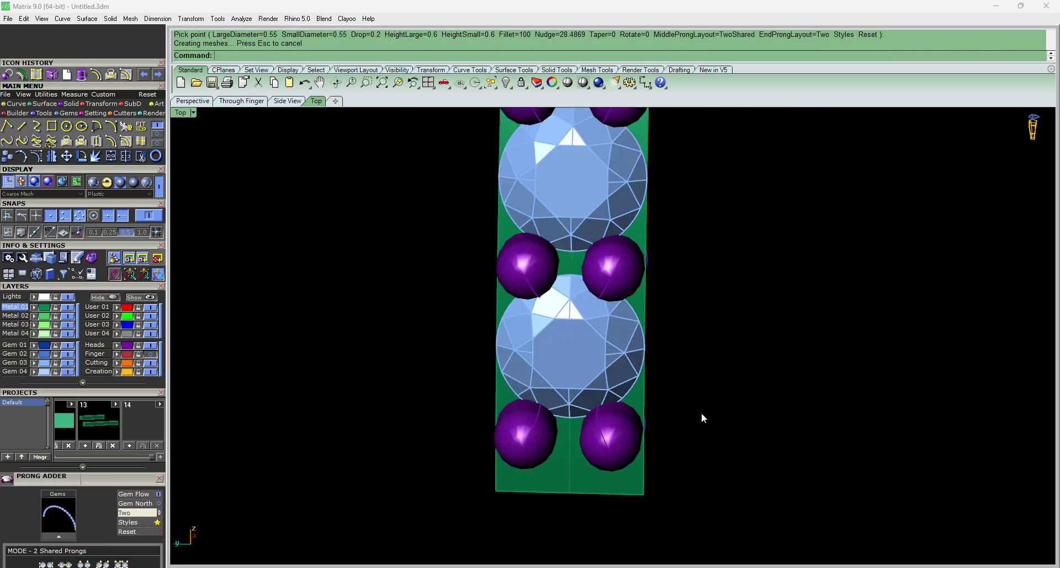
scroll(612, 406, down, 11)
scroll(579, 410, down, 6)
- Delete the channel floor surface beneath the gems and prongs
key(ctrl+F1)
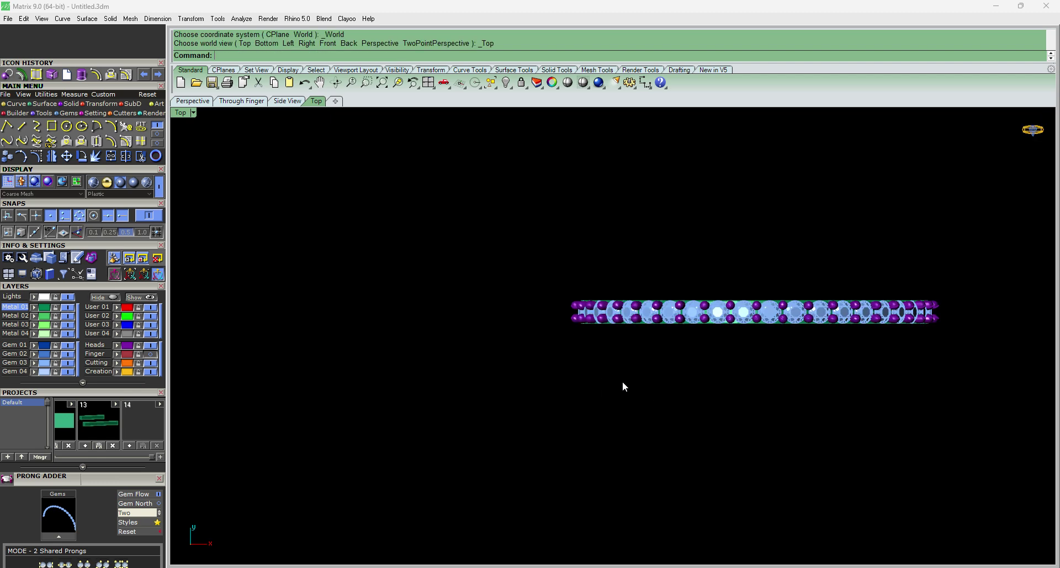
scroll(662, 355, down, 10)
scroll(679, 343, up, 20)
click(653, 358)
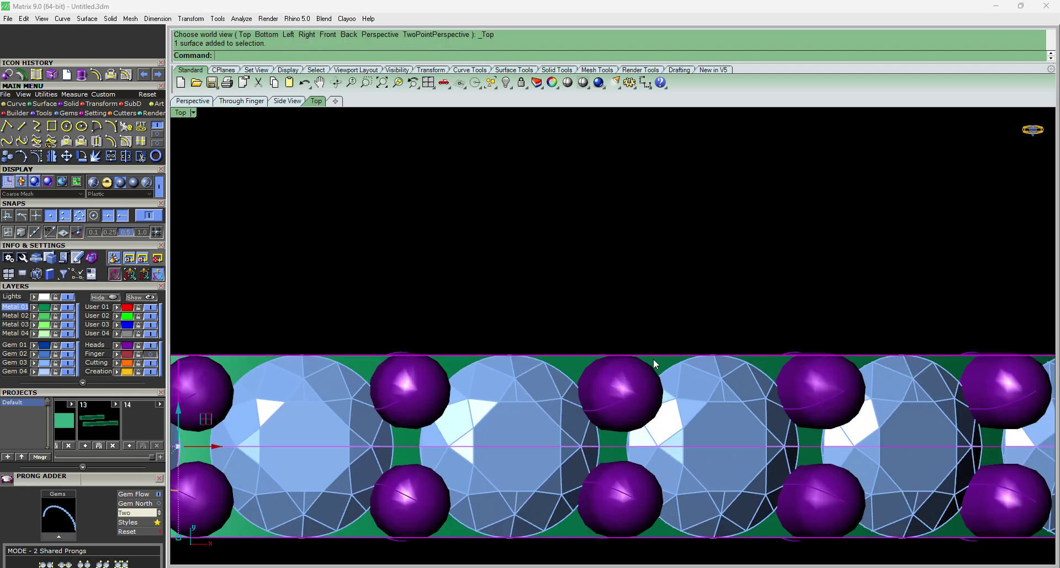
key(Delete)
scroll(554, 305, down, 8)
scroll(614, 274, down, 4)
- Select the leftover projected curve under the gem row and delete it
key(ctrl+F2)
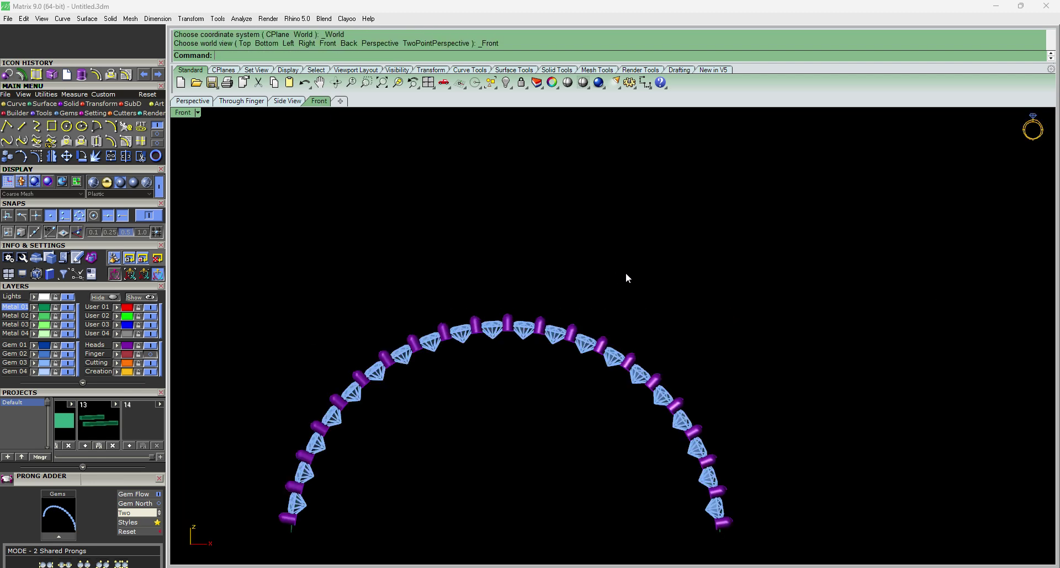
scroll(626, 279, down, 8)
scroll(605, 309, up, 12)
text(c)
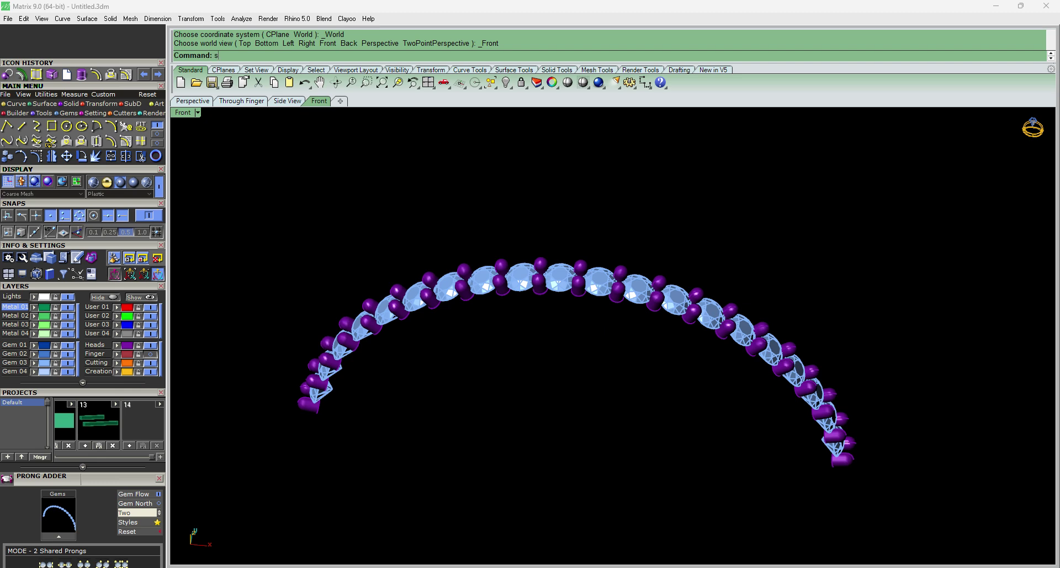
key(space)
right_drag(647, 331, 627, 408)
key(Delete)
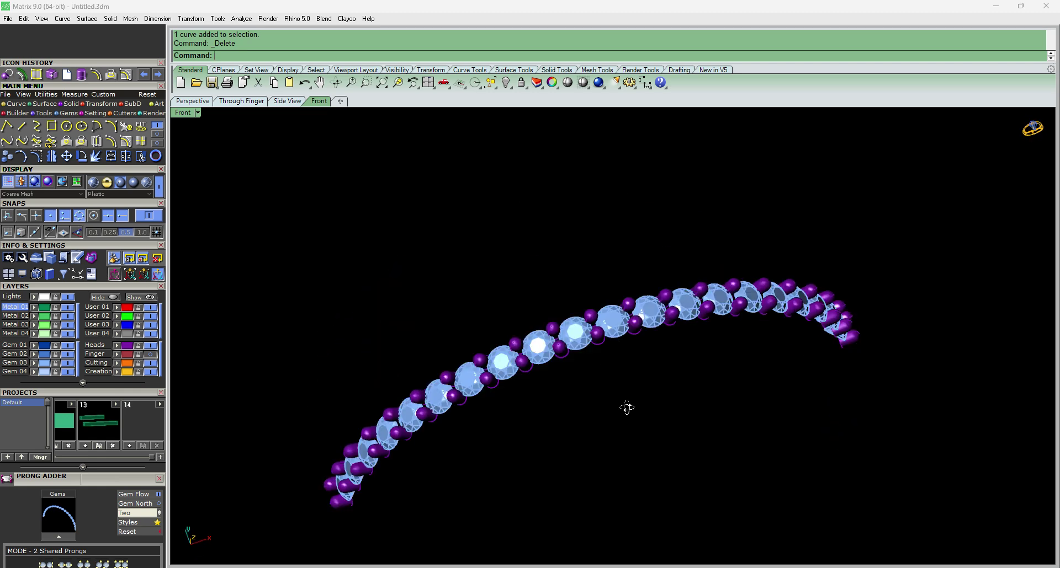
- Show the hidden ring band again around the gems and prongs
key(ctrl+F1)
click(144, 297)
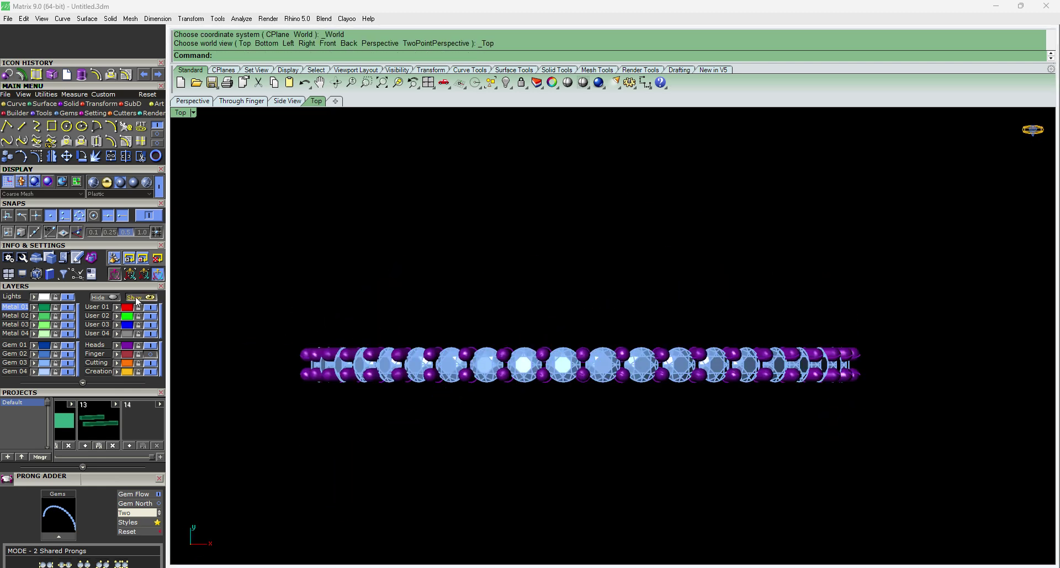
right_drag(605, 284, 339, 244)
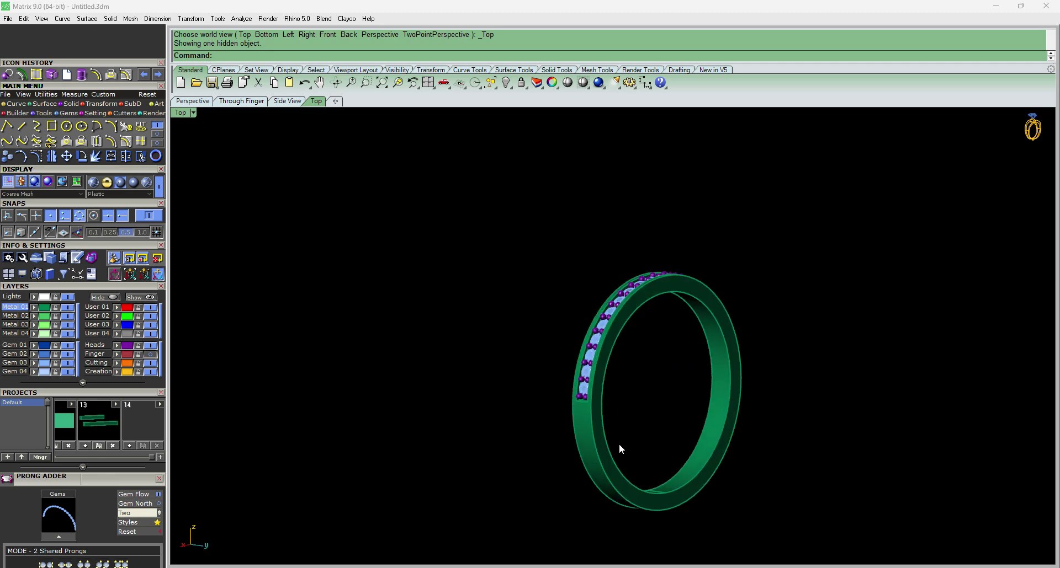
scroll(619, 445, up, 4)
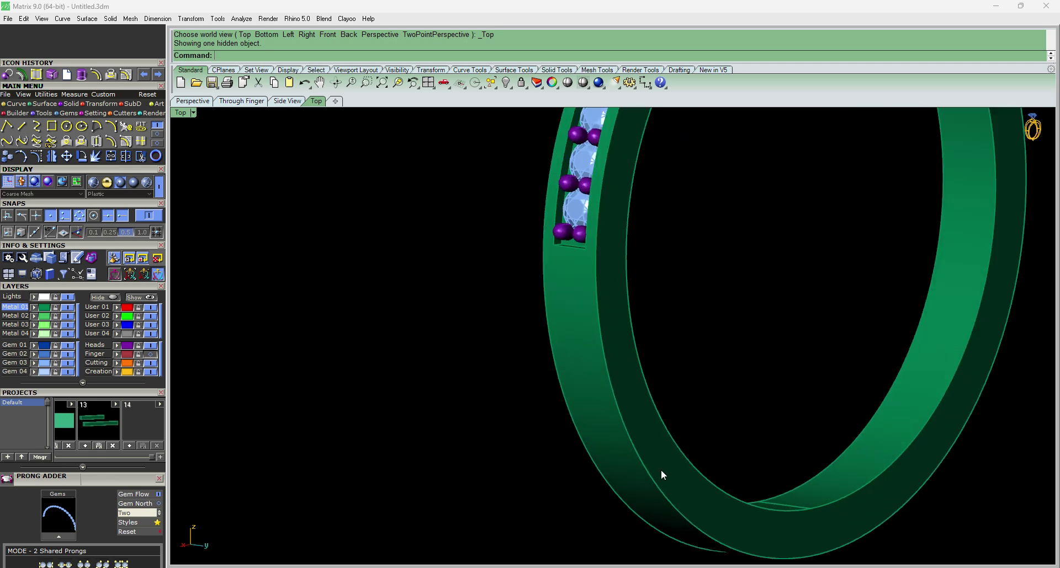
scroll(661, 469, down, 4)
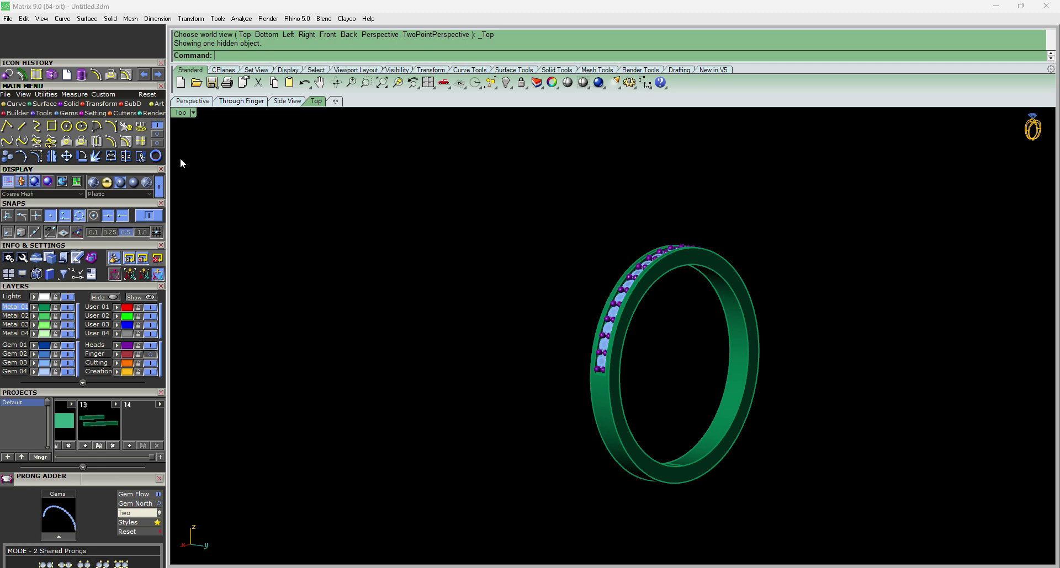
- Fillet the band's outer and inner rim edges on both sides with a 0.15 mm radius
click(69, 104)
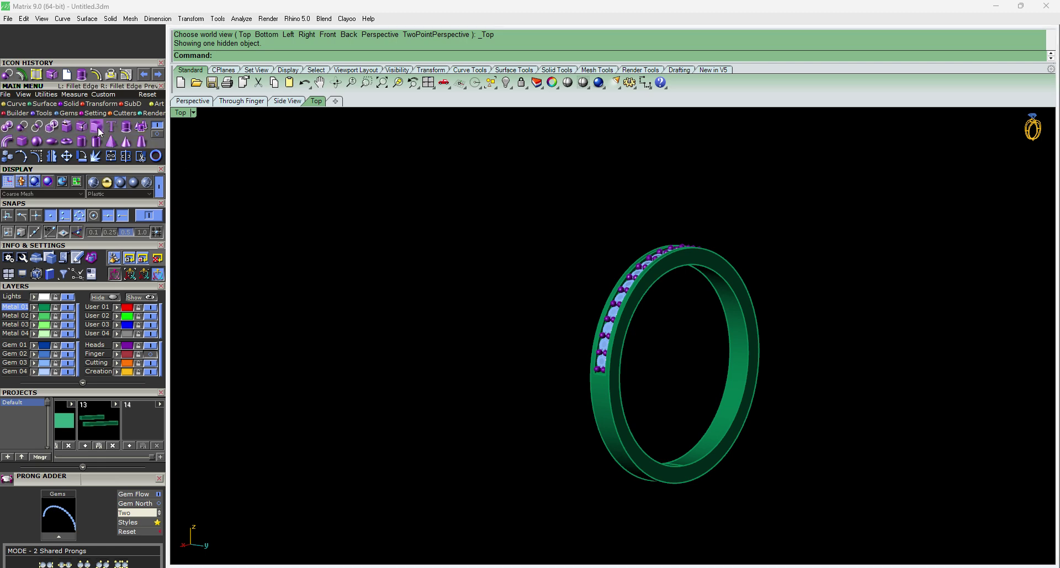
click(98, 127)
scroll(717, 395, up, 2)
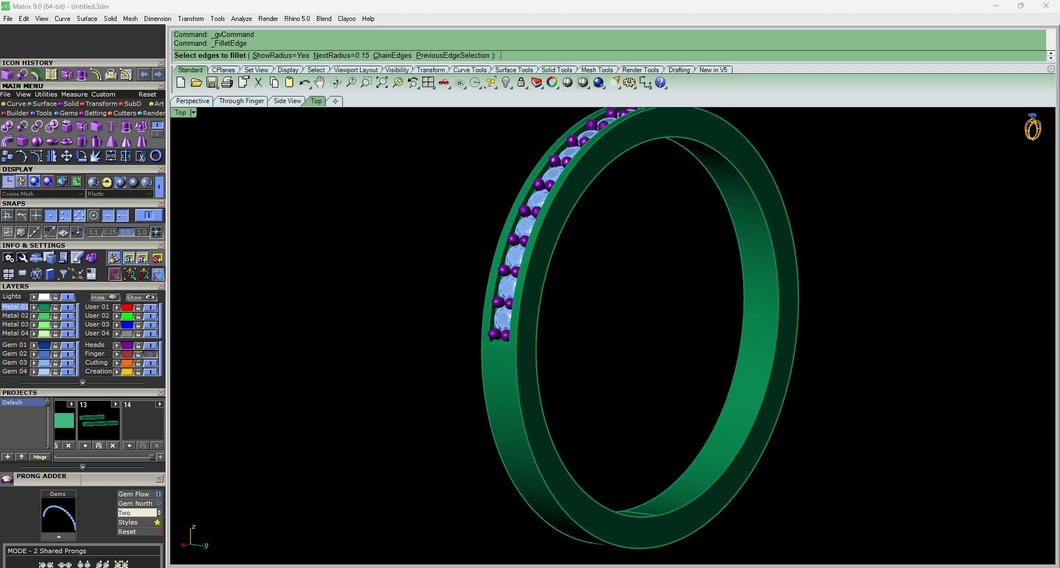
key(Return)
click(523, 419)
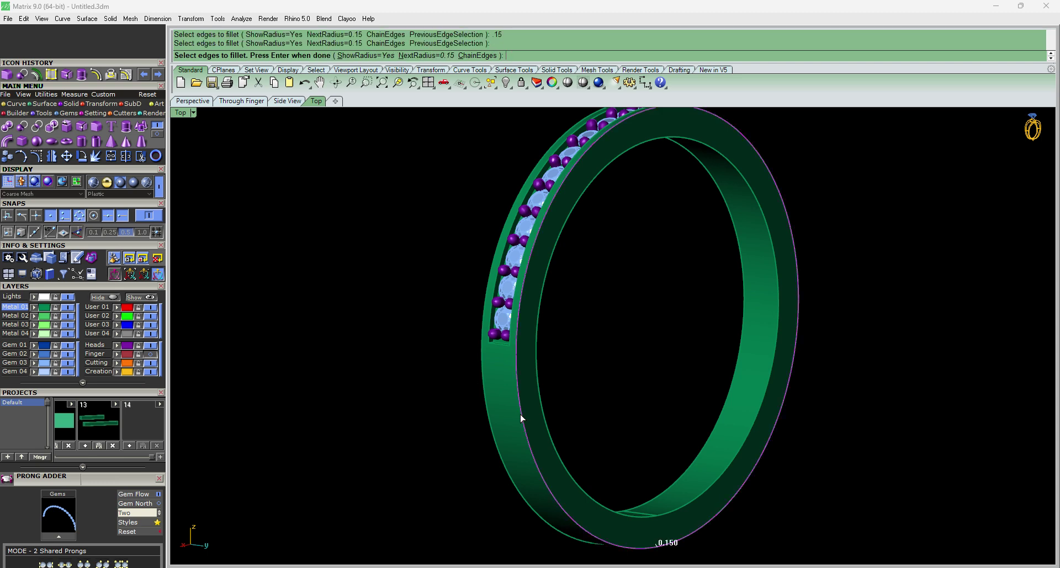
right_drag(521, 421, 554, 430)
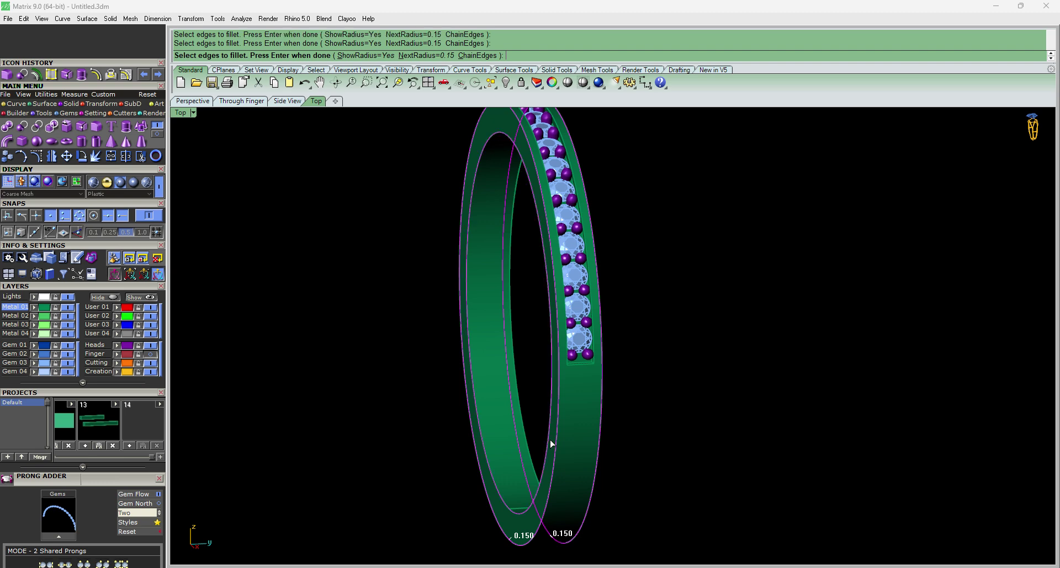
right_drag(629, 468, 524, 381)
key(Return)
key(ctrl+F1)
scroll(529, 400, up, 12)
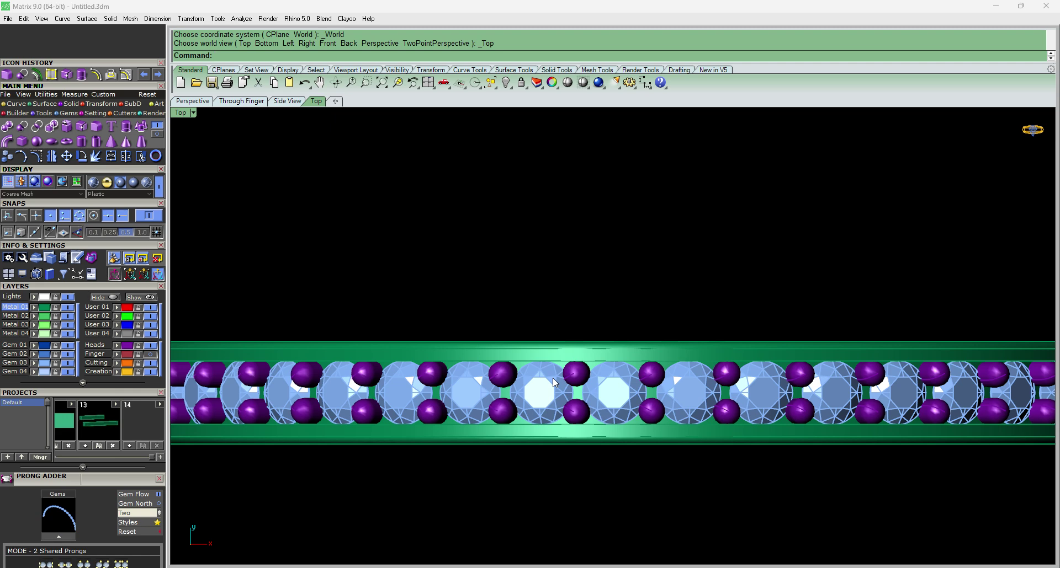
right_click(553, 378)
click(561, 362)
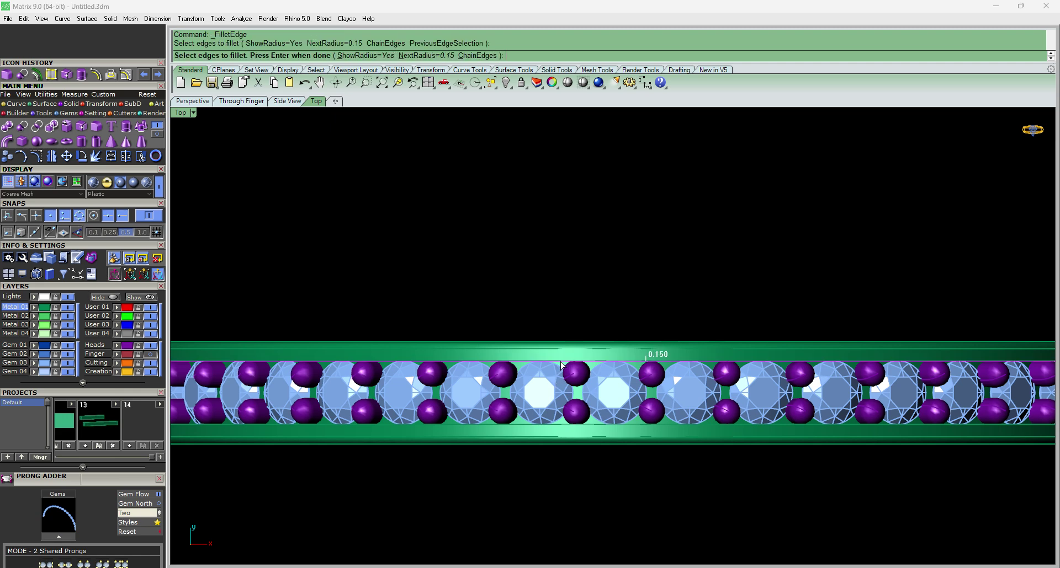
key(Escape)
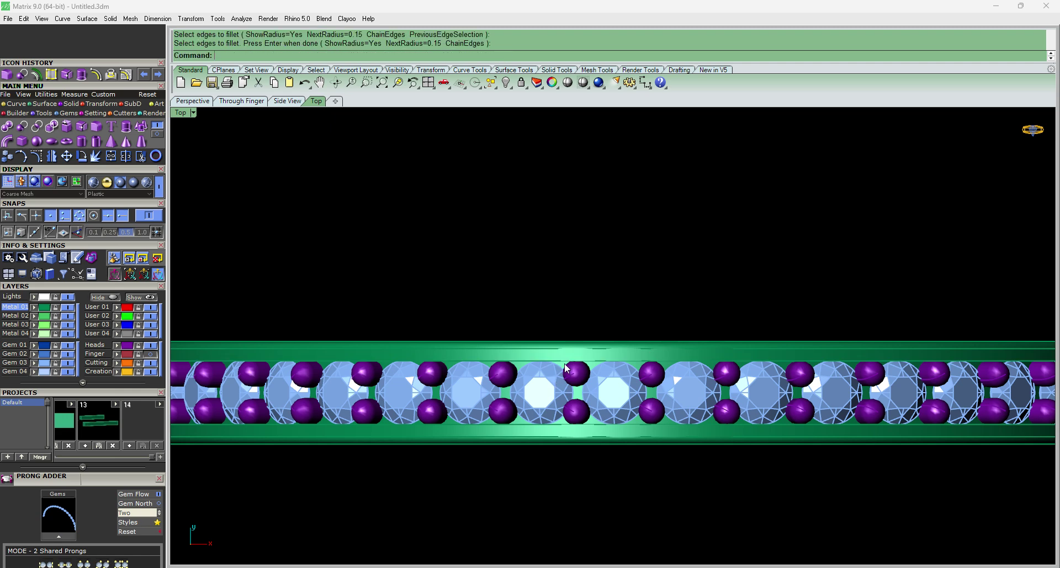
- Chamfer the two long upper edges of the gem channel with a distance of 0.1 mm
click(111, 20)
mouse_move(145, 401)
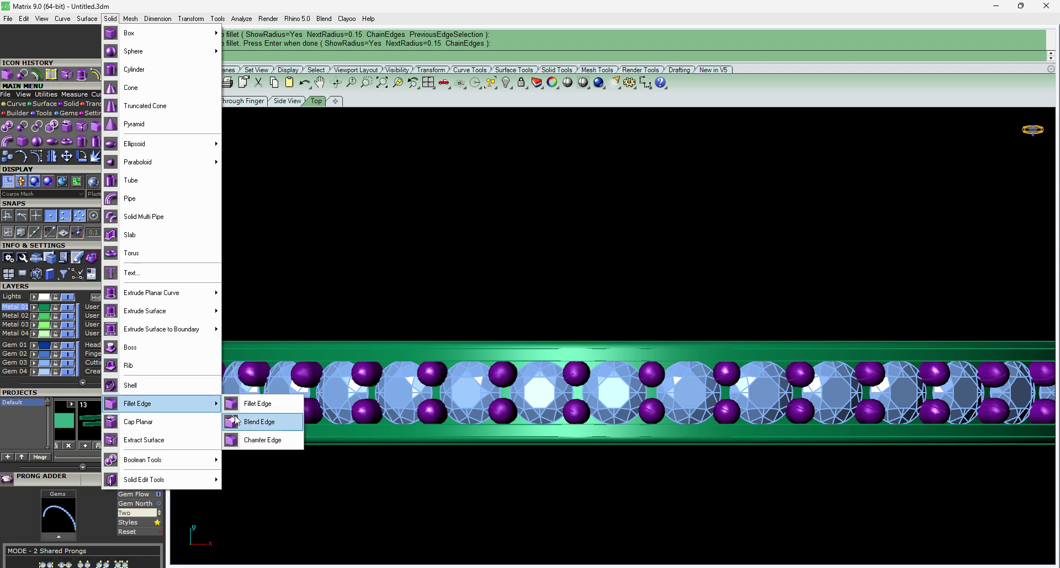
click(260, 440)
scroll(593, 361, up, 2)
click(554, 363)
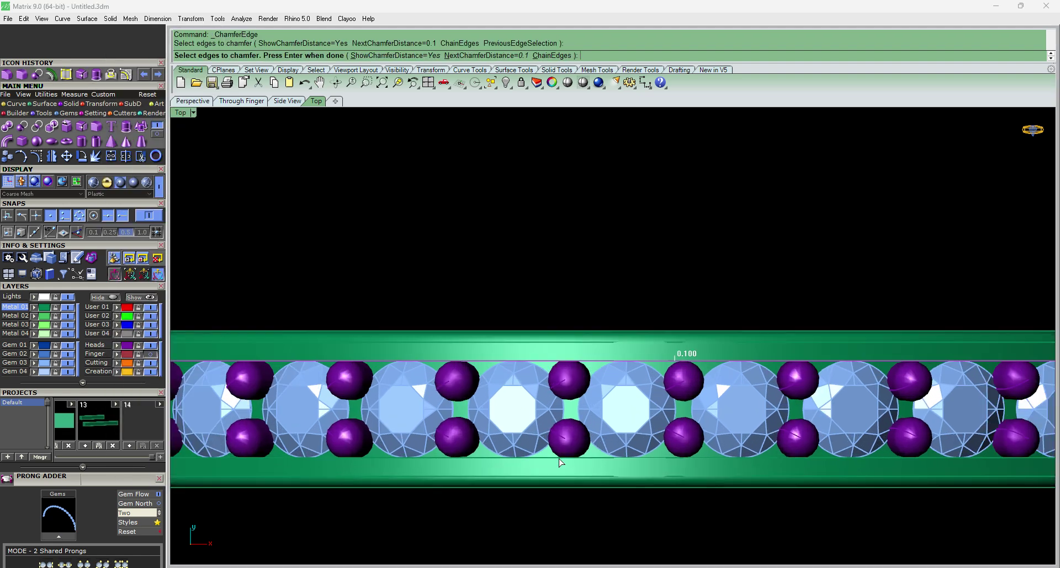
click(549, 459)
key(Return)
key(Return)
scroll(588, 369, down, 4)
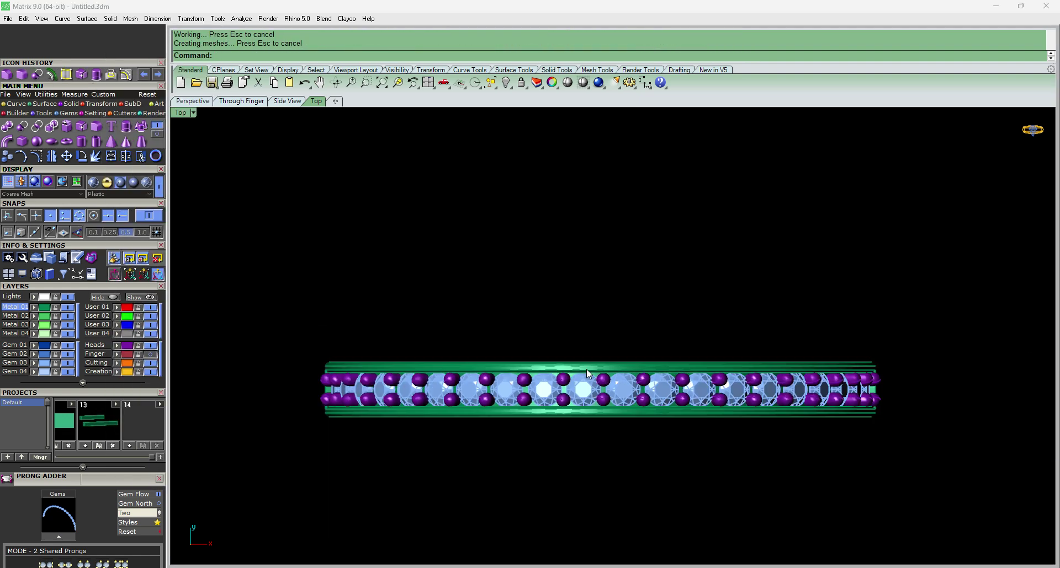
- Display the ring in Rendered shading from an angled view
ctrl+shift+right_drag(709, 439, 573, 351)
key(F2)
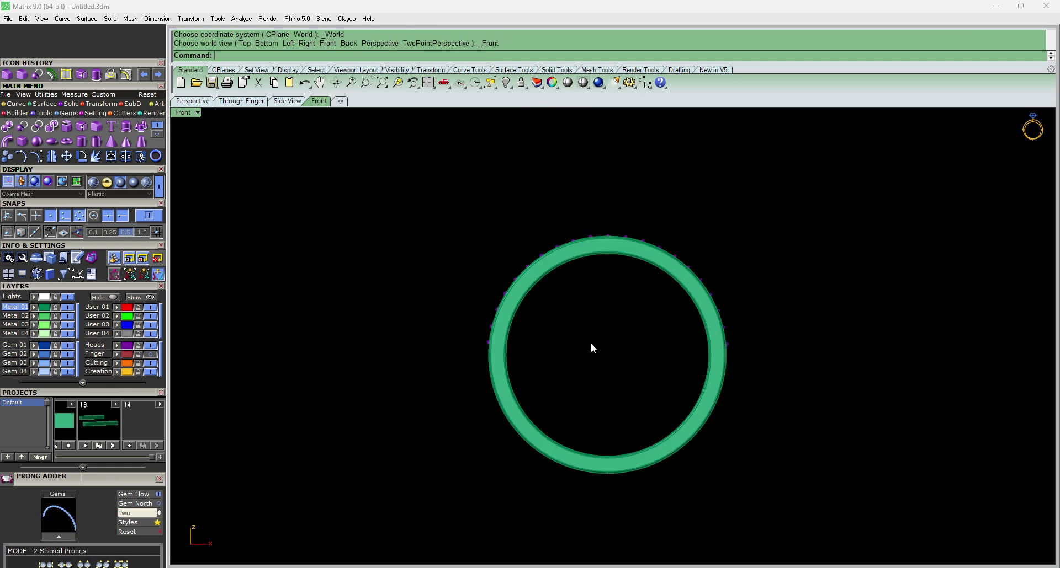
ctrl+shift+right_drag(607, 287, 633, 420)
click(112, 182)
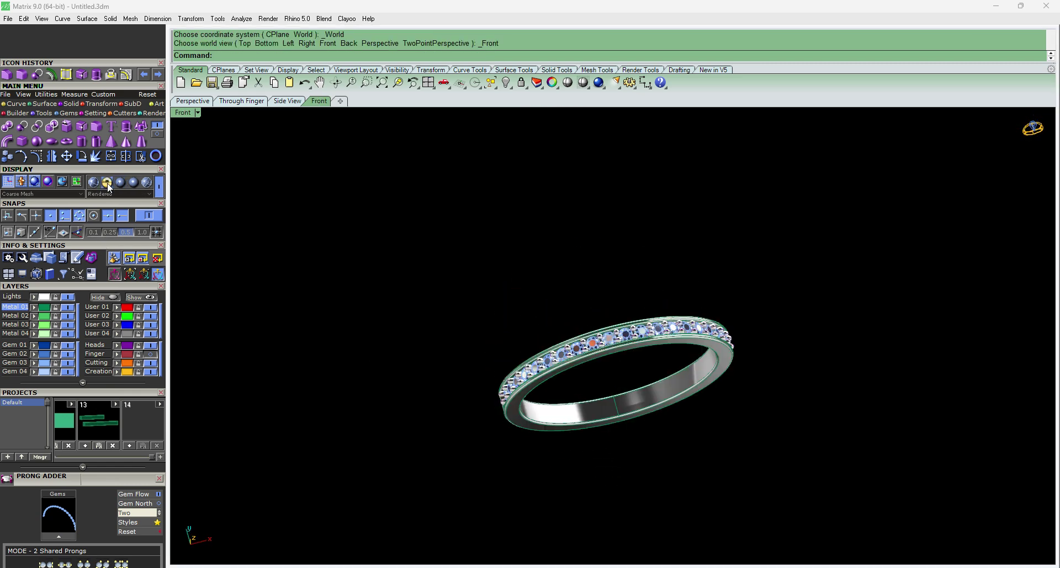
- Examine the rendered ring, its gems, prongs and finished edges from several angles
ctrl+shift+right_drag(624, 337, 885, 403)
scroll(659, 307, up, 4)
key(ctrl+F2)
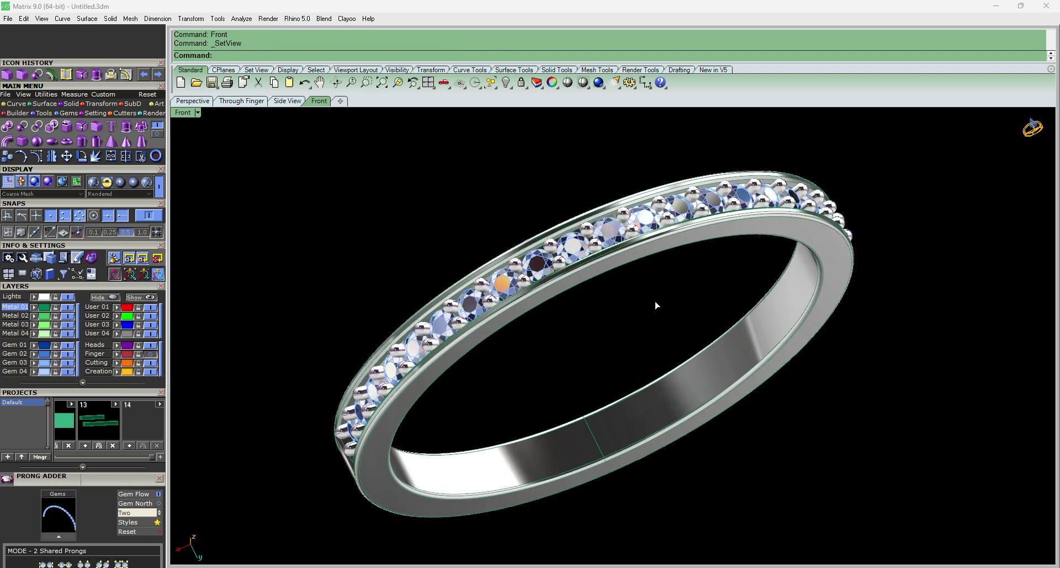
scroll(592, 274, up, 6)
ctrl+shift+right_drag(591, 273, 627, 417)
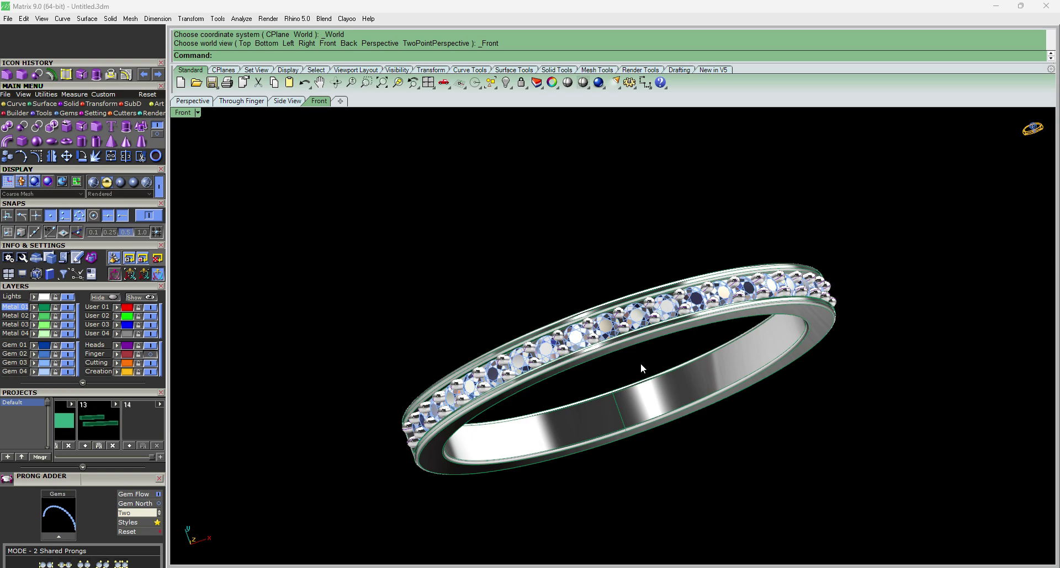
ctrl+shift+right_drag(640, 363, 857, 295)
scroll(571, 248, down, 6)
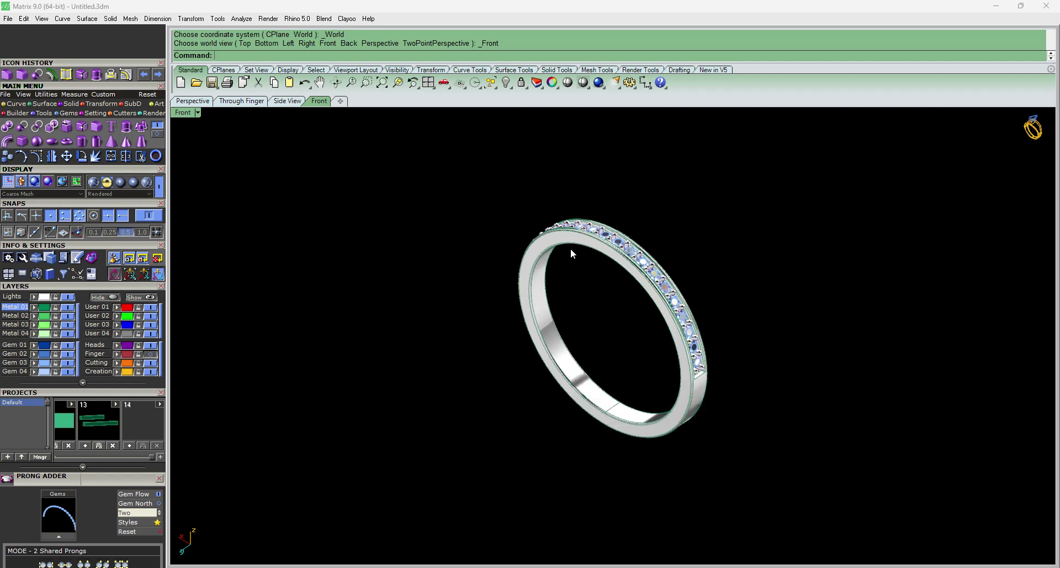
scroll(590, 275, up, 8)
ctrl+shift+right_drag(590, 275, 710, 335)
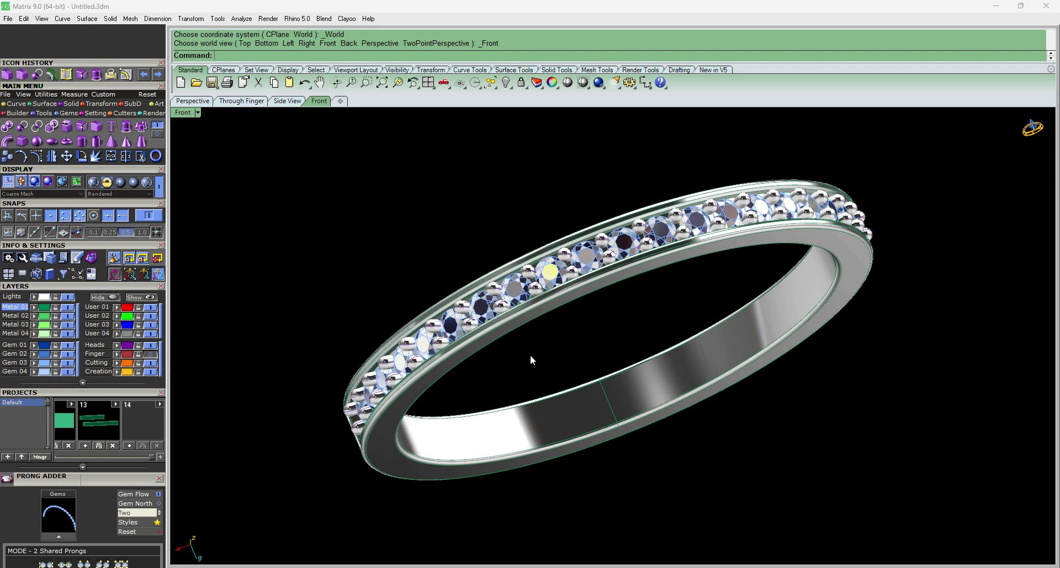
right_drag(508, 377, 737, 389)
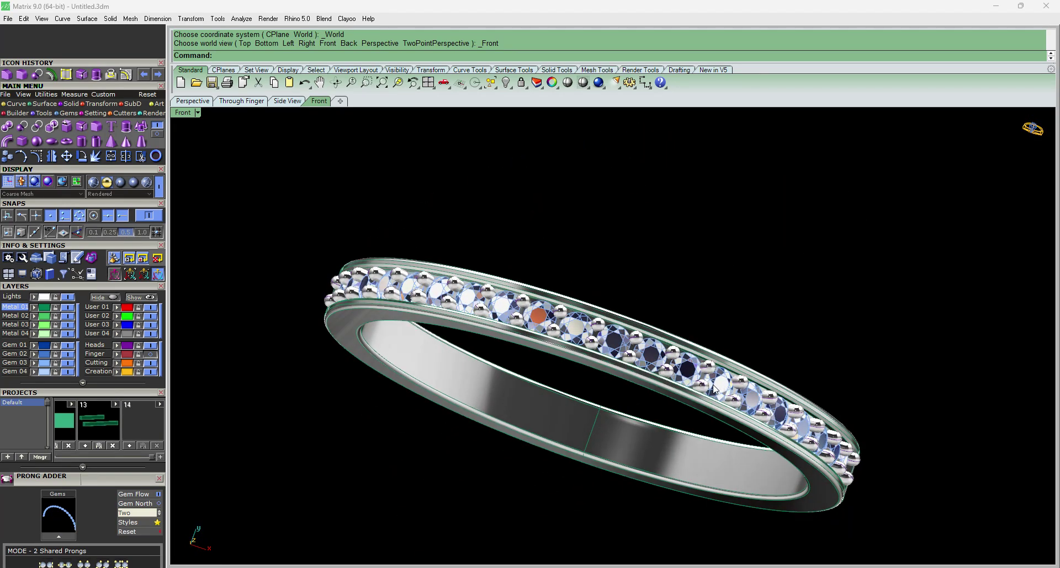